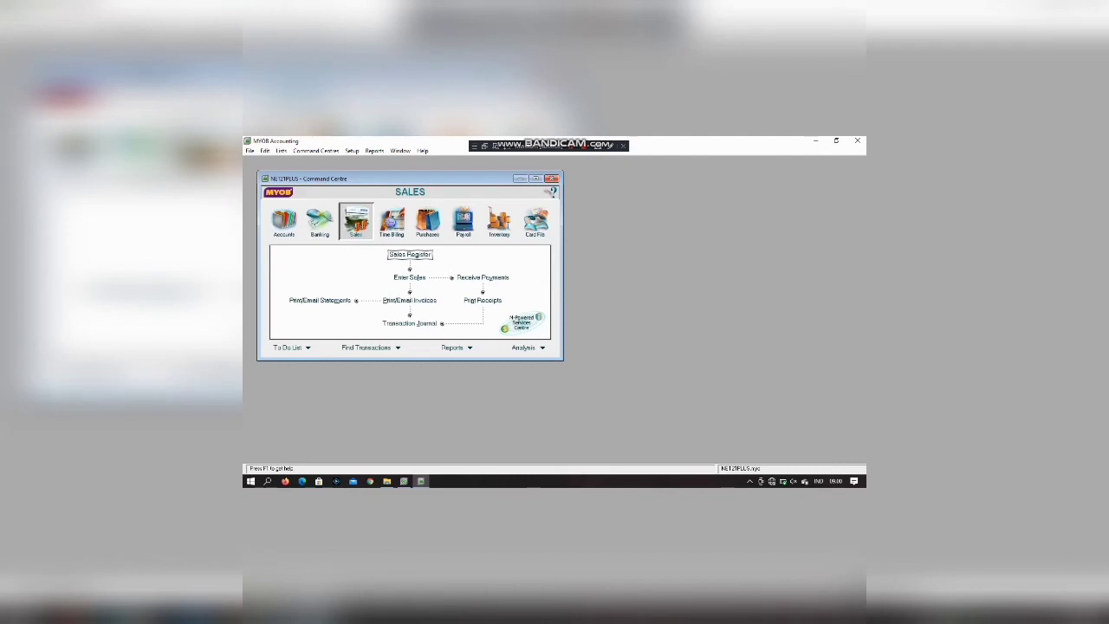
Start a Receive Payments entry for customer C/WORKSHOP with an amount received of Rp1.800.000
click(482, 277)
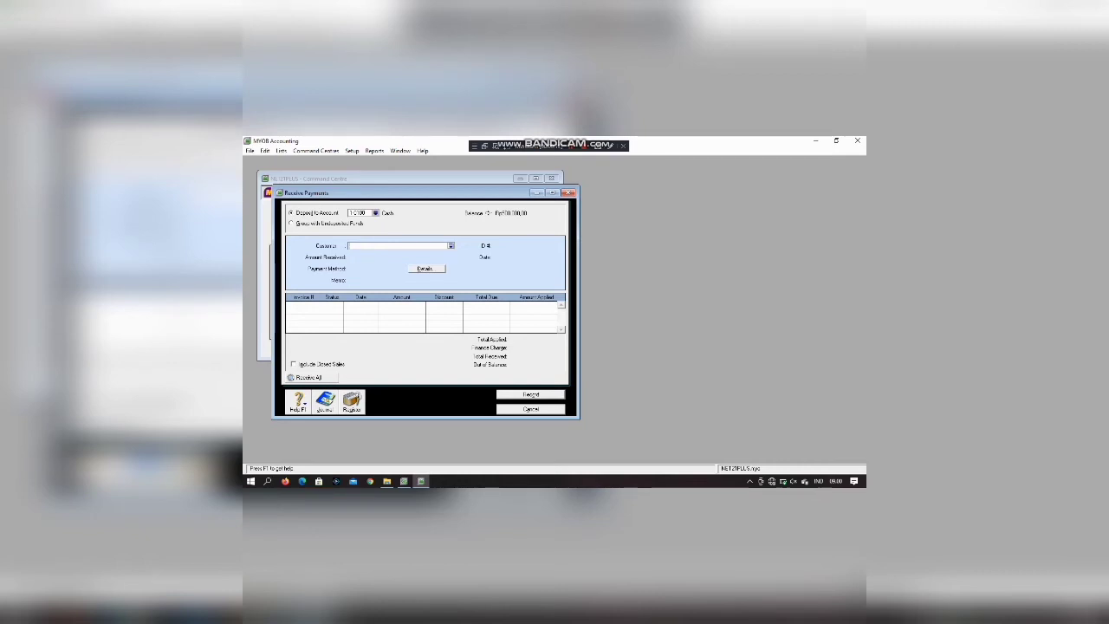
key(Tab)
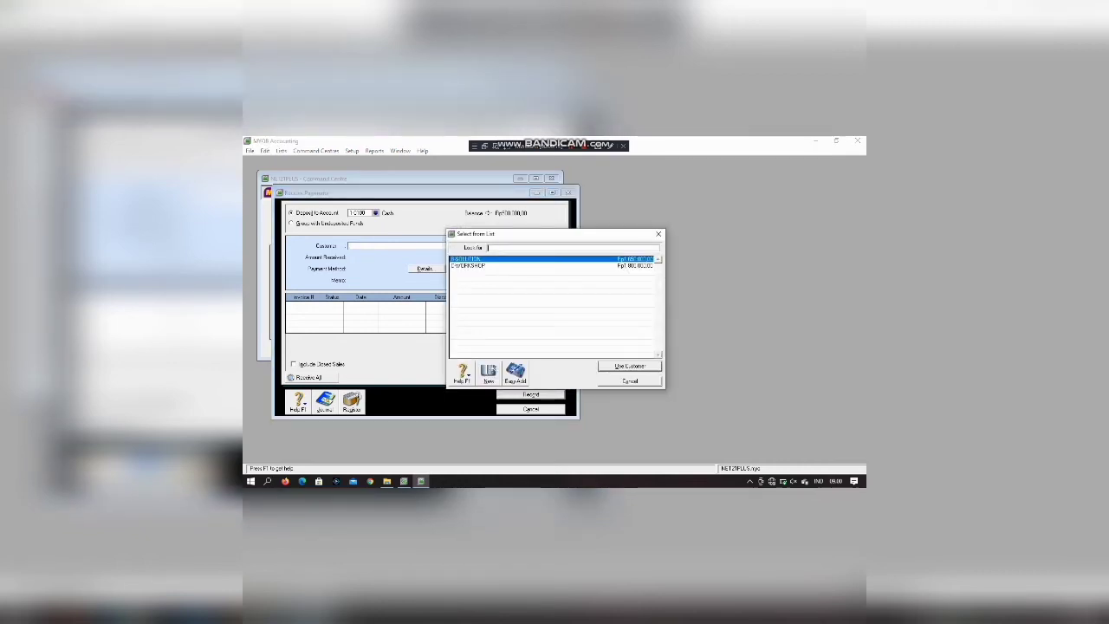
click(468, 266)
key(Return)
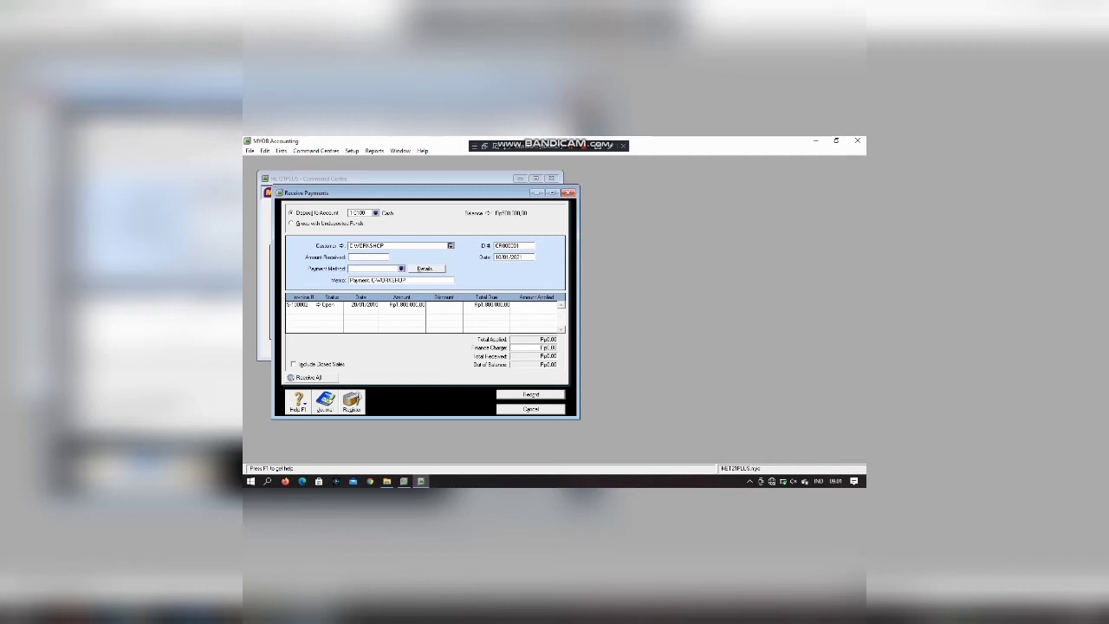
click(368, 257)
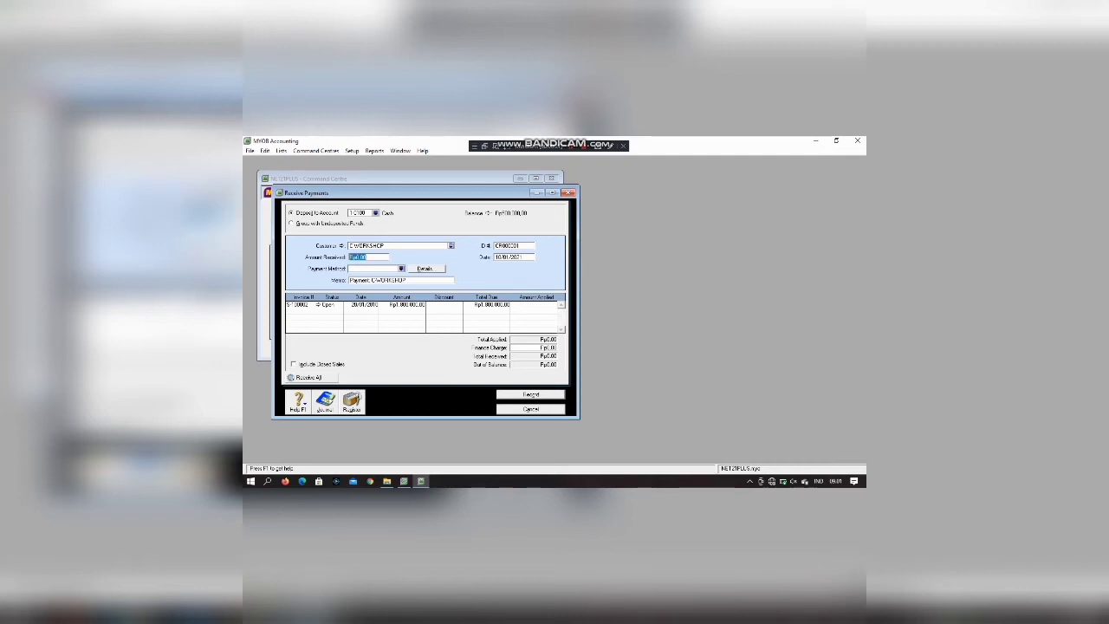
text(1800)
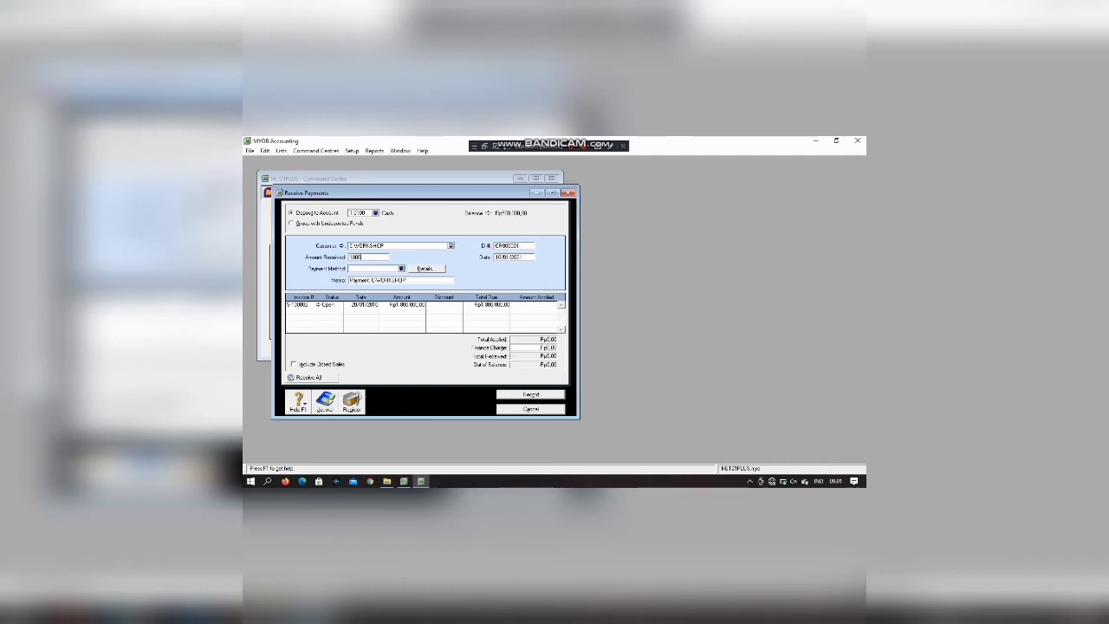
text(000)
key(Tab)
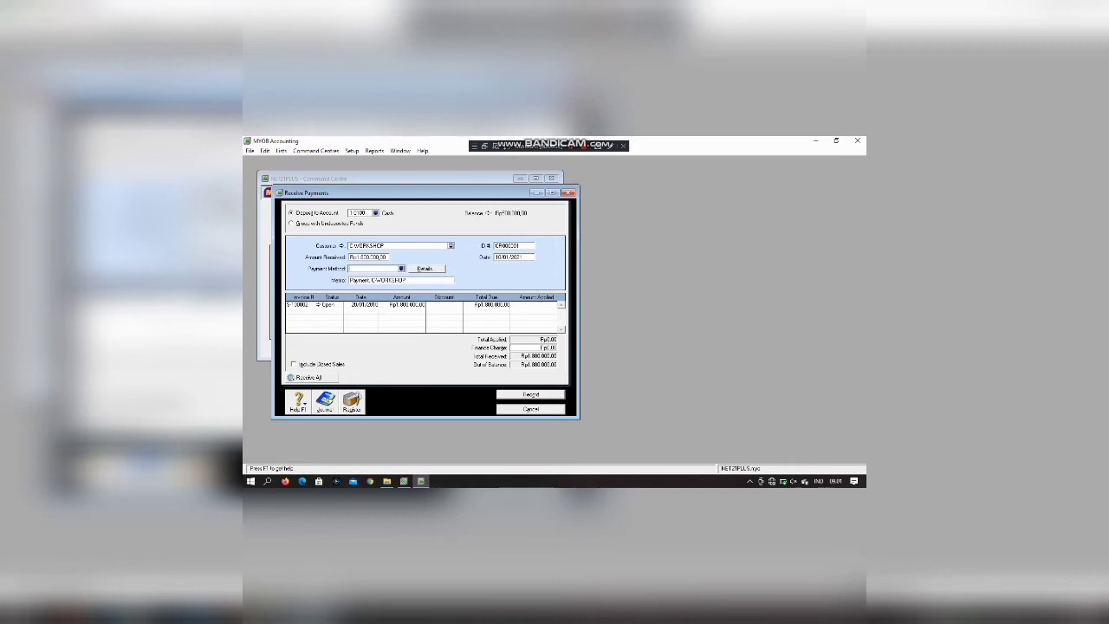
Set the customer payment's ID to R-100001 and its date to 21/01/2010
click(513, 246)
text(R-1000)
key(Tab)
text(31/)
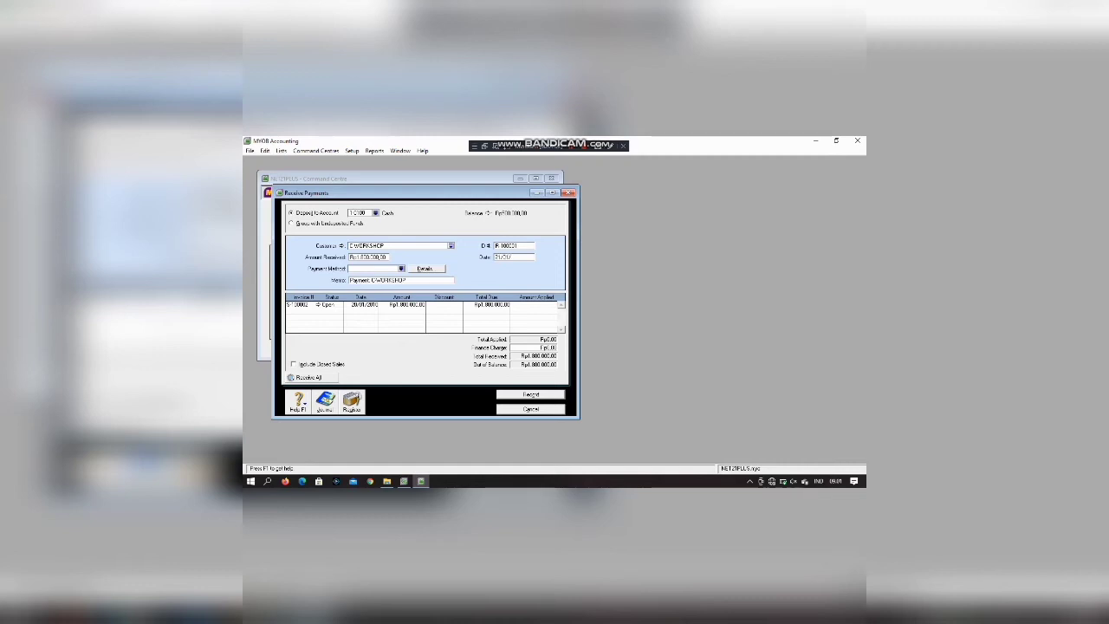
text(20)
Apply the received amount to the open invoice, record the customer payment and close the form
key(Tab)
key(Tab)
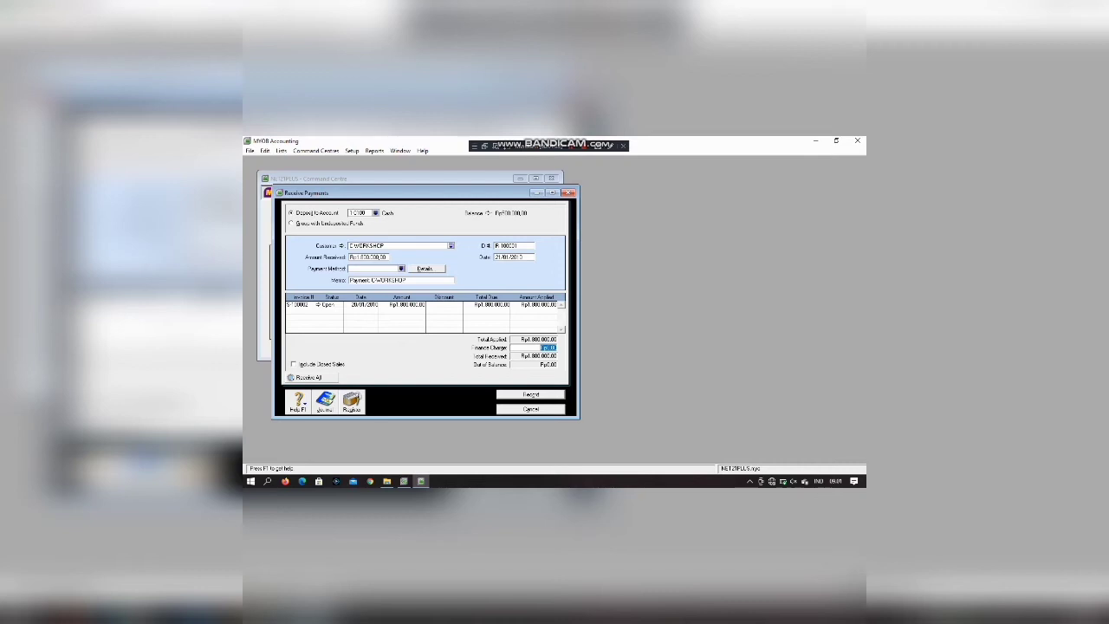
key(Return)
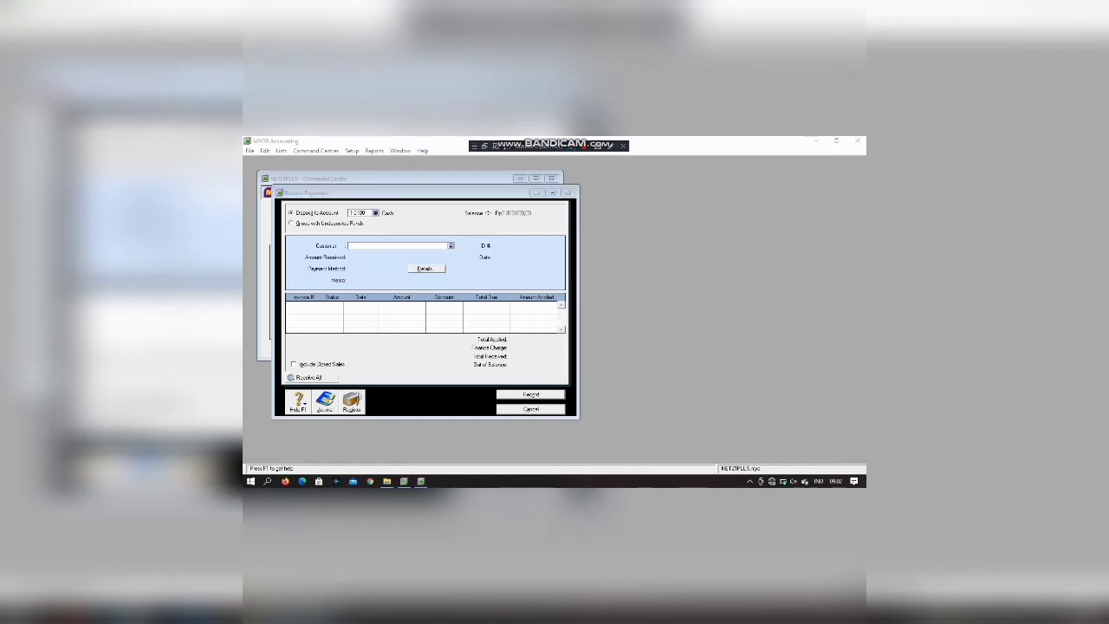
key(Escape)
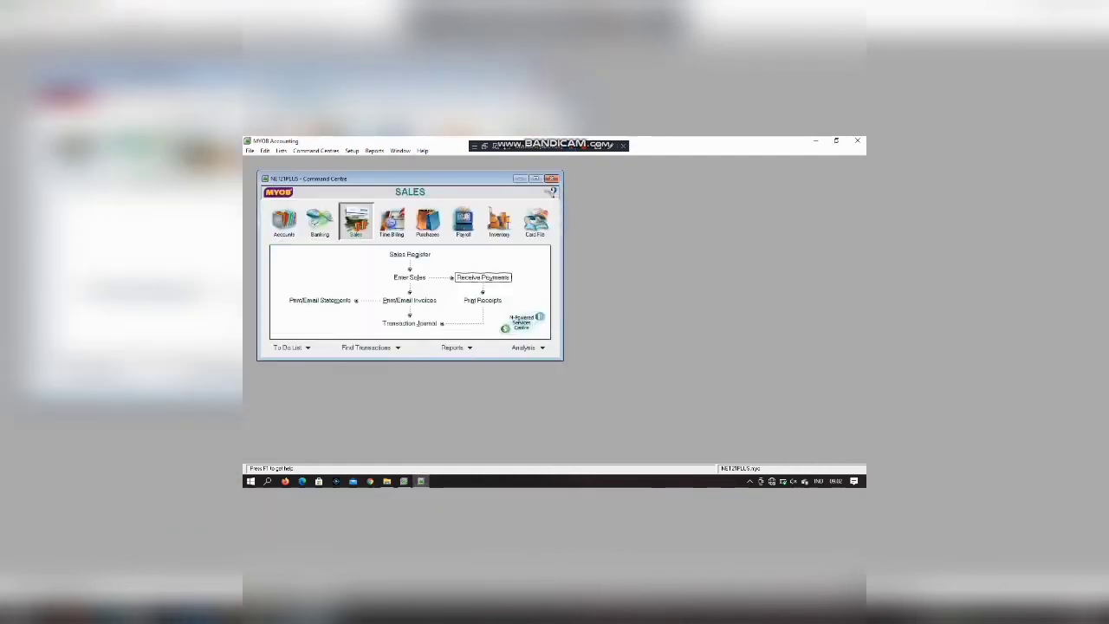
Start a Spend Money entry from the Cash account with cheque number D-100002, dated 22/01/2010
click(319, 221)
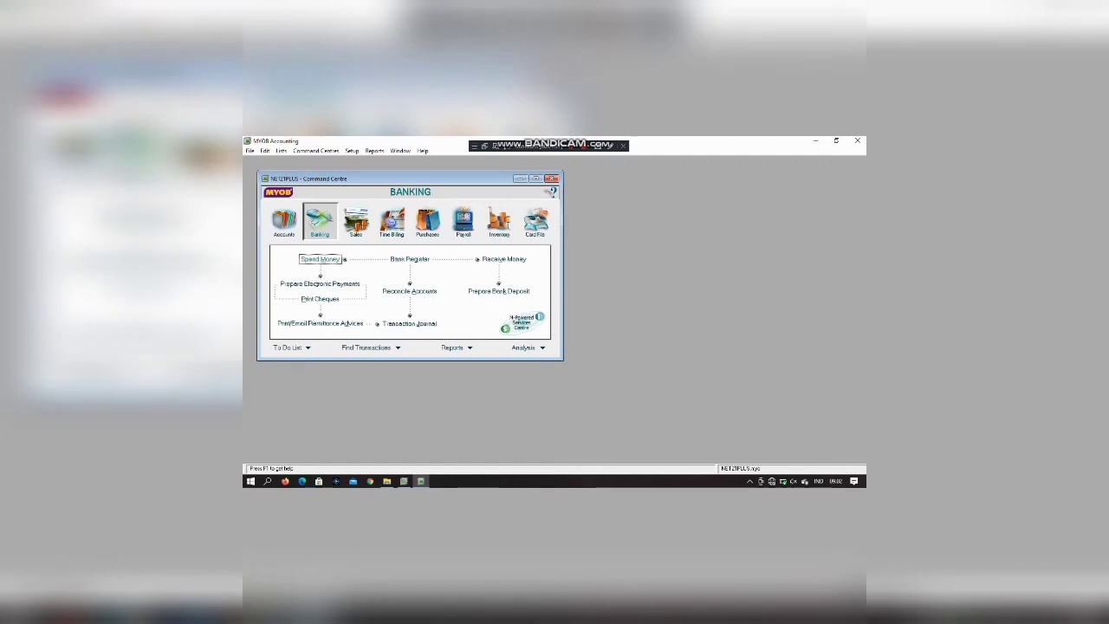
click(341, 259)
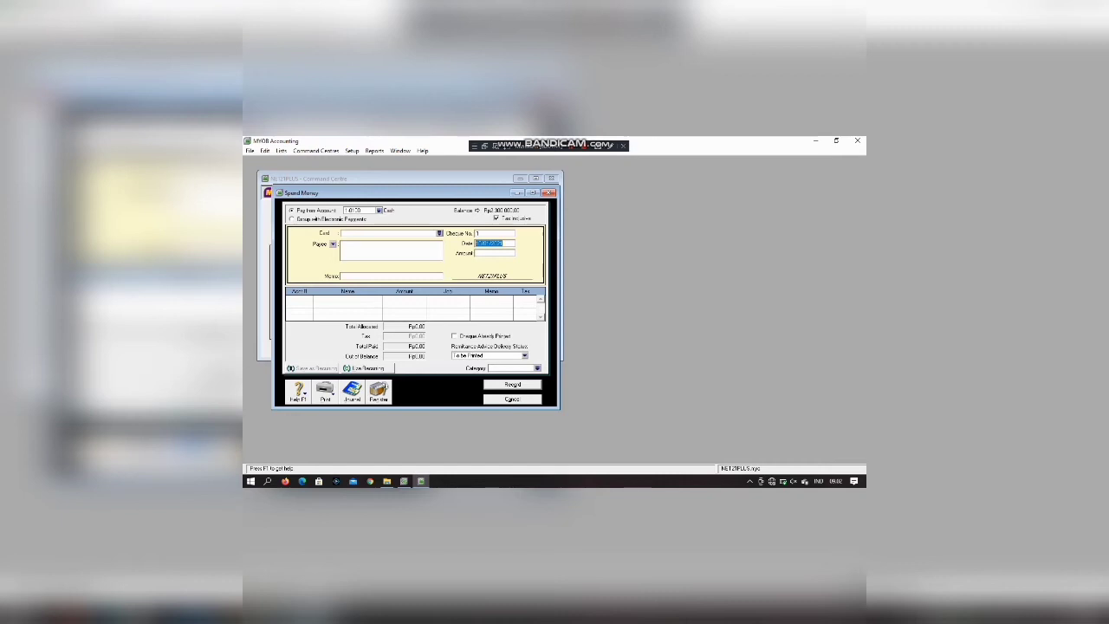
key(shift+Tab)
text(12003)
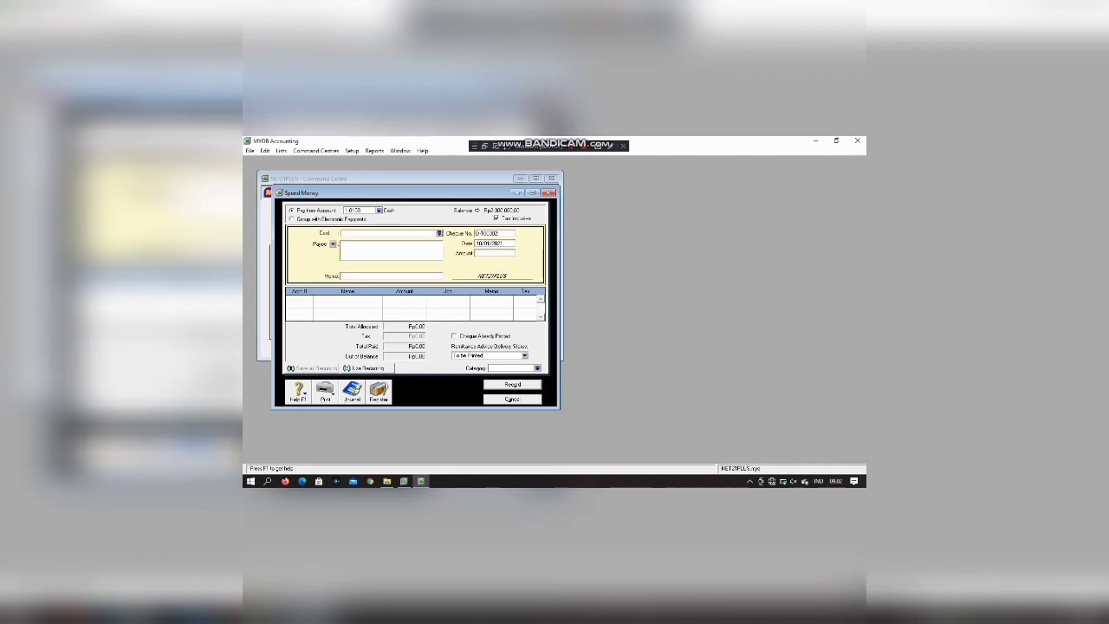
key(Tab)
text(2)
text(2/01/)
Set the Spend Money amount to Rp1.100.000 and the memo to "CREDIT CARD PAYMENT & BANK CHARGE"
key(Tab)
text(1.)
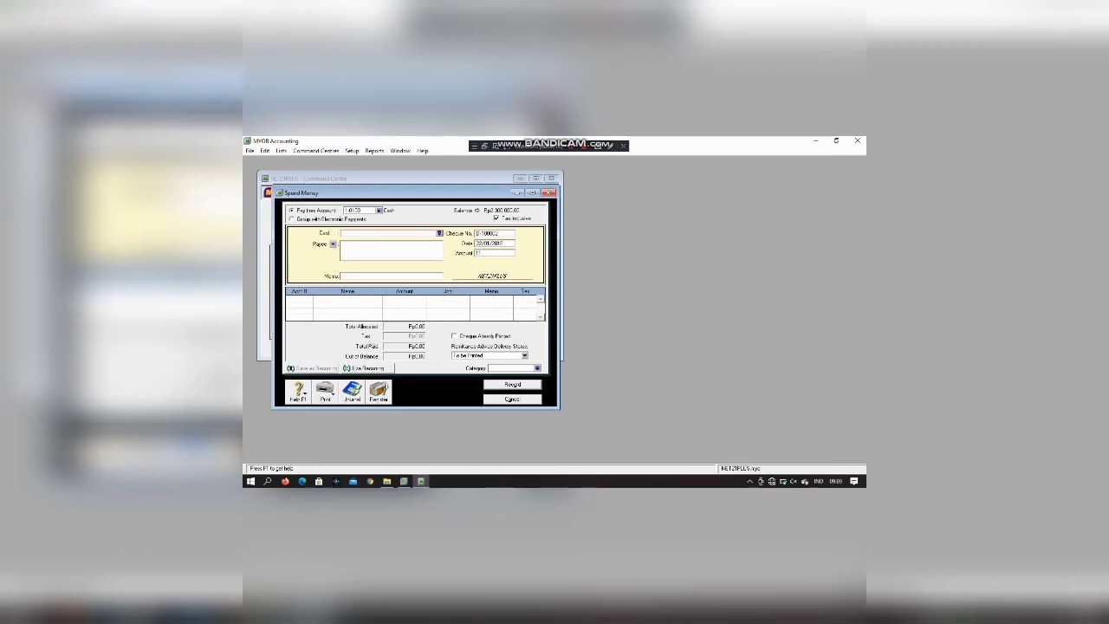
text(1)
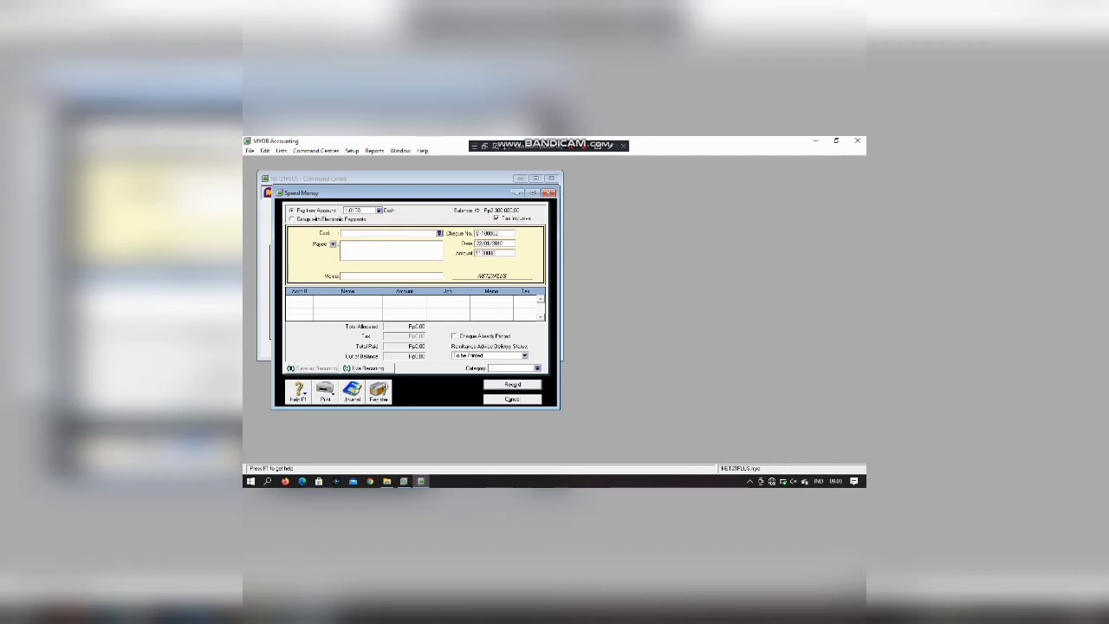
text(00.000)
key(Tab)
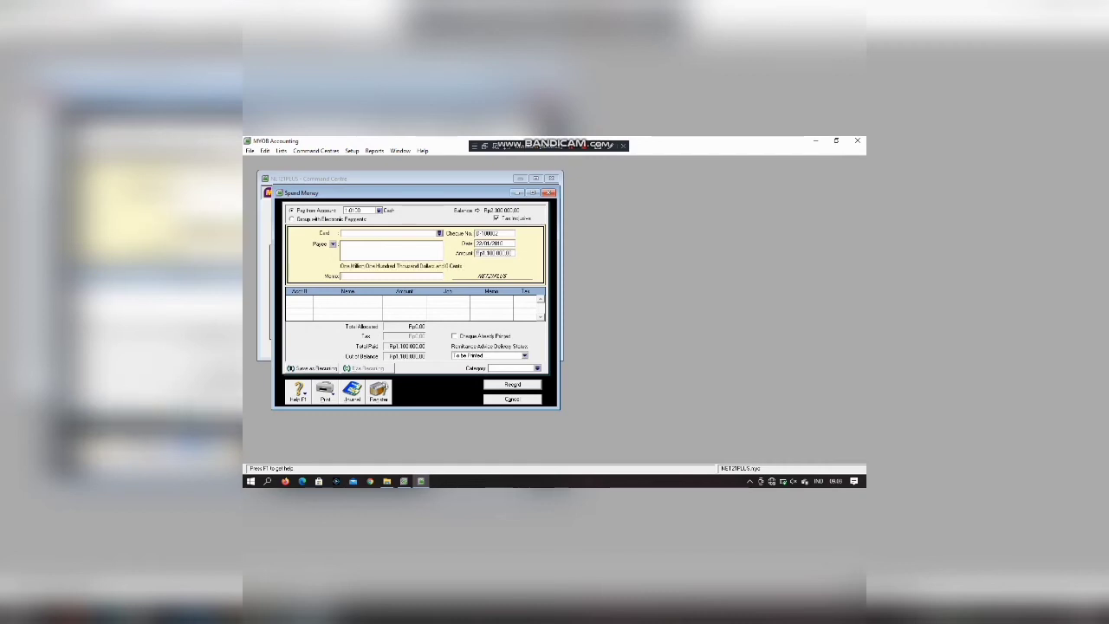
text(CREDIT C)
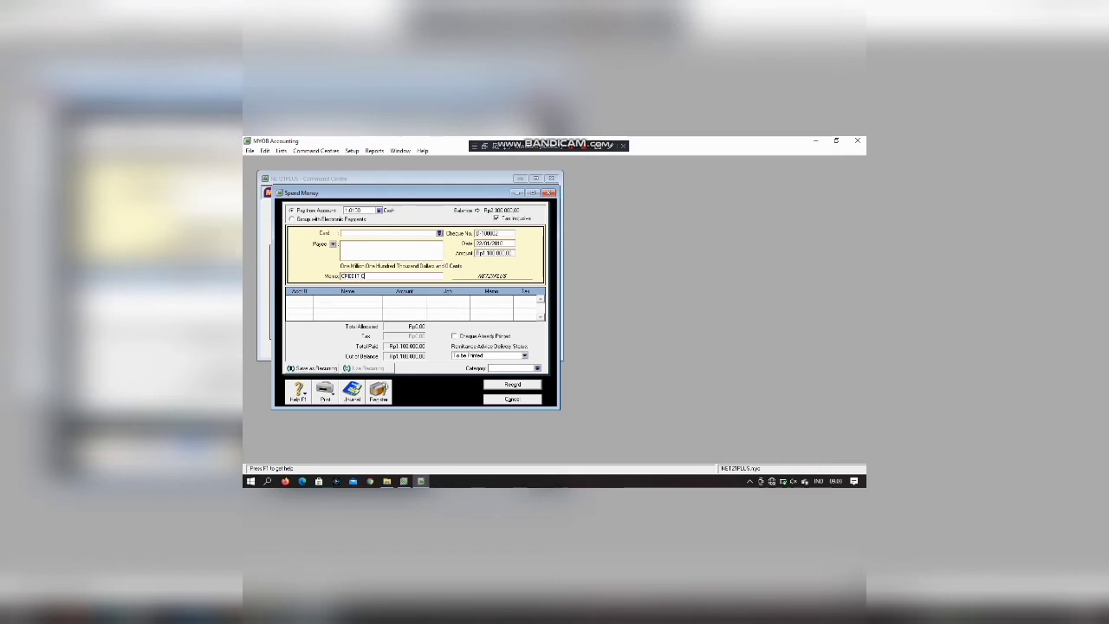
text(ARD PA)
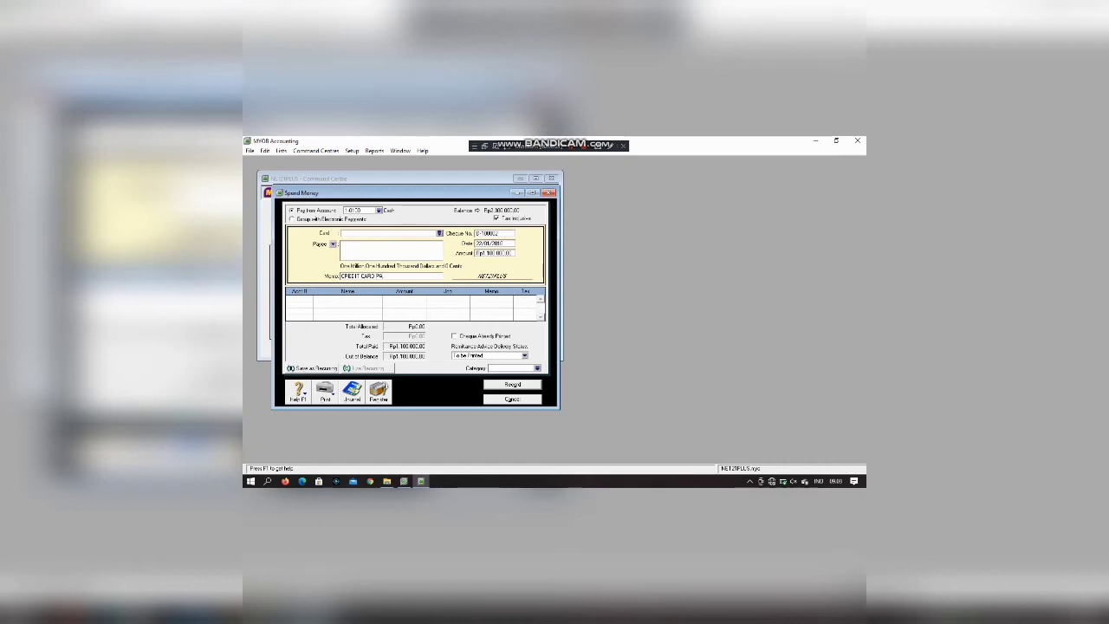
text(YMENT 3 BANK CH)
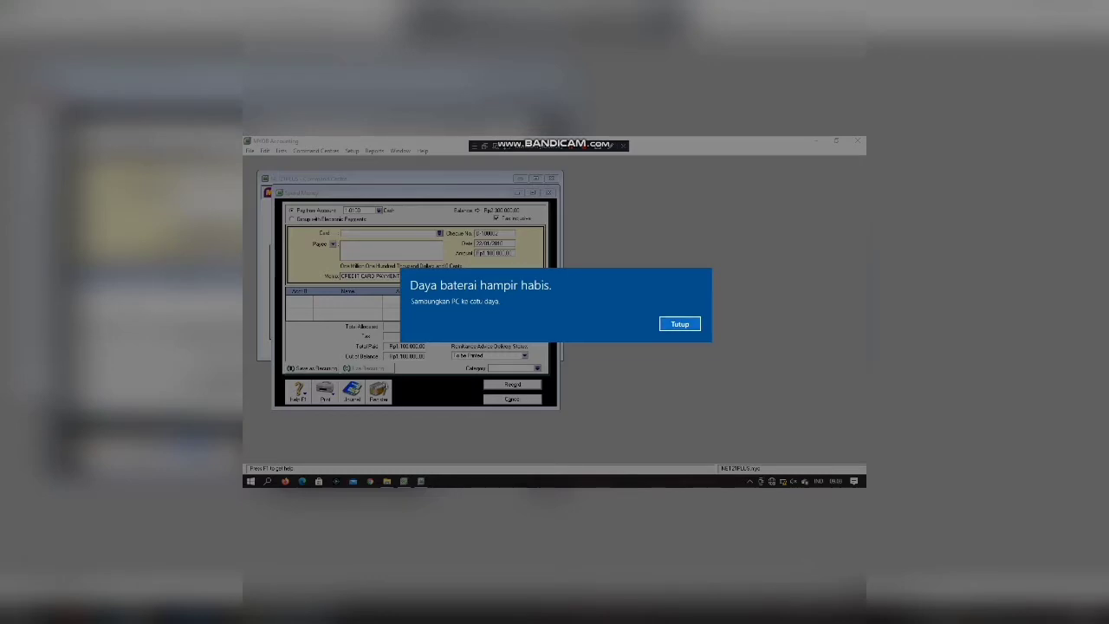
key(Return)
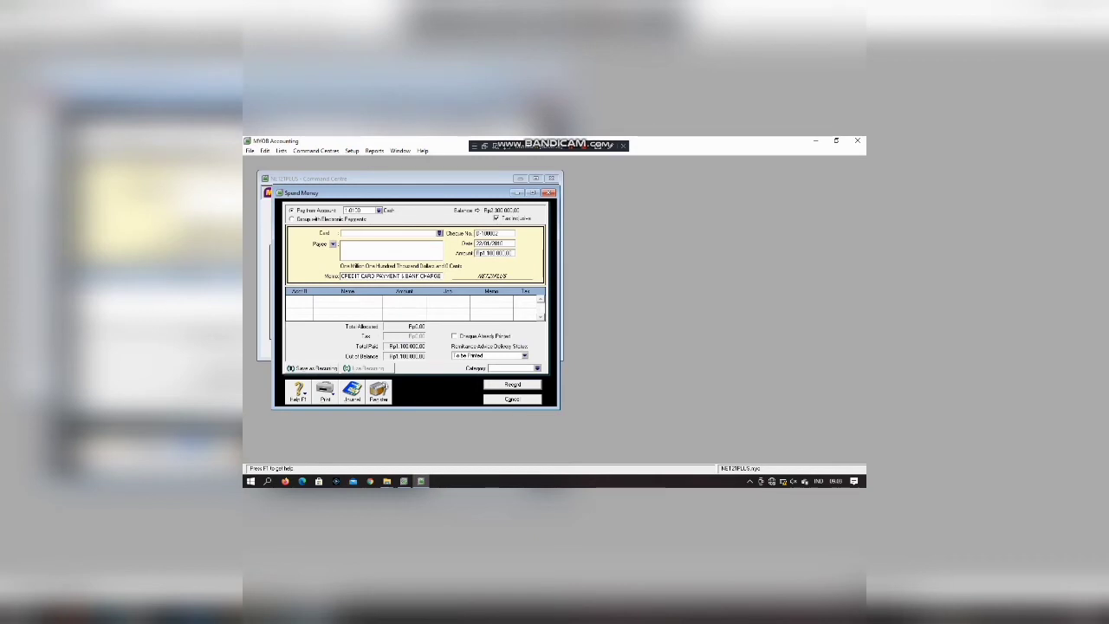
click(571, 146)
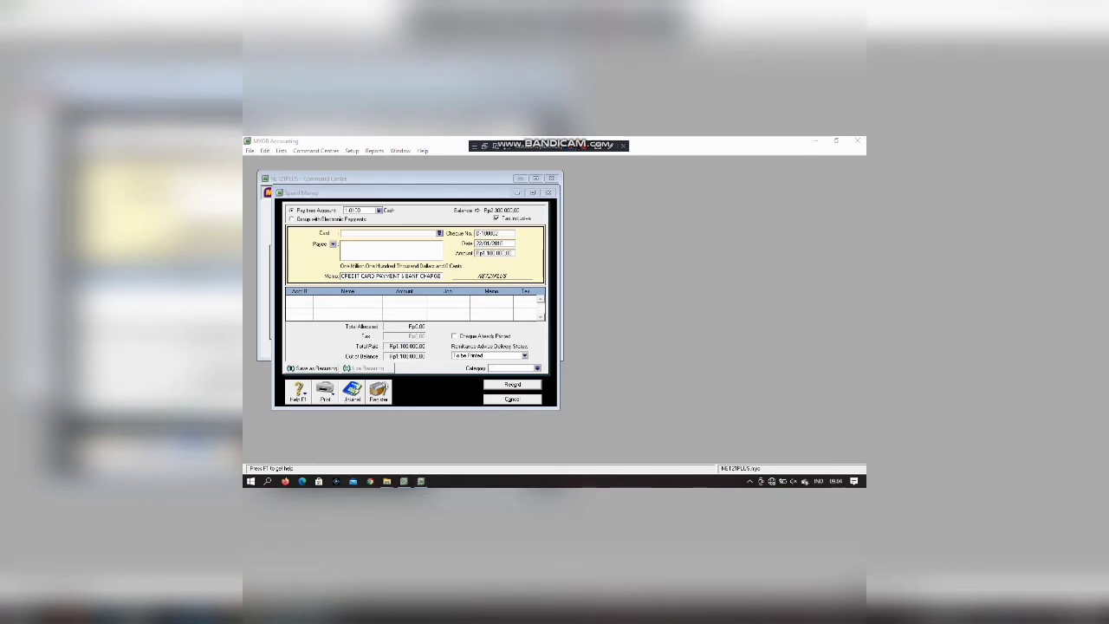
Add allocation lines for account 2-0100 Credit Card and the Bank Charges account to the Spend Money entry
click(299, 298)
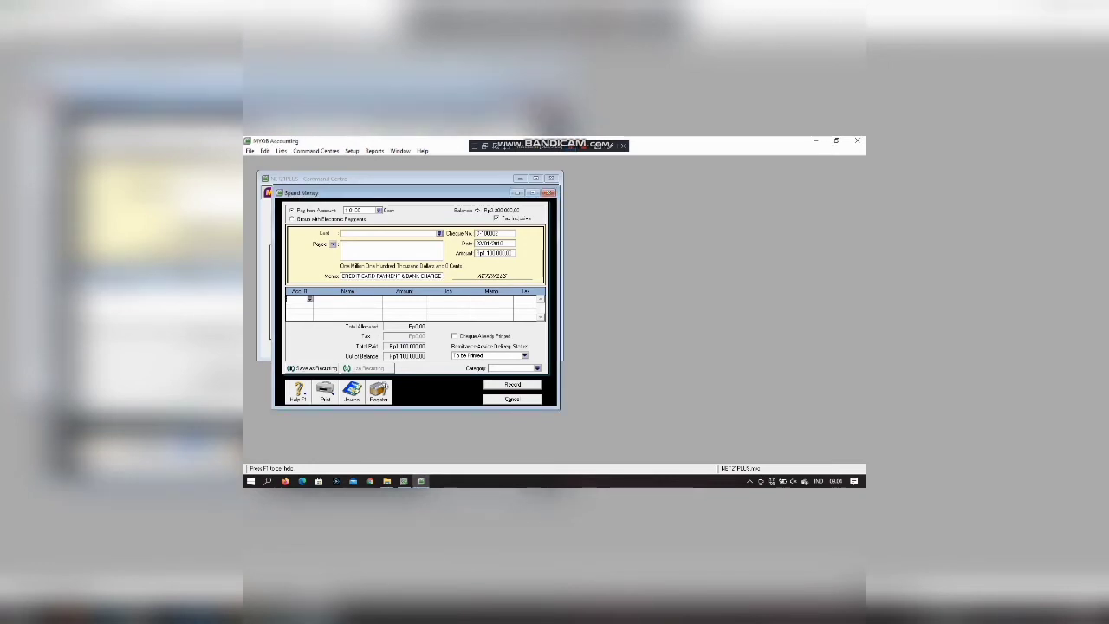
text(2-0100)
key(Tab)
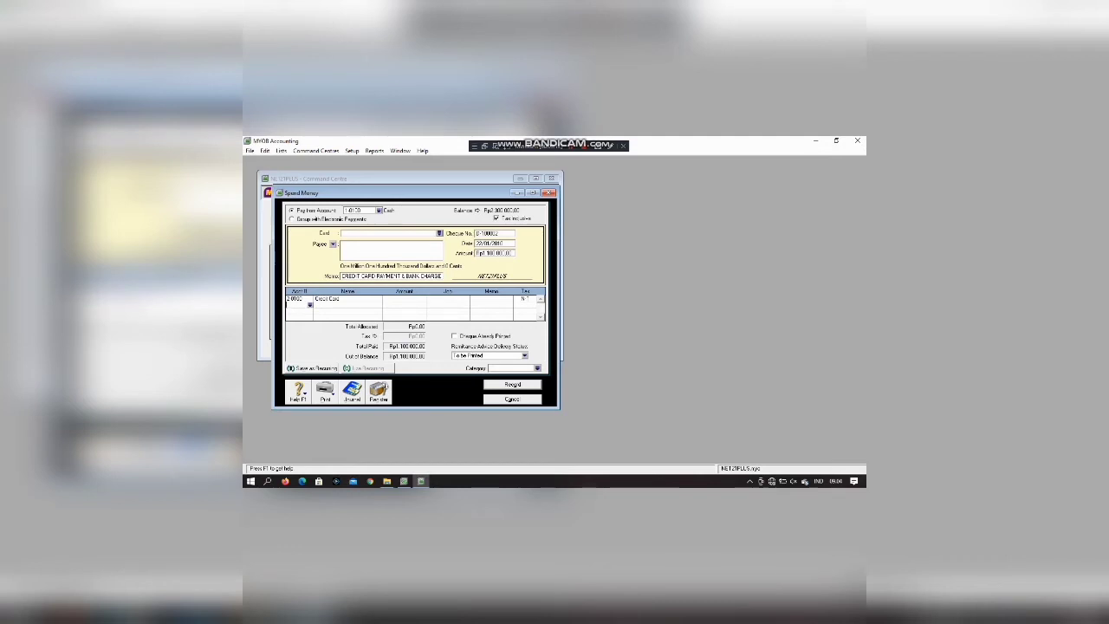
key(Tab)
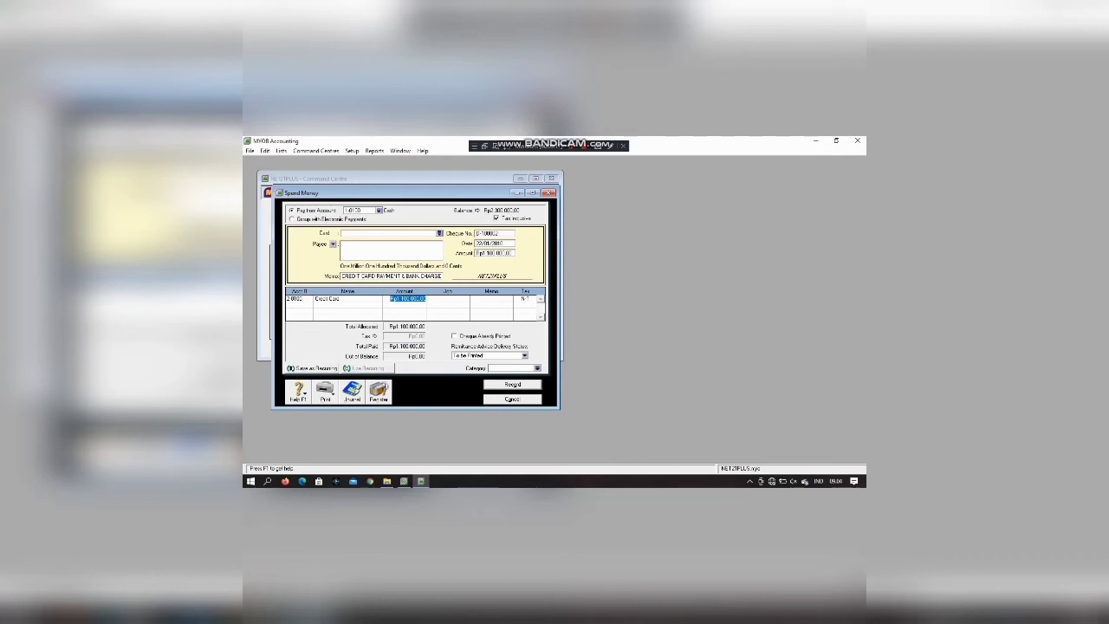
click(297, 306)
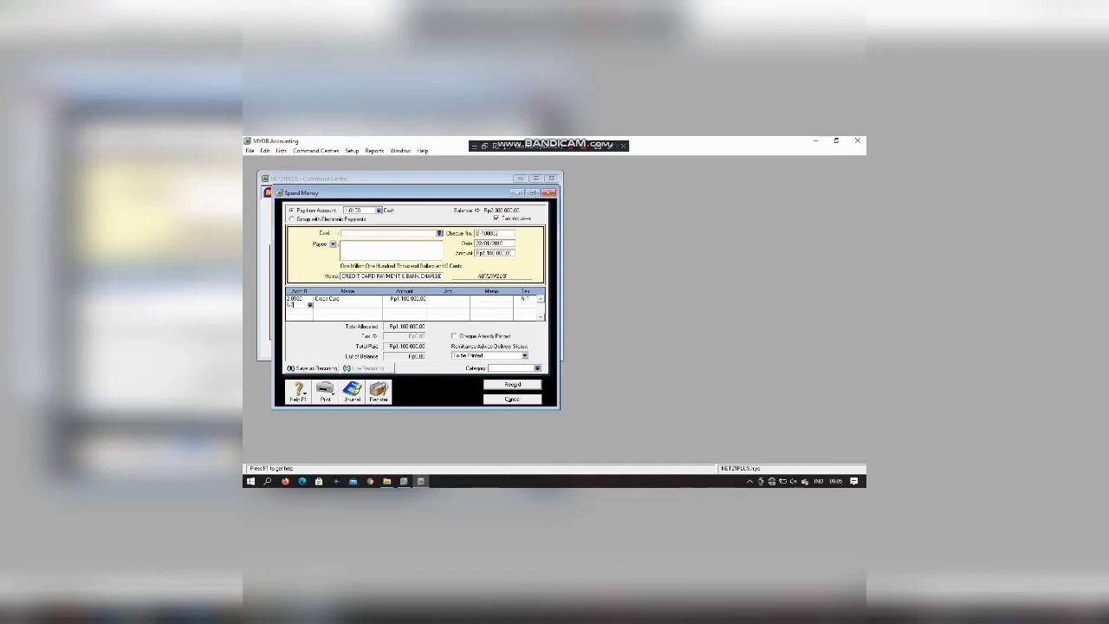
key(Return)
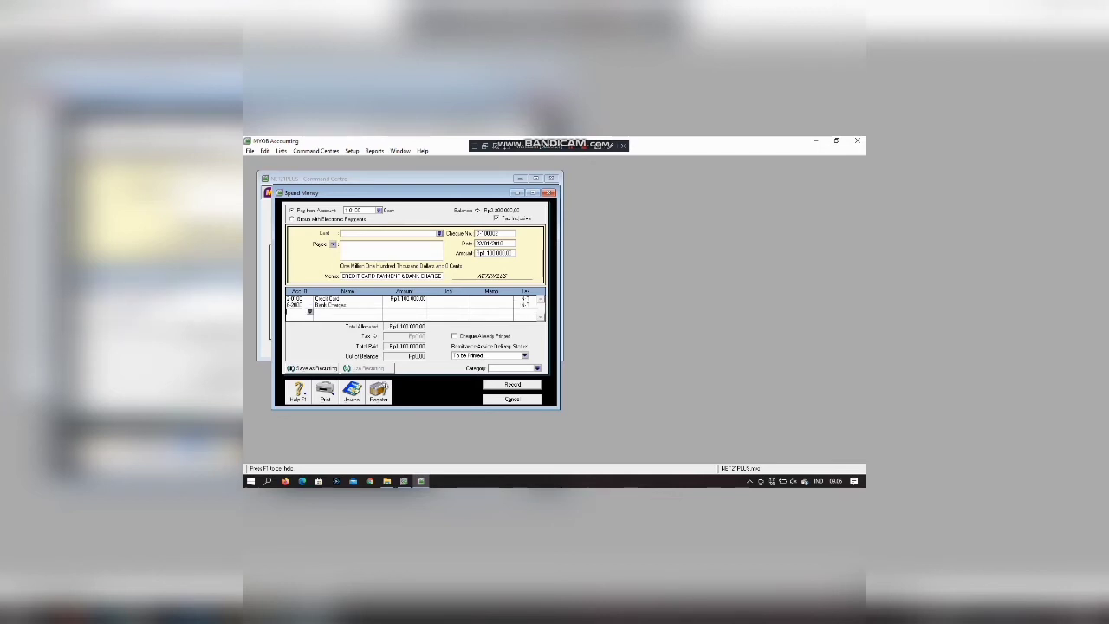
Set the Credit Card line's amount to Rp1.000.000 and allocate the remaining Rp100.000 to Bank Charges
click(418, 305)
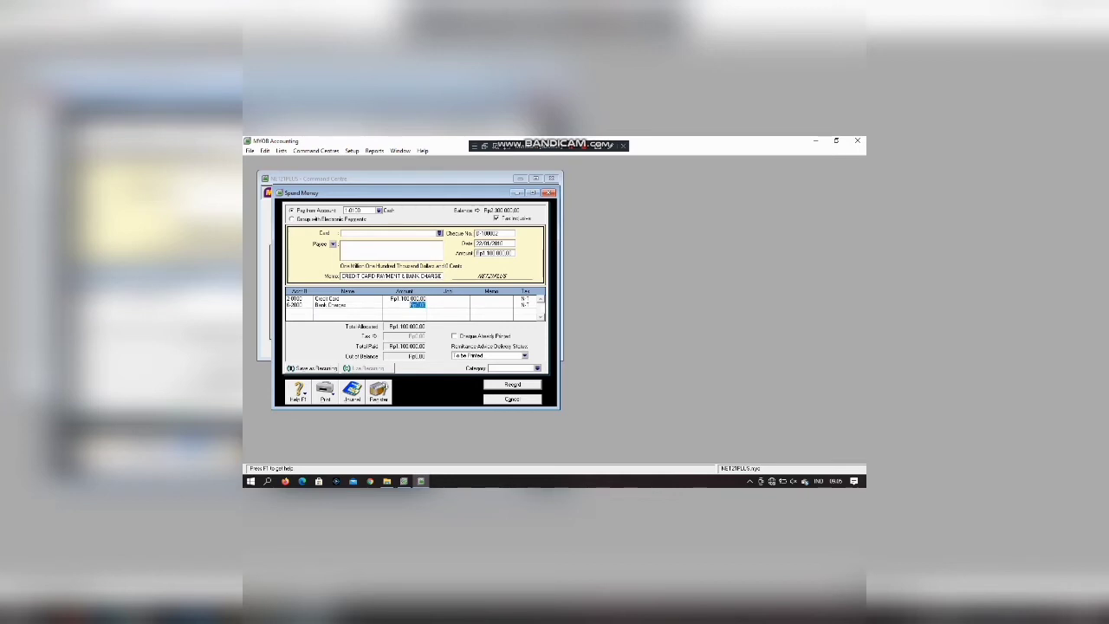
click(409, 299)
text(1.000.000)
key(Return)
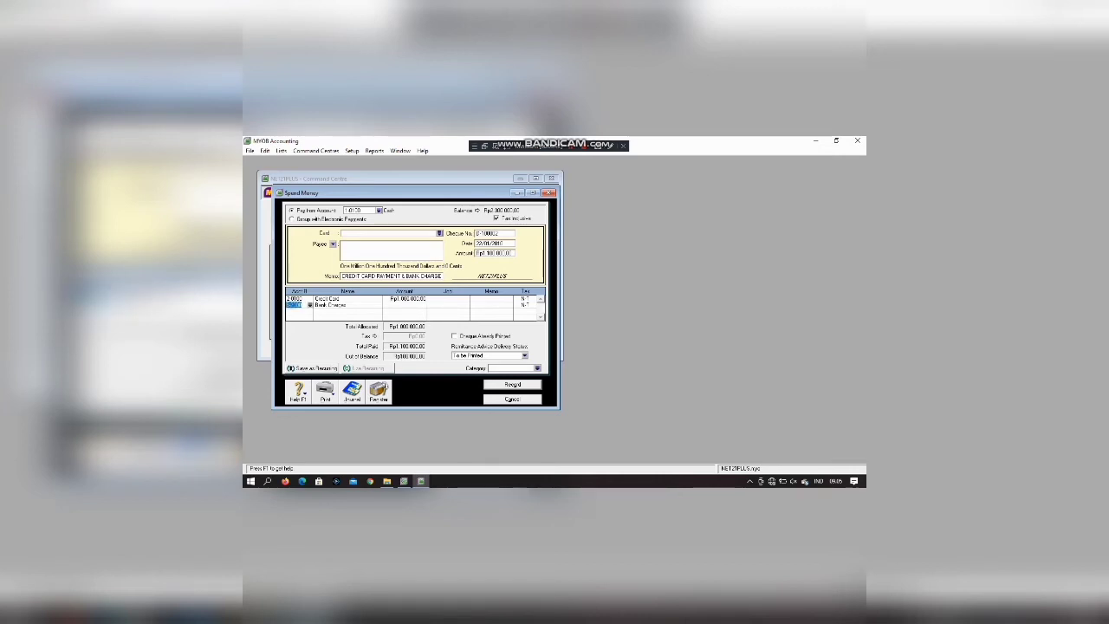
key(Tab)
key(Return)
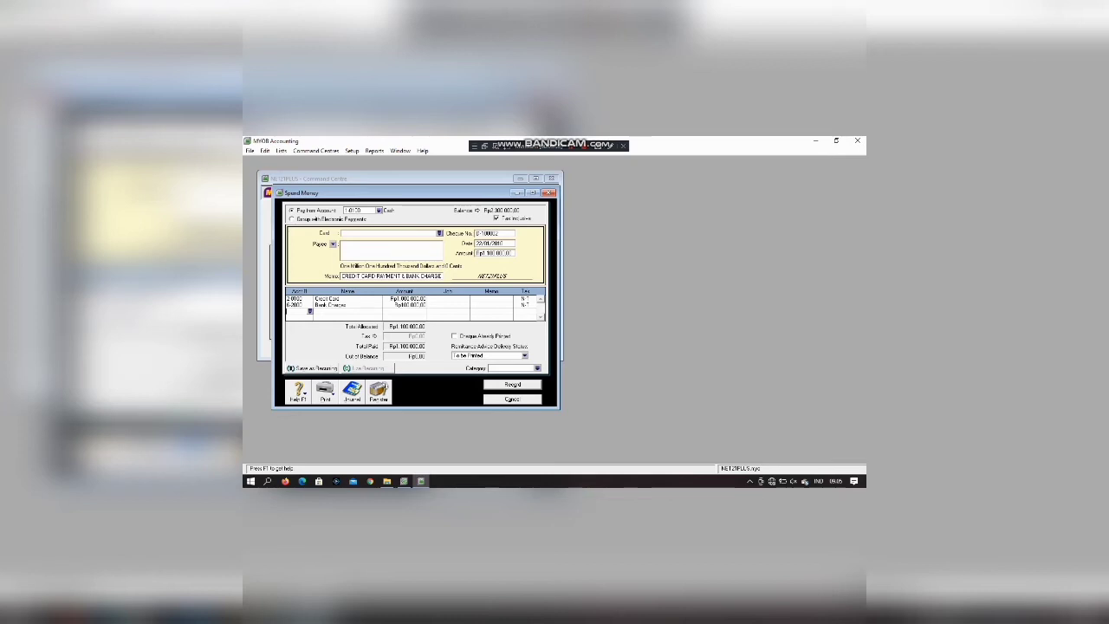
Assign category O (Overseas) to the Spend Money entry, record it without job numbers and close the form
click(512, 385)
text(O)
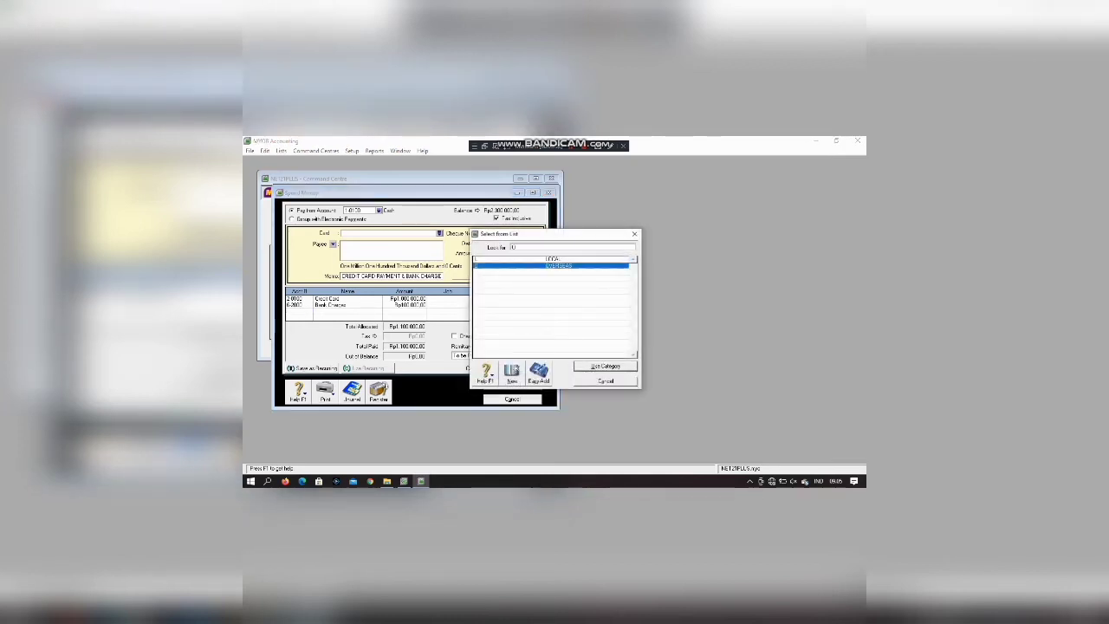
key(Return)
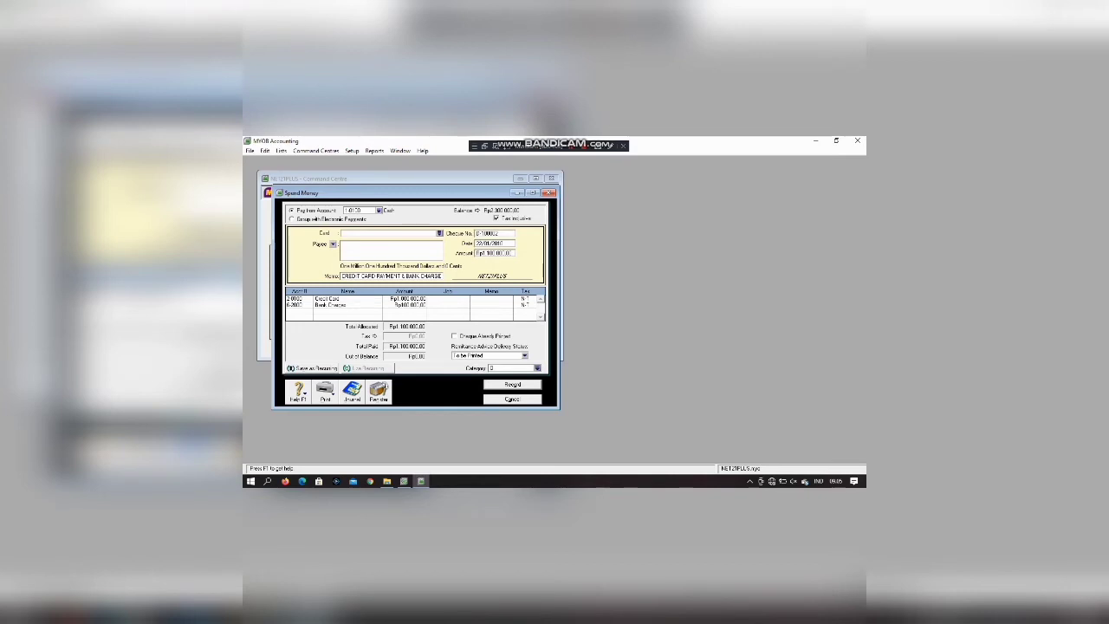
click(511, 384)
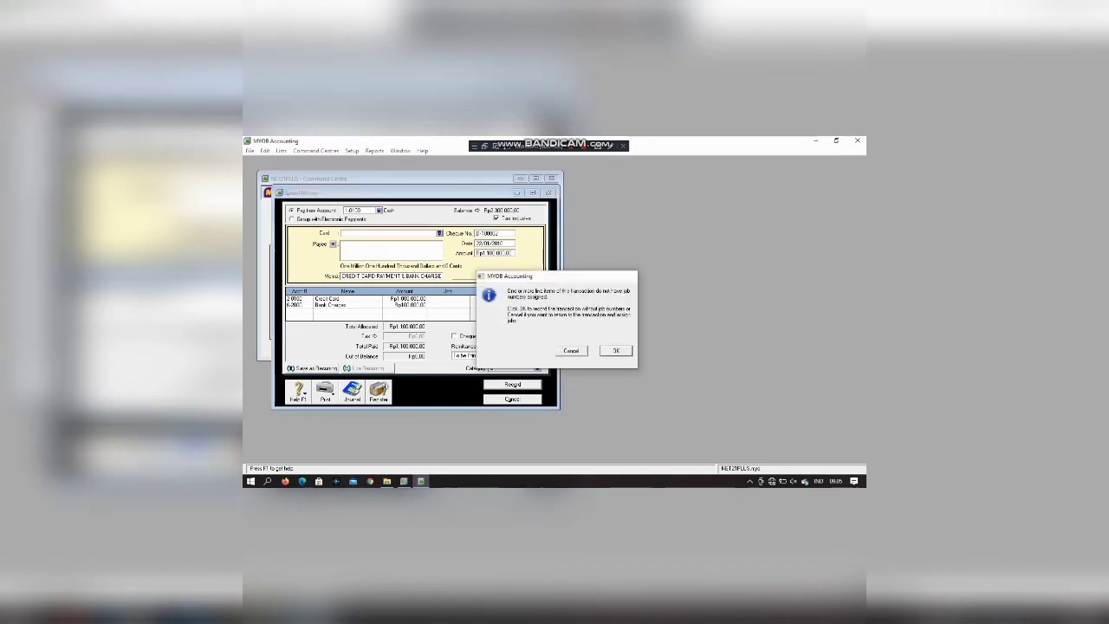
key(Return)
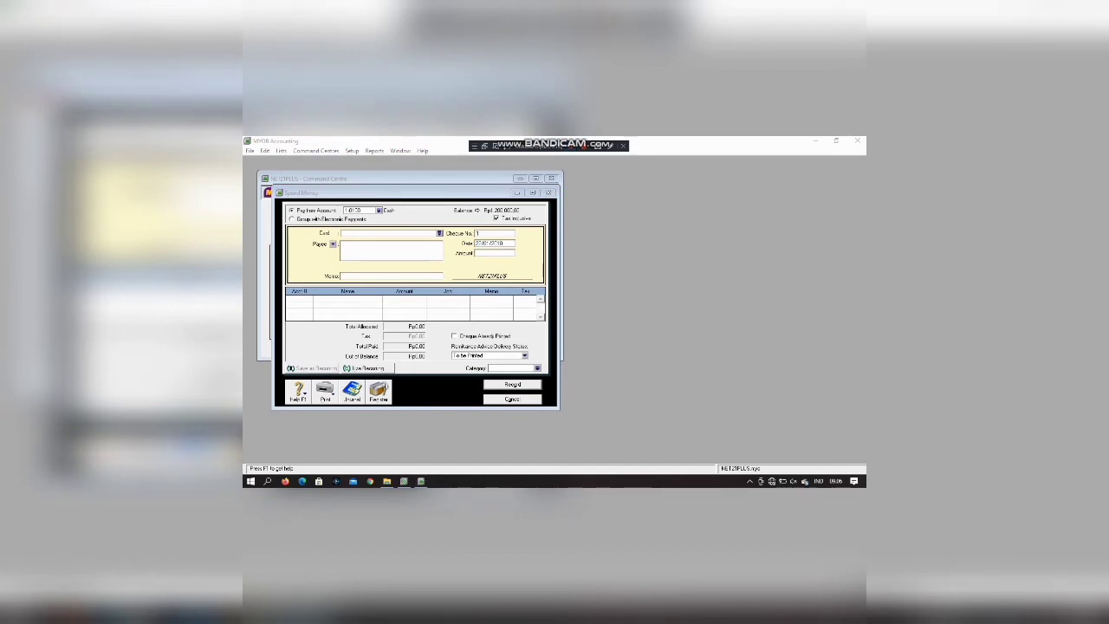
key(Escape)
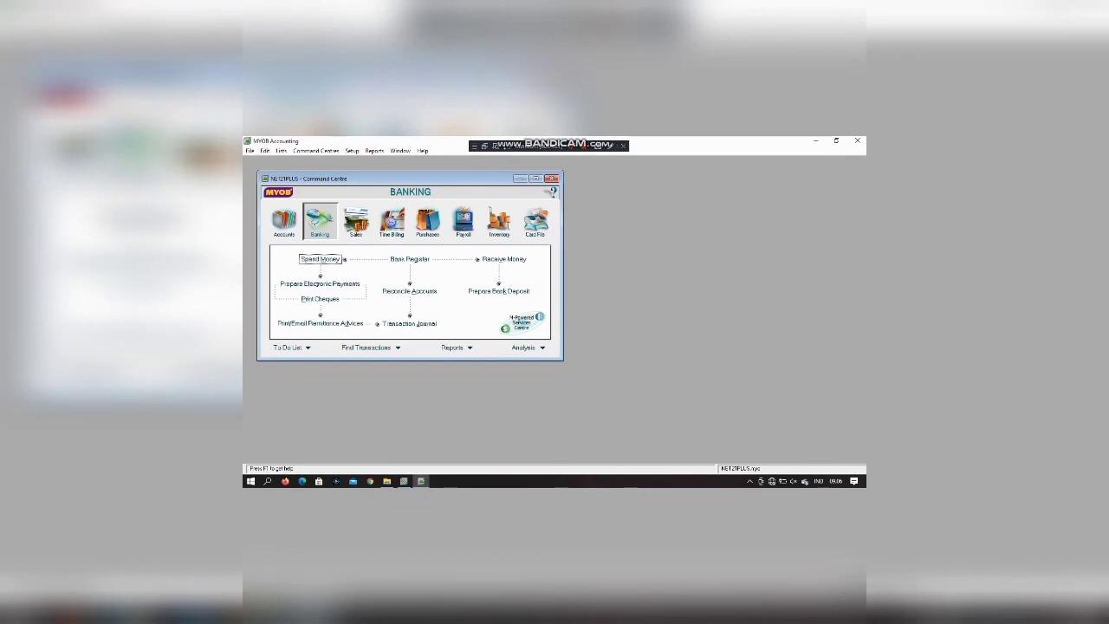
Start a Receive Money entry and set Bank as its deposit account
click(505, 259)
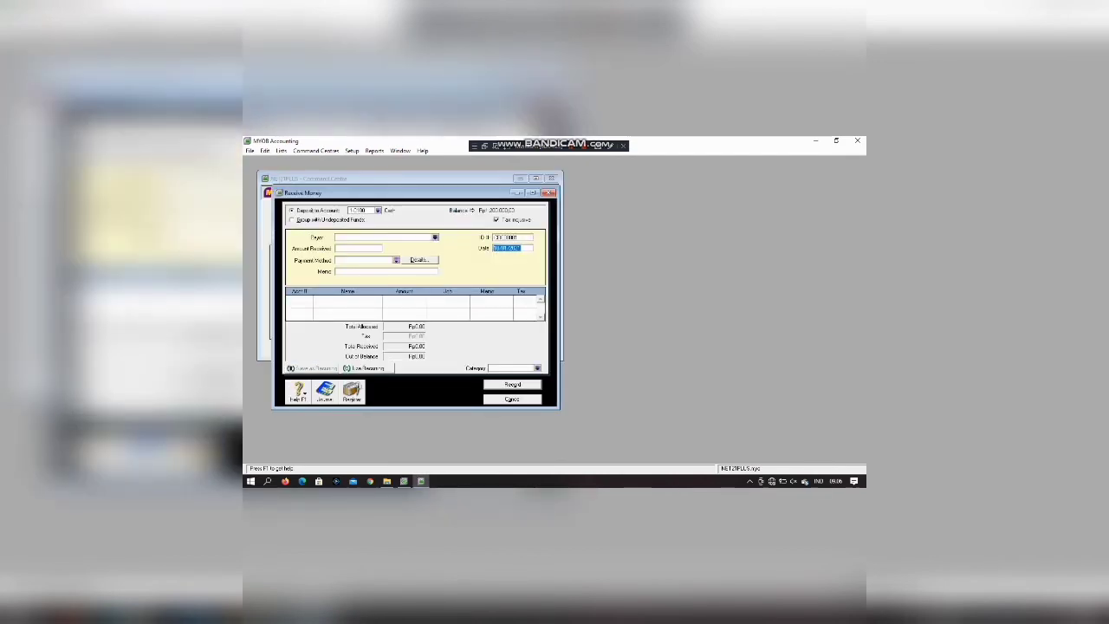
click(378, 210)
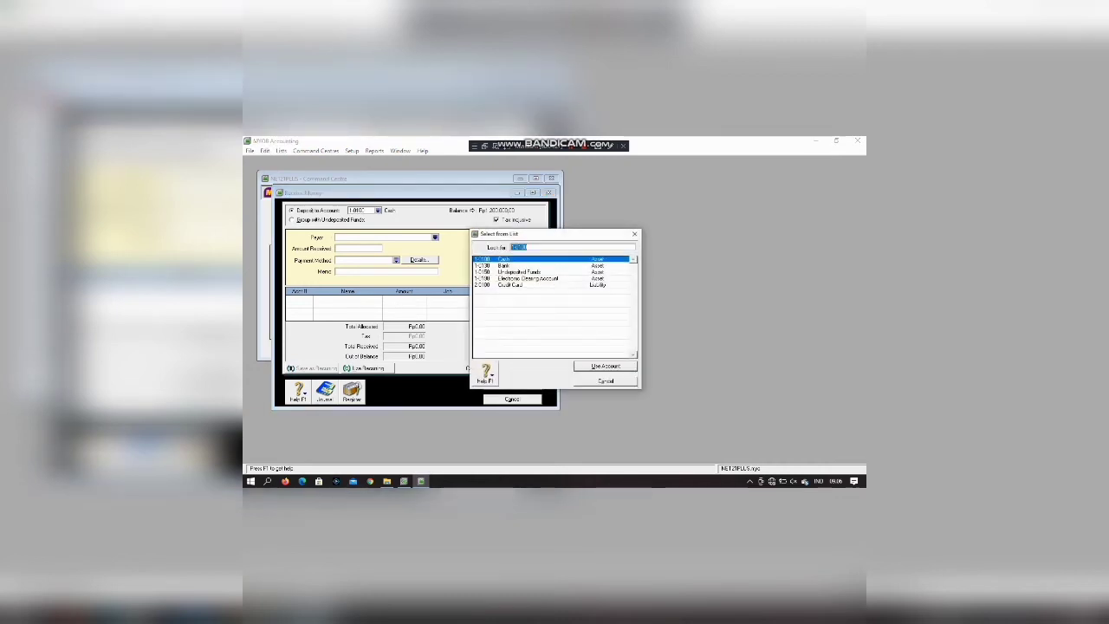
click(504, 266)
click(605, 366)
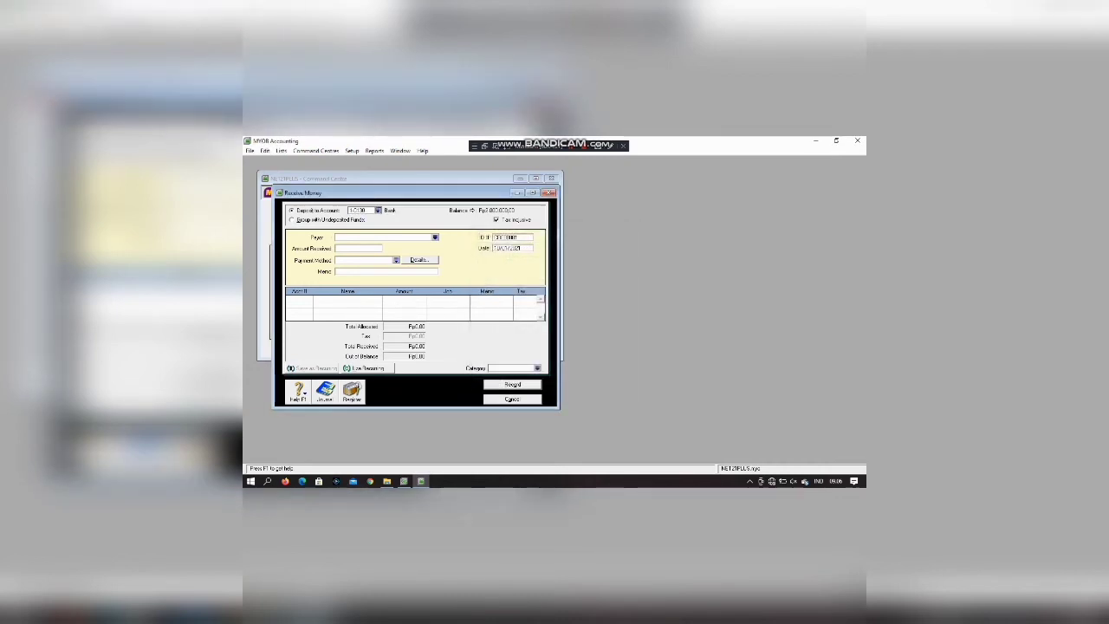
Set the Receive Money entry's amount received to Rp50.000
click(357, 249)
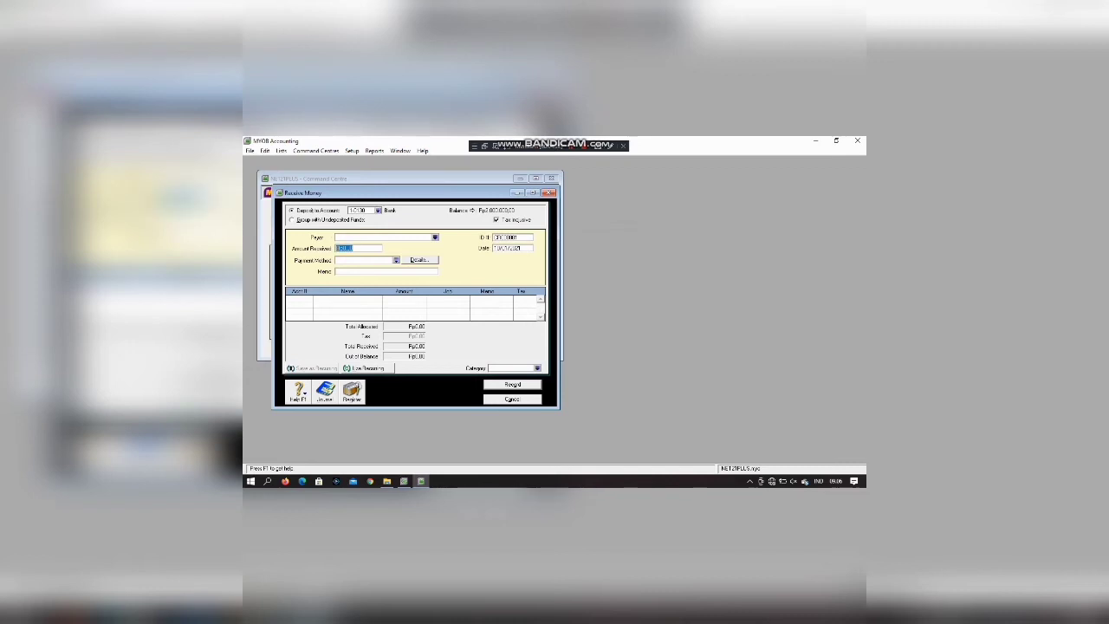
text(5)
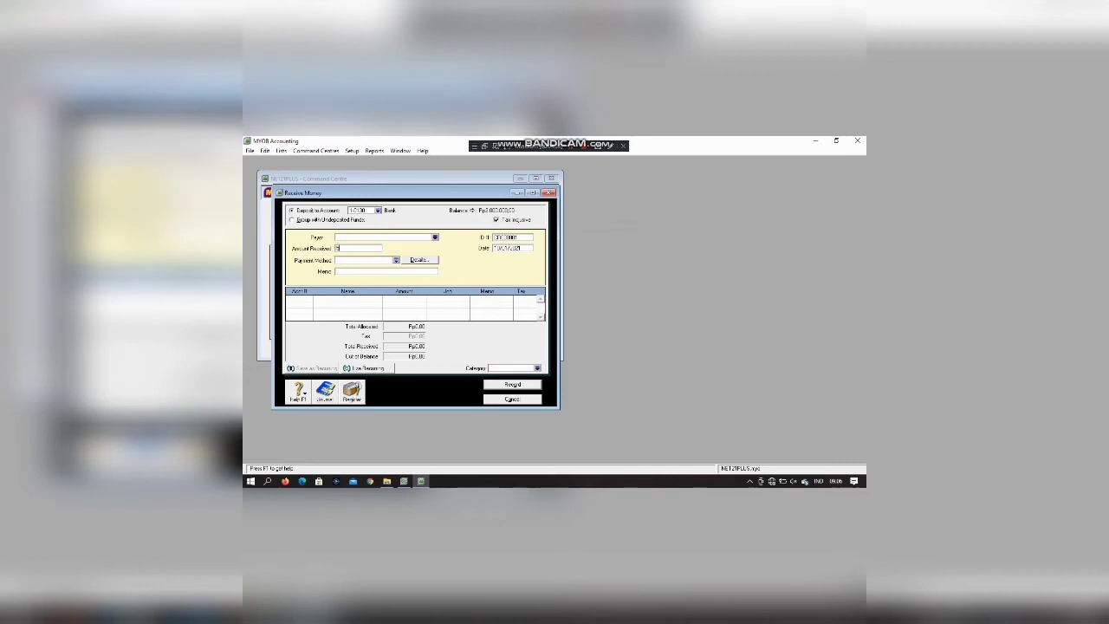
text(0000000)
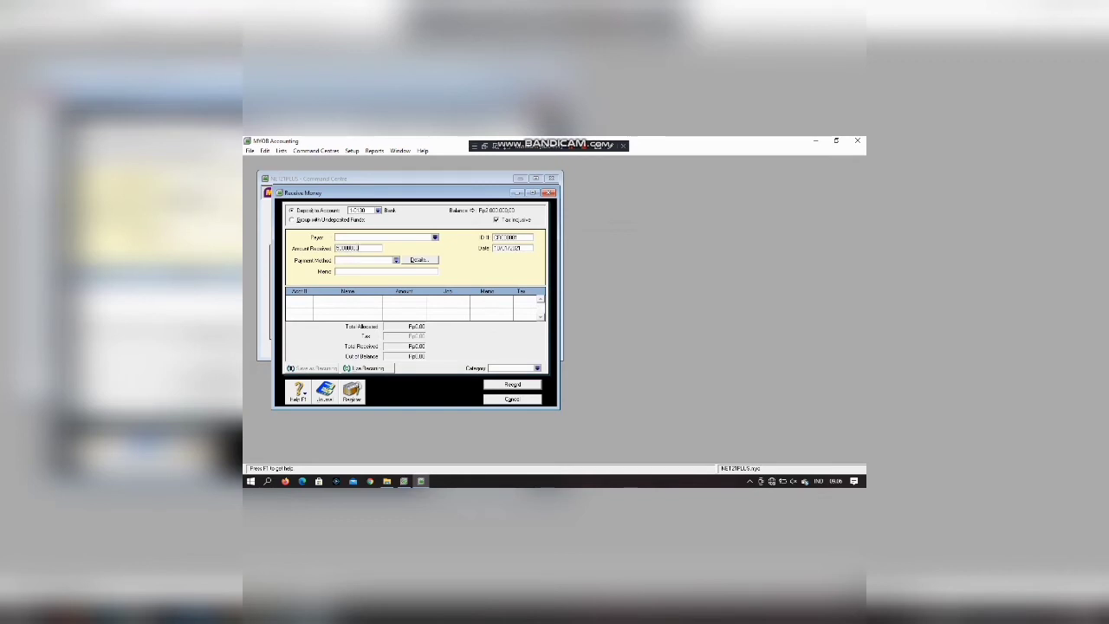
key(BackSpace)
key(BackSpace)
key(BackSpace)
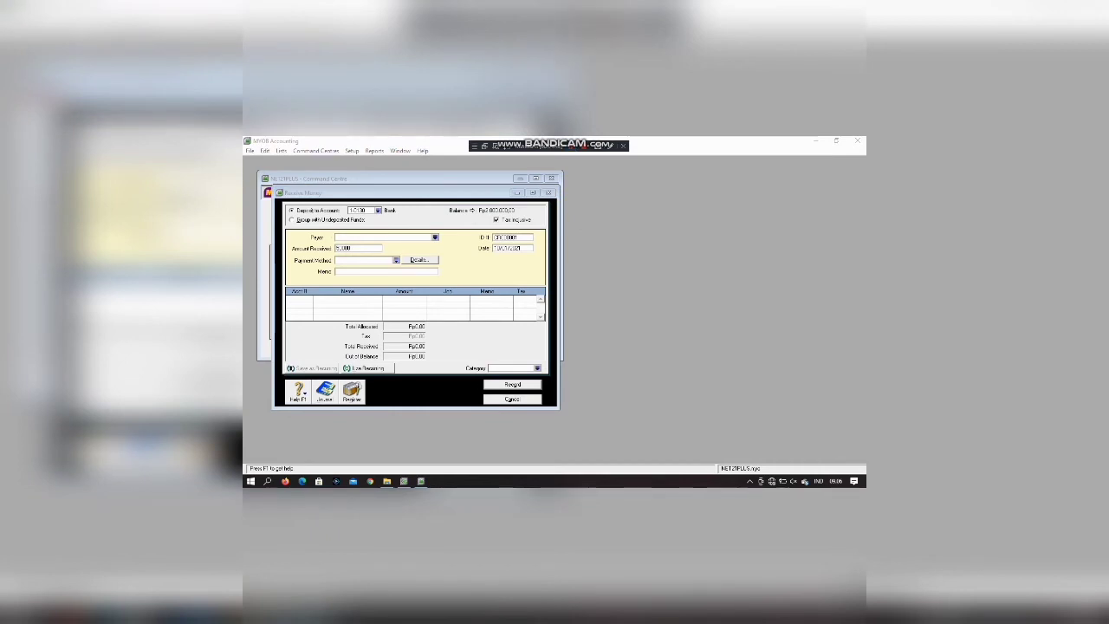
click(363, 260)
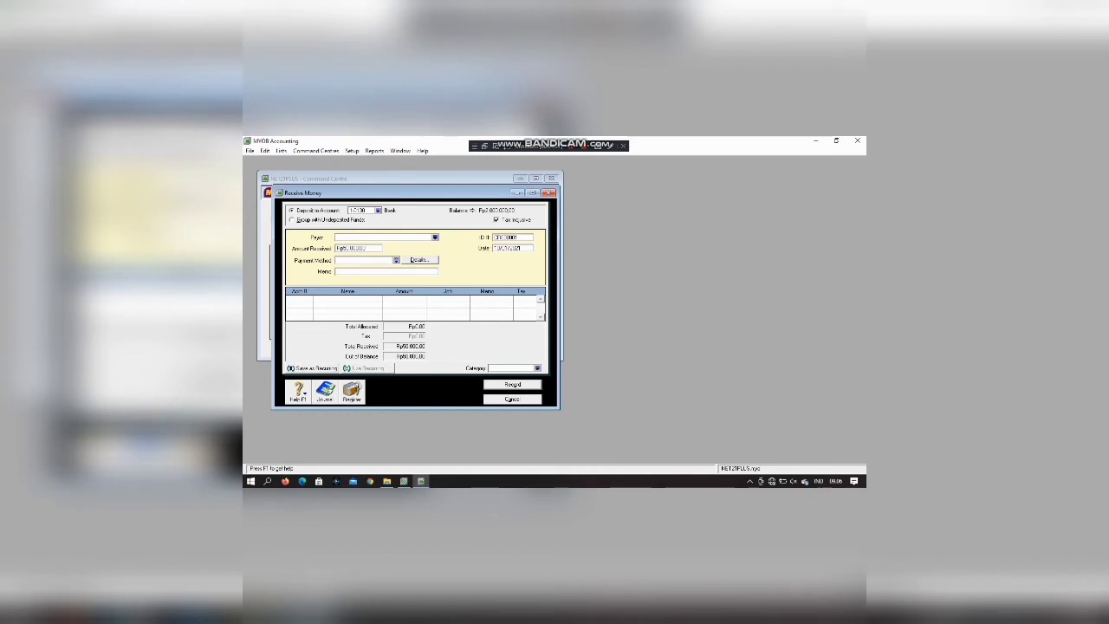
Set the Receive Money entry's ID number to B-100002
double_click(506, 237)
text(B)
text(-)
text(1000)
text(02)
key(Tab)
Enter the January 2010 date of the receipt and the memo "INTEREST INCOME"
text(2)
text(5)
text(/0)
text(7/20)
text(1)
text(0)
key(Tab)
text(NTEREST INCOME)
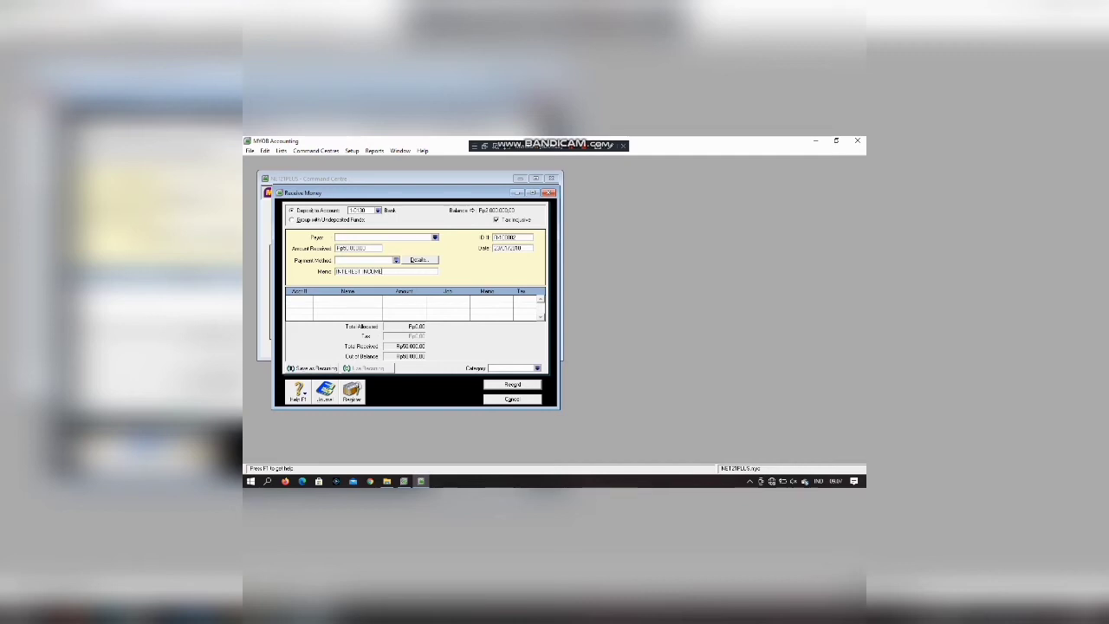
Allocate the full Rp50.000 of the receipt to account 8-1000 Interest Income
key(Tab)
text(8-1000)
key(Return)
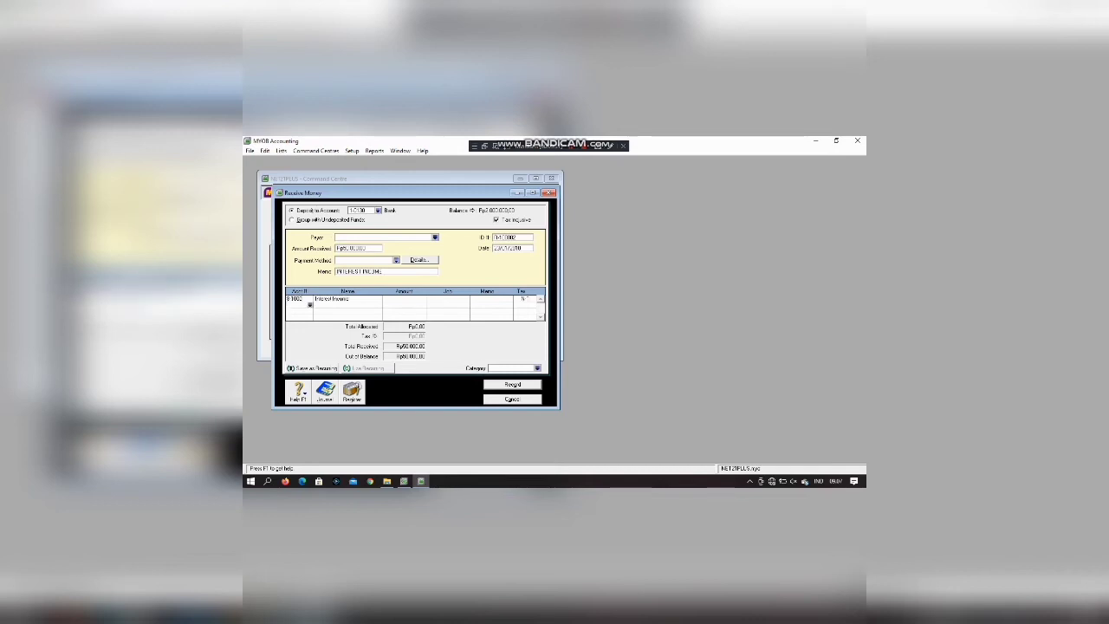
click(405, 299)
key(Return)
Assign the Local category to the Receive Money entry and record it without job numbers
click(537, 368)
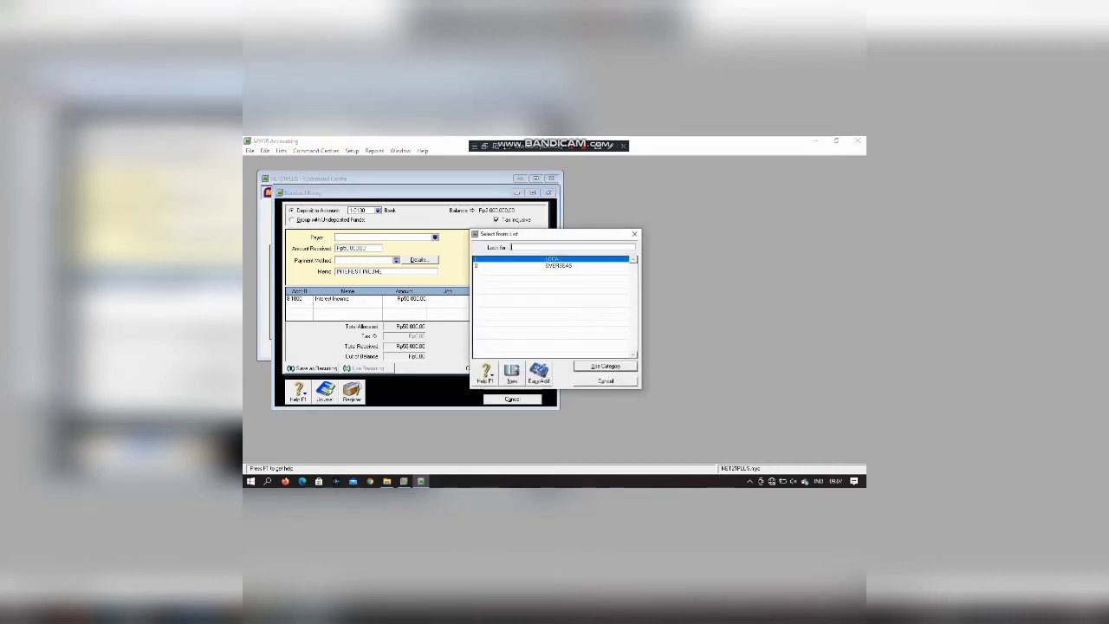
key(Return)
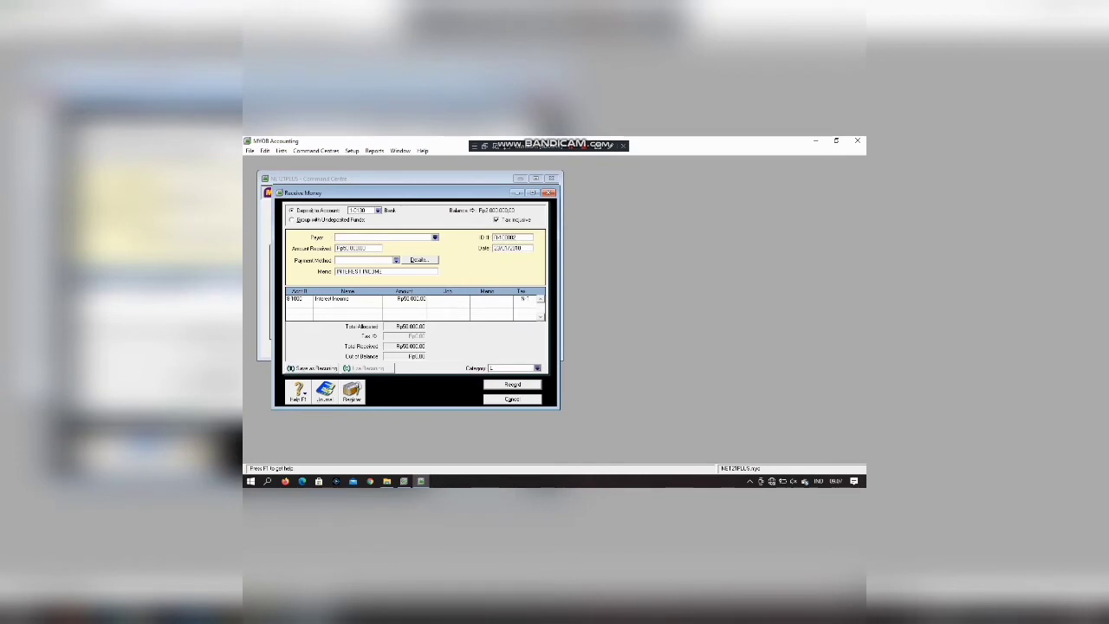
click(512, 385)
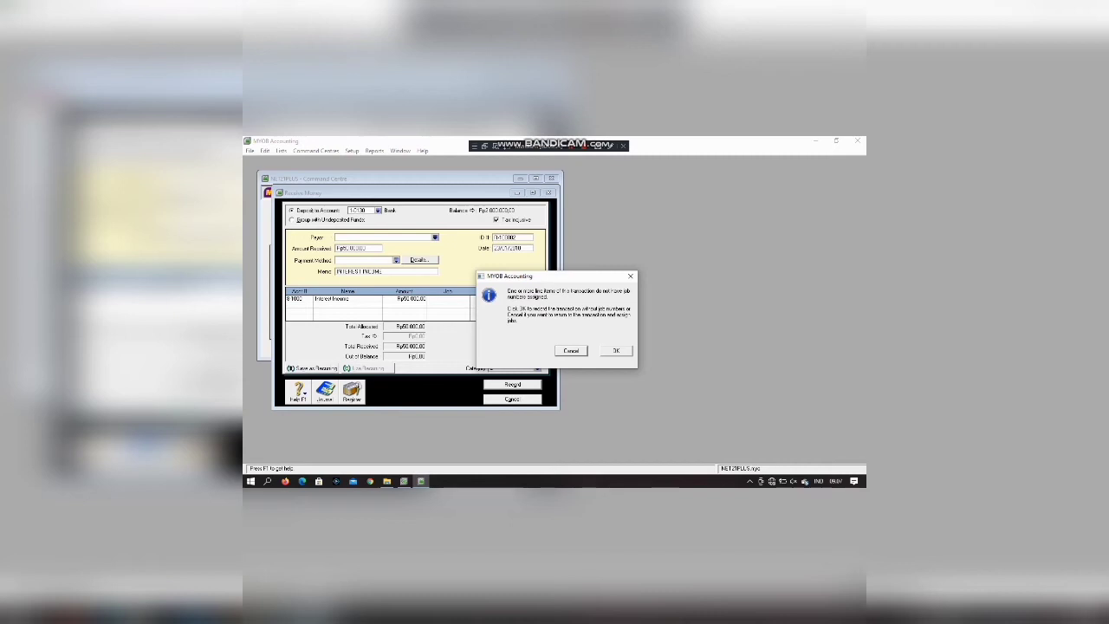
key(Return)
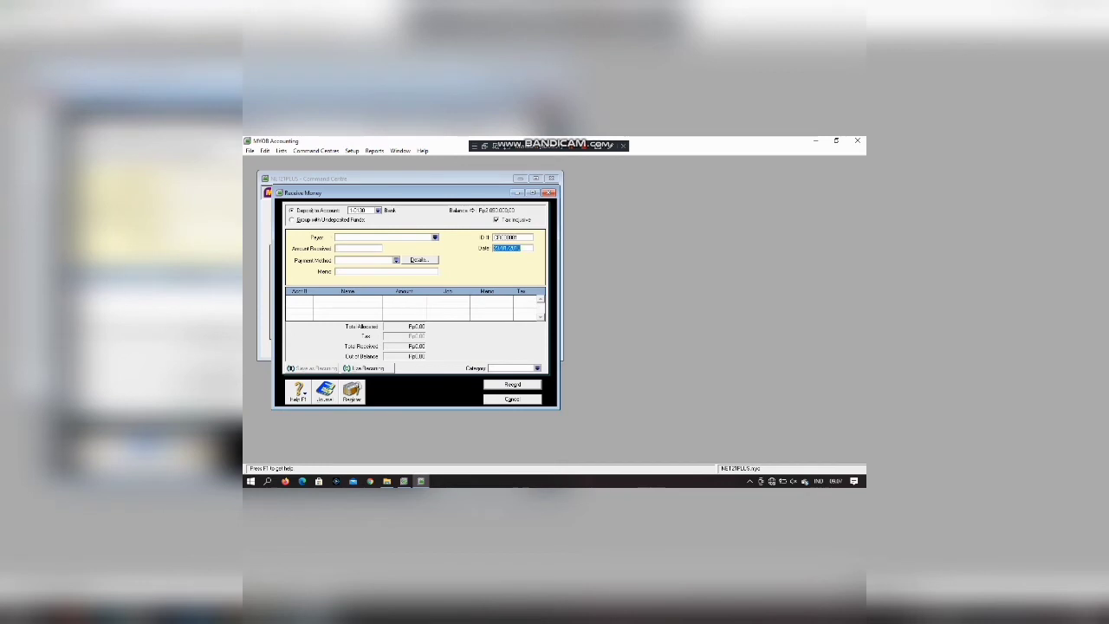
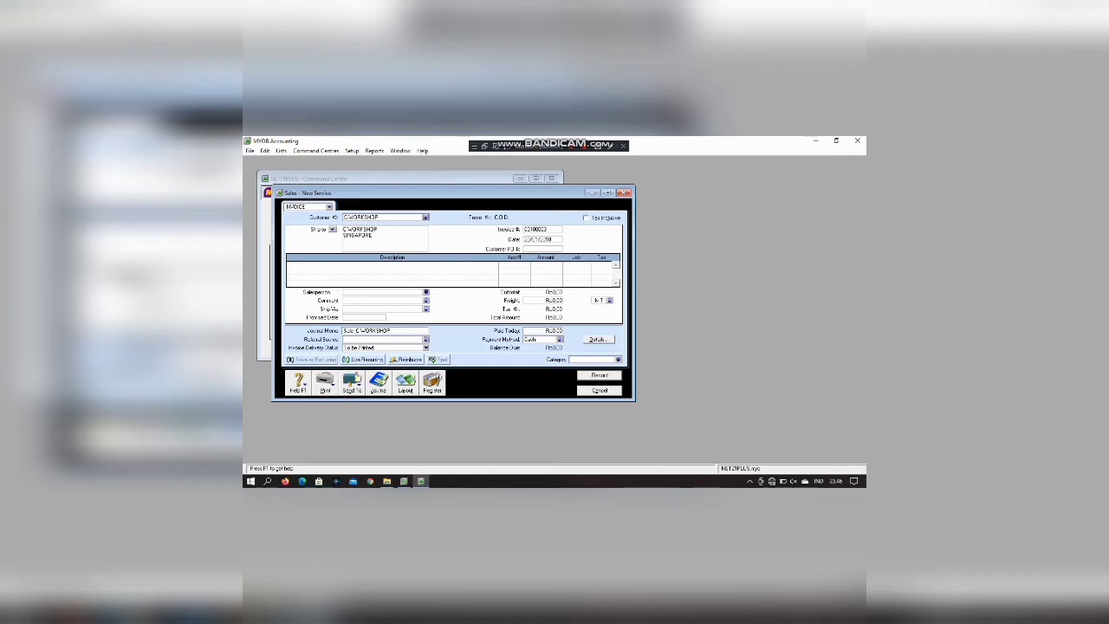
Set the C WORKSHOP service invoice's number to SI100003 and its date to 21/01/2010
click(532, 229)
text(S1)
key(Tab)
click(530, 239)
key(BackSpace)
text(1)
Enter CWP100001 as the customer PO number of the C WORKSHOP invoice
text(CW)
text(P)
text(100001)
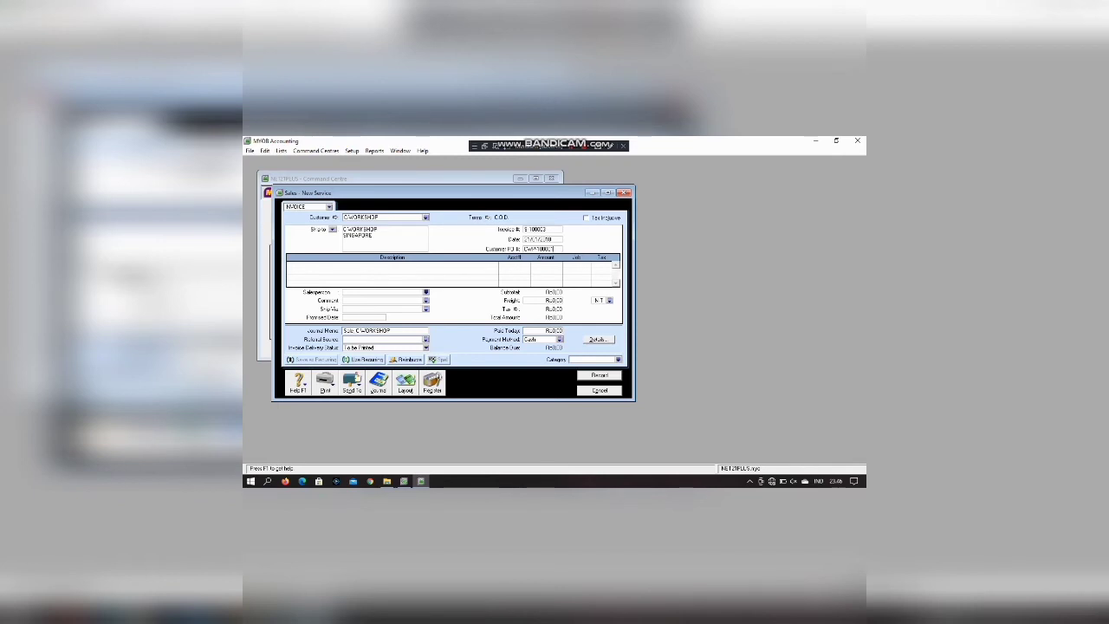
key(Tab)
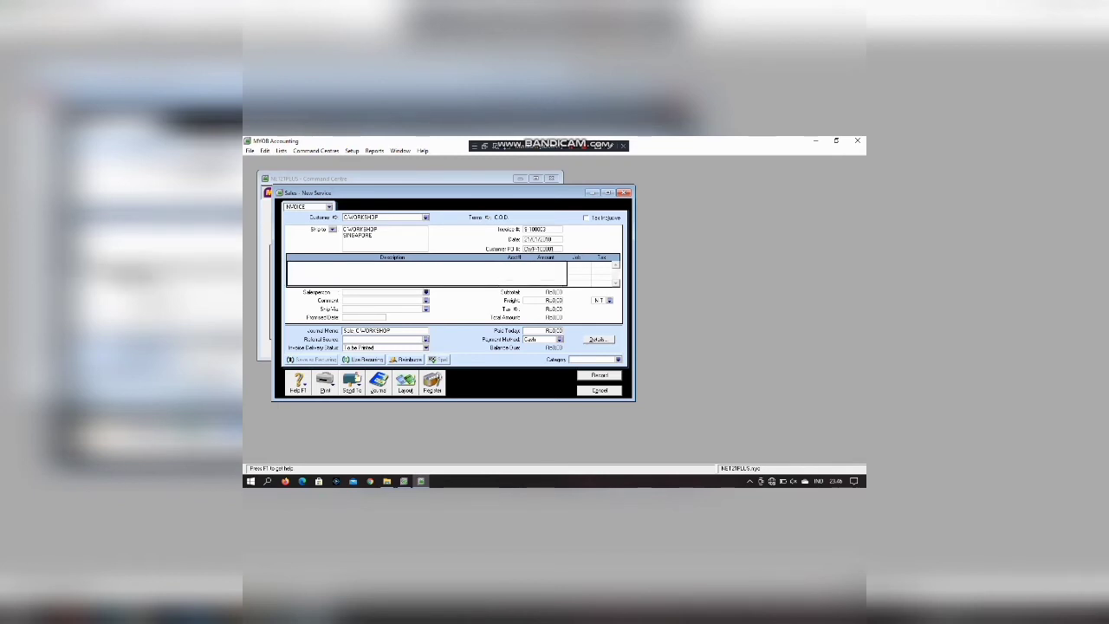
Enter "WORKSHOP-CASH PAYMENT DISCOUNT 10%" as the description of the first invoice line
text(WORKSHOP)
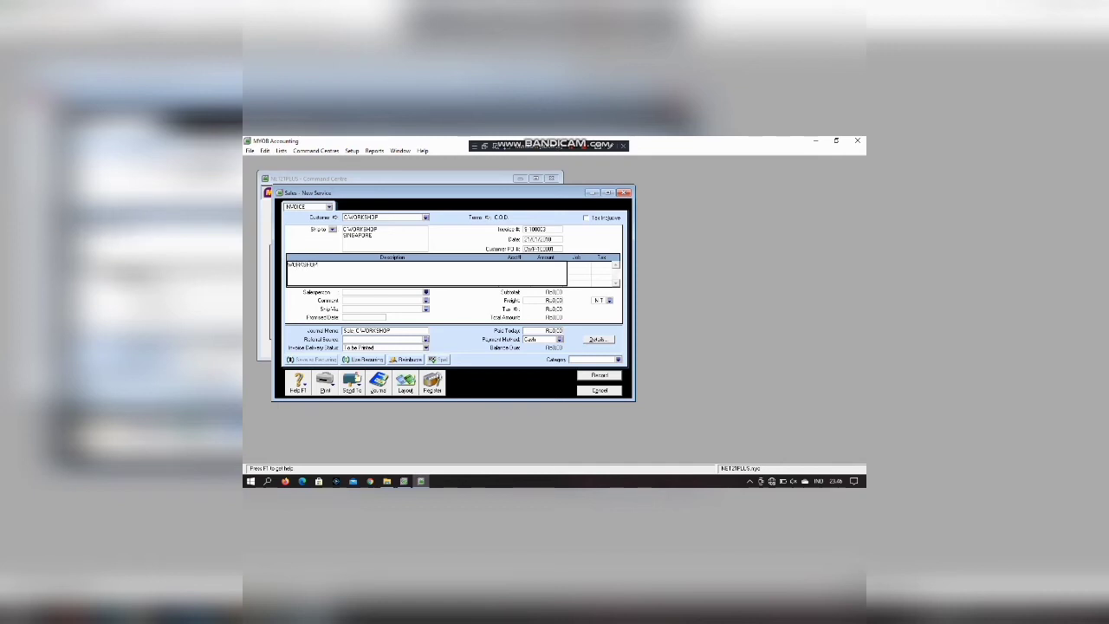
text(-)
text(CASH PAY)
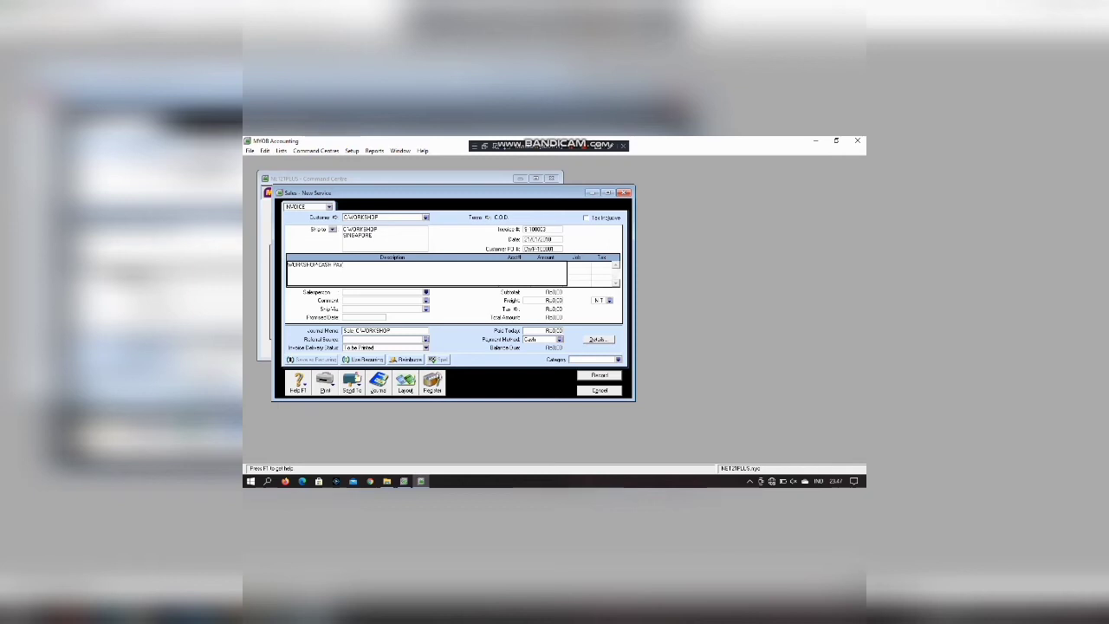
text(MENT)
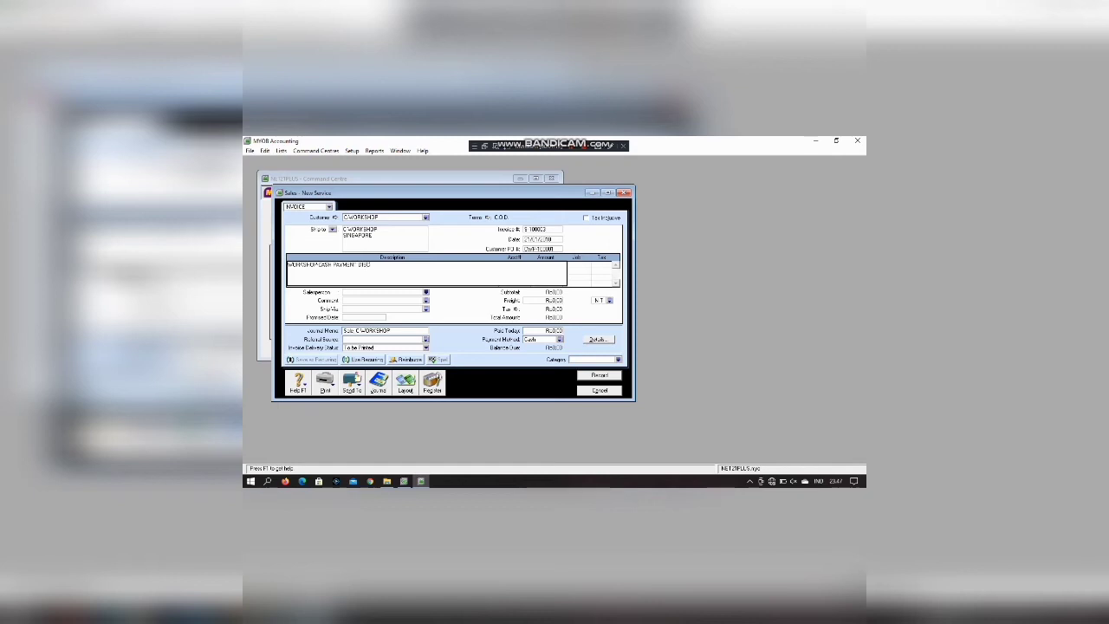
text(DISCOUNT 10%)
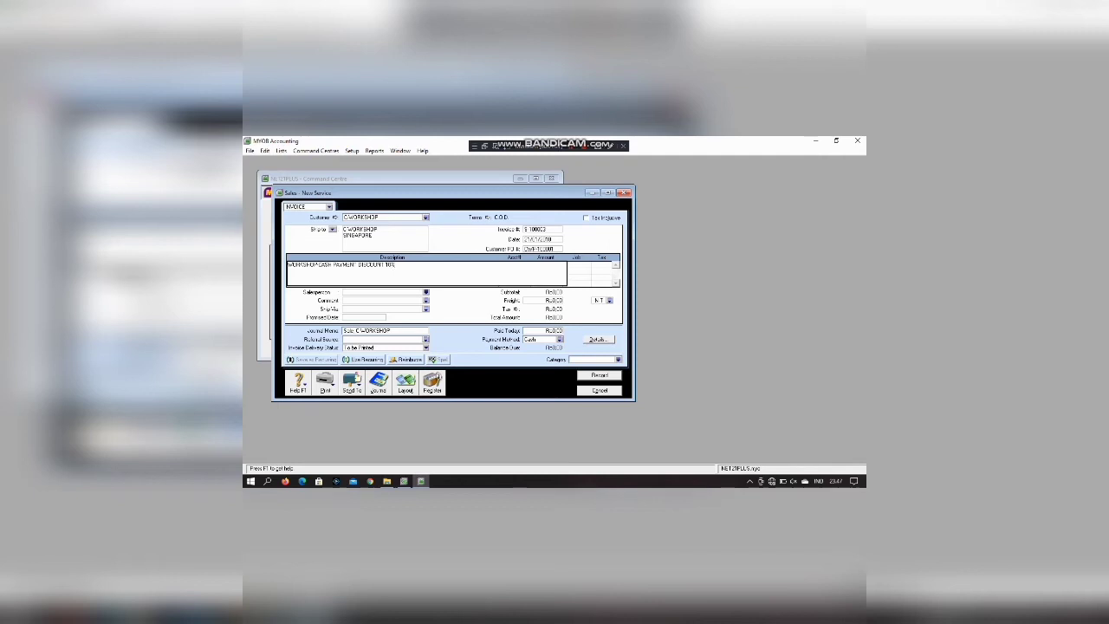
key(shift+Tab)
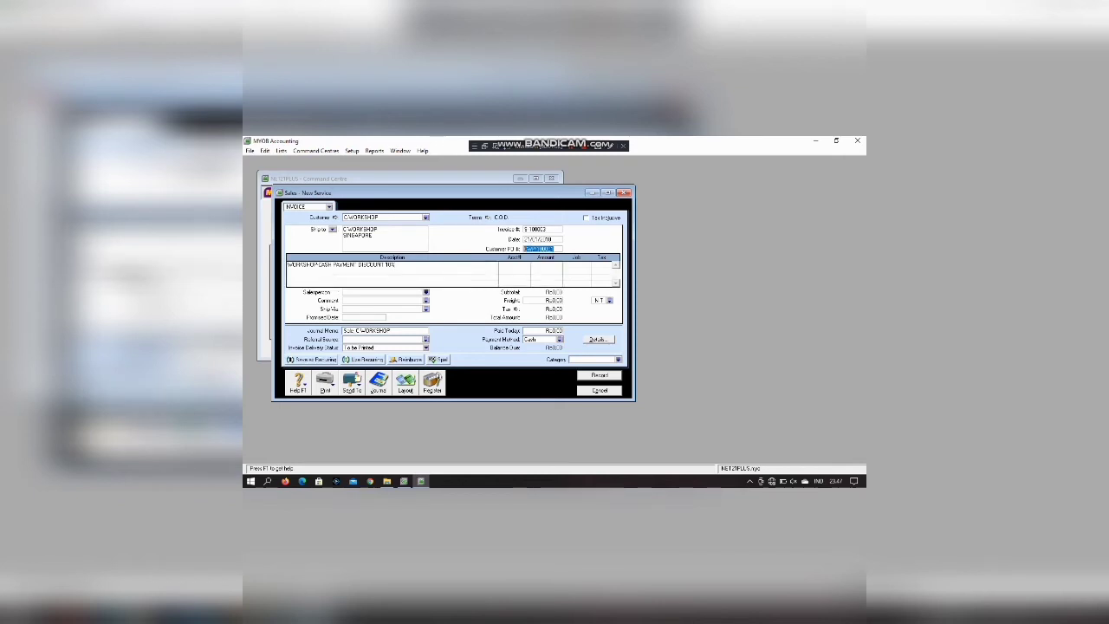
Assign account 4-2000 to the discount line and set its amount to -Rp200.000
key(Tab)
key(Tab)
text(4-200)
key(Tab)
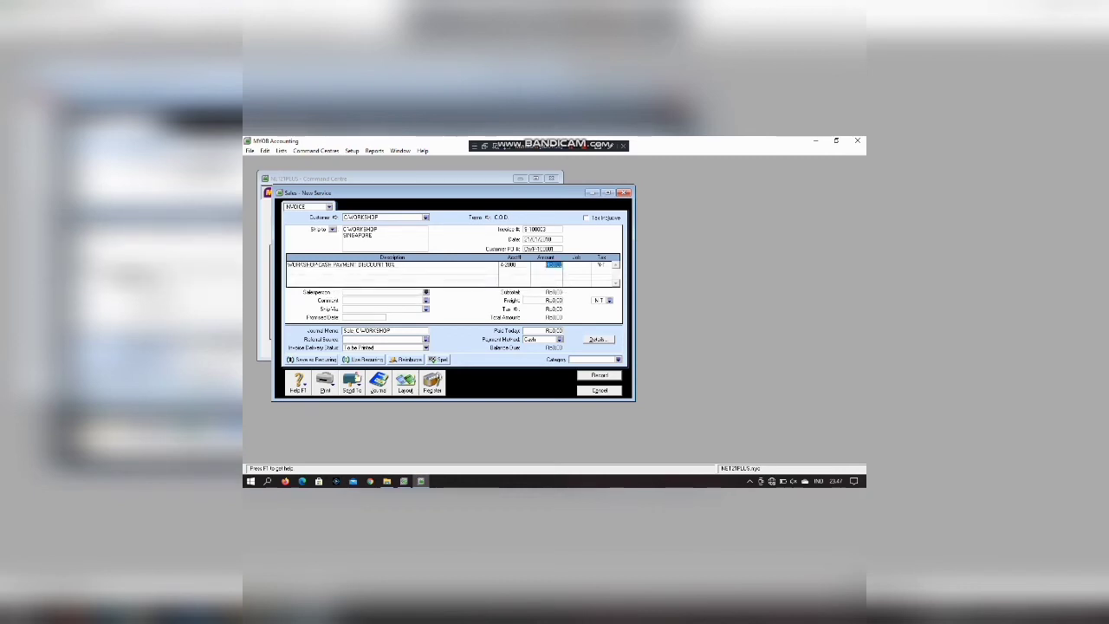
key(BackSpace)
text(-20000)
key(Tab)
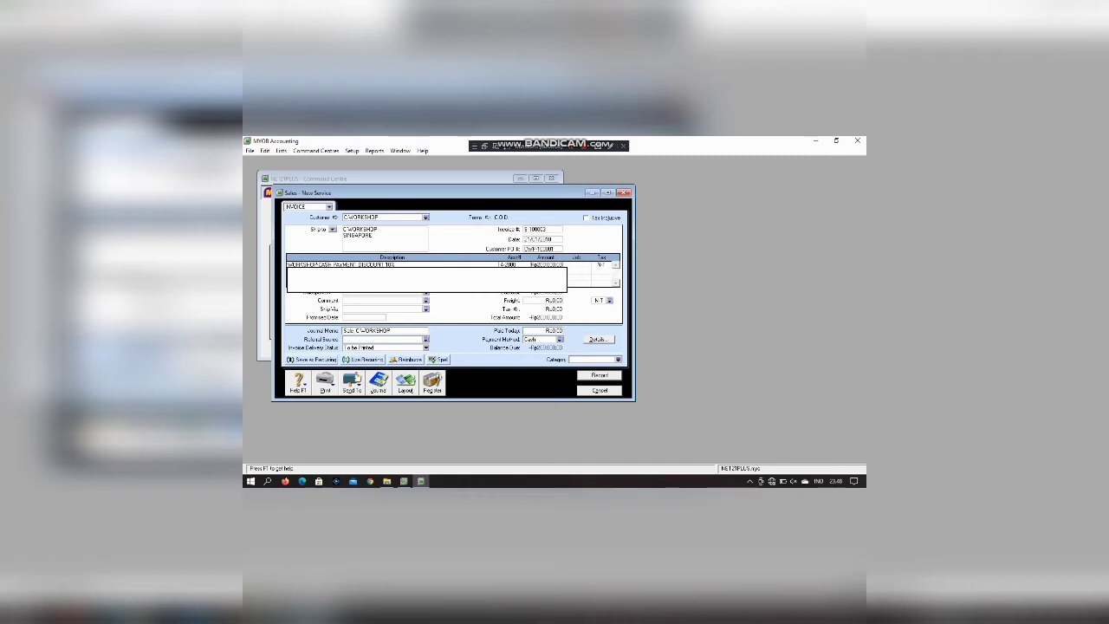
Assign job S (Services) to the discount line of the invoice
click(577, 265)
click(587, 265)
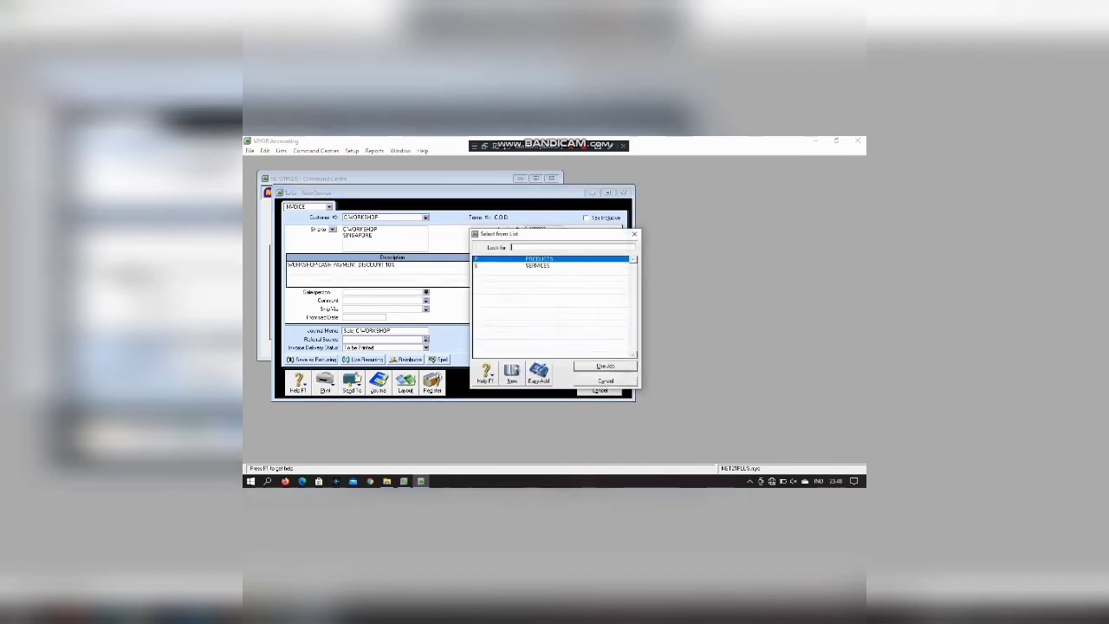
text(S)
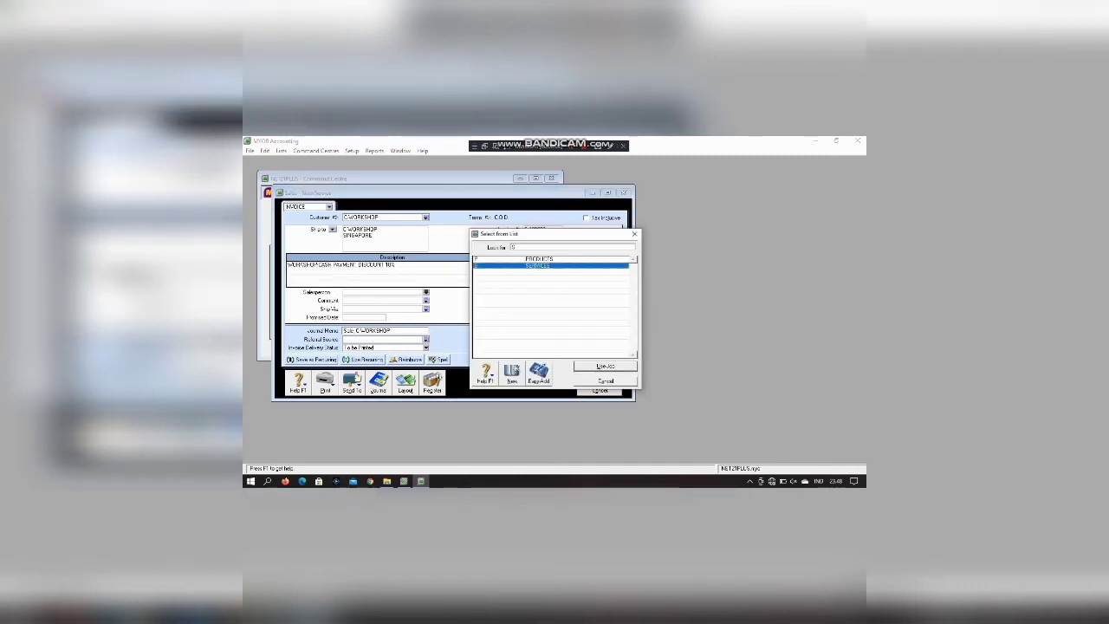
key(Return)
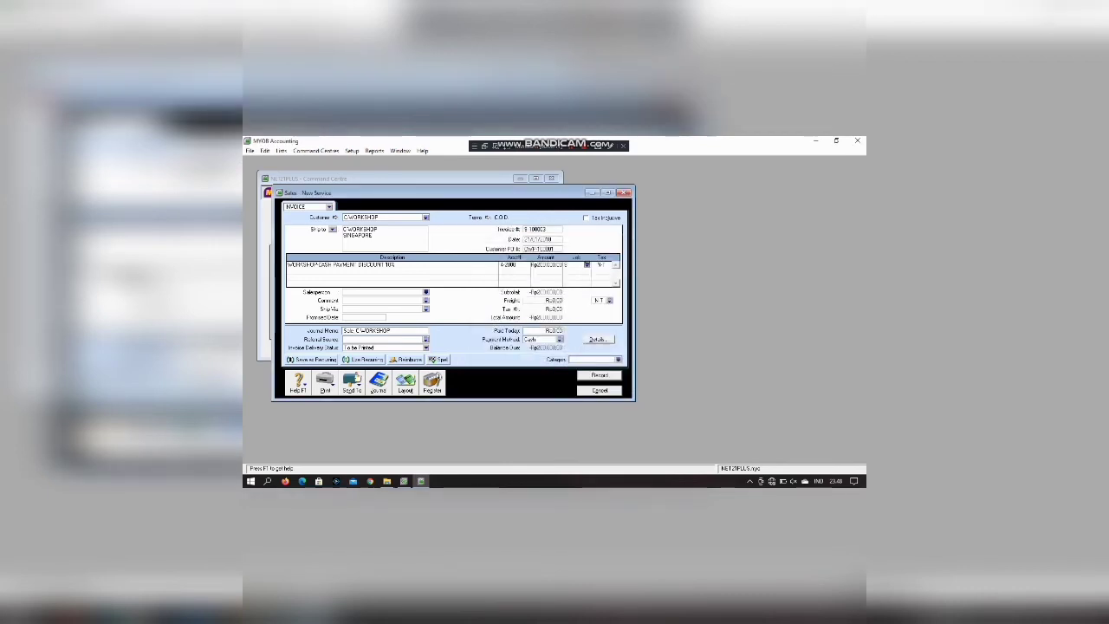
key(Tab)
Set the tax code to V00 (VAT 0%) for both the discount line and the freight
click(609, 265)
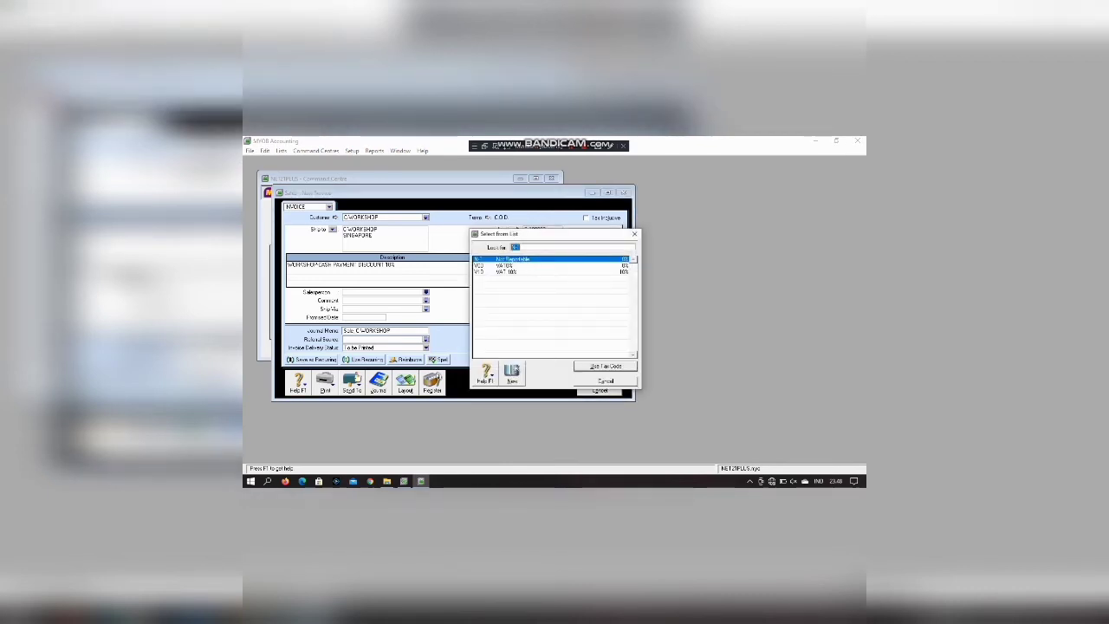
click(505, 266)
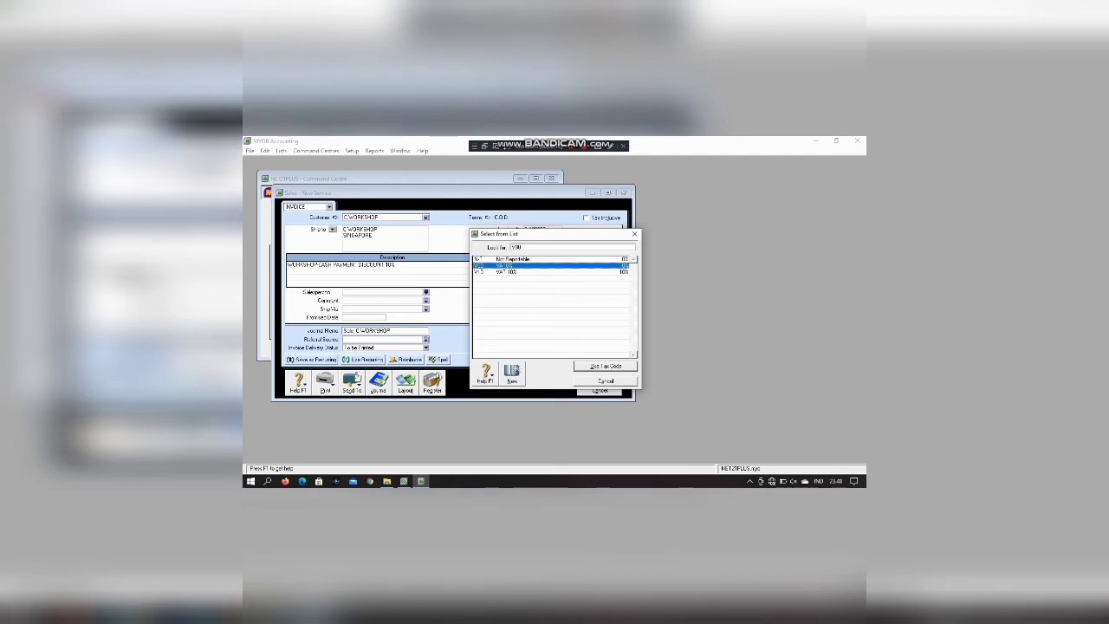
click(606, 366)
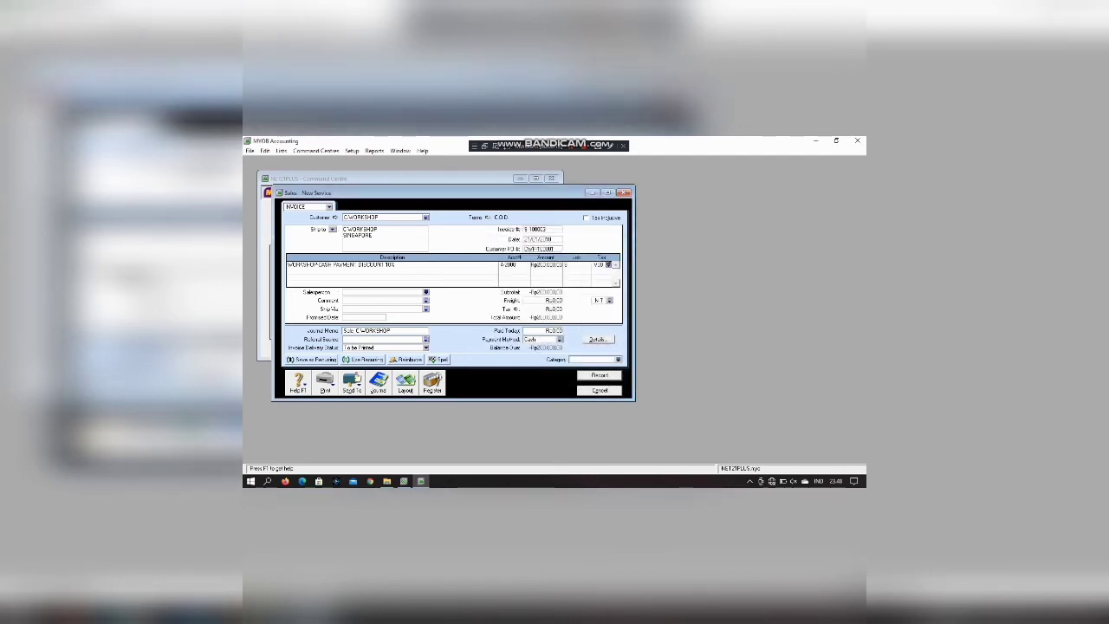
click(609, 301)
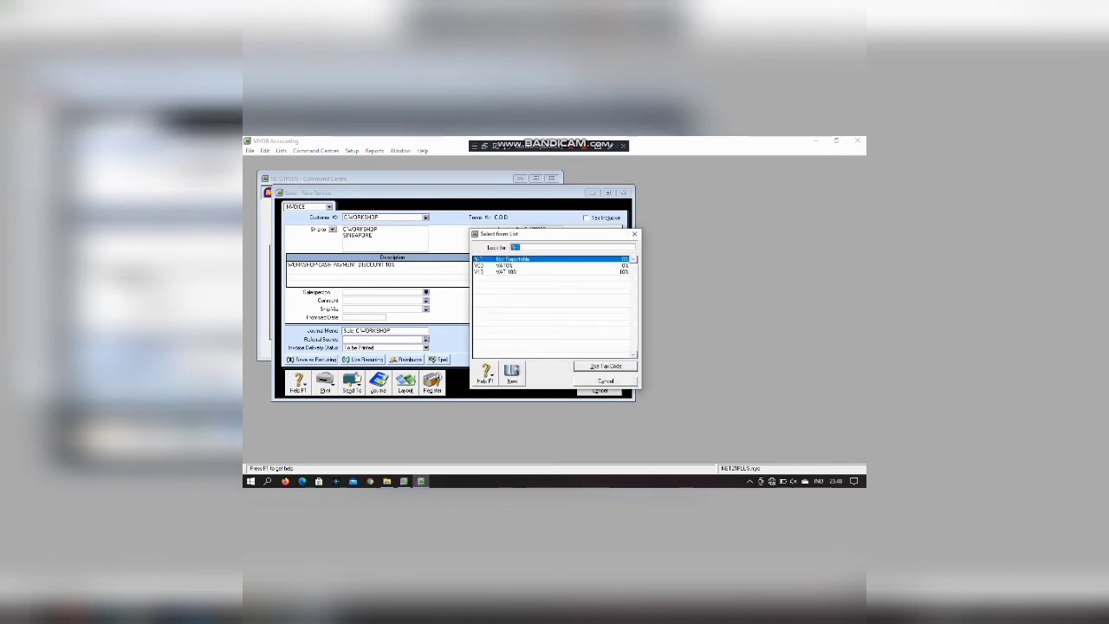
key(Down)
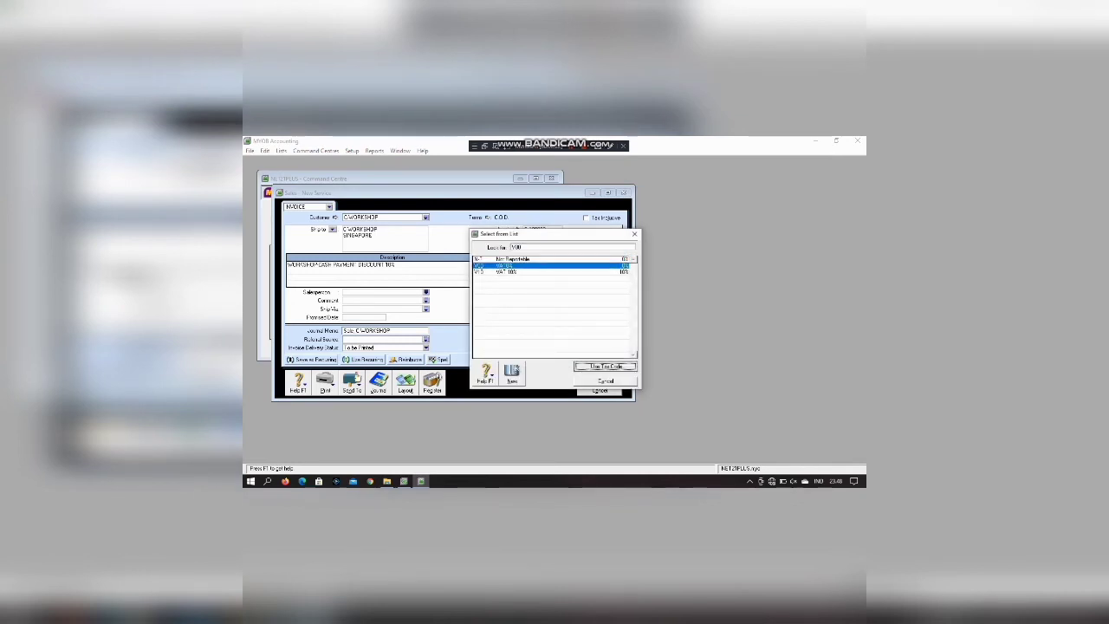
key(Return)
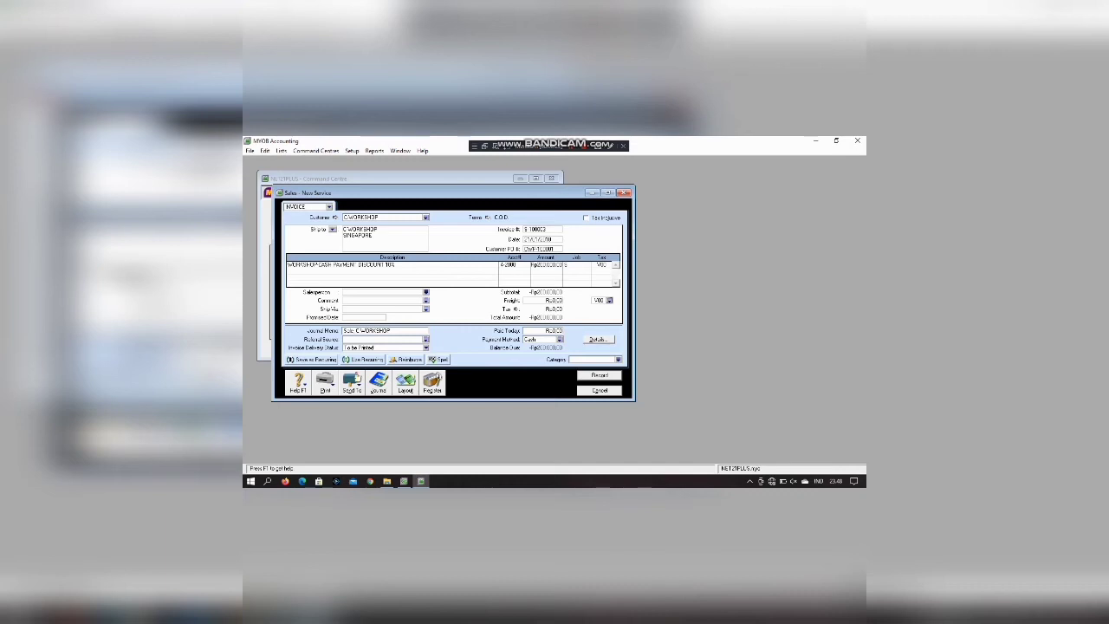
Assign the second listed employee as the invoice's salesperson and insert "DISCOUNT" after "Sale" in the journal memo
click(425, 292)
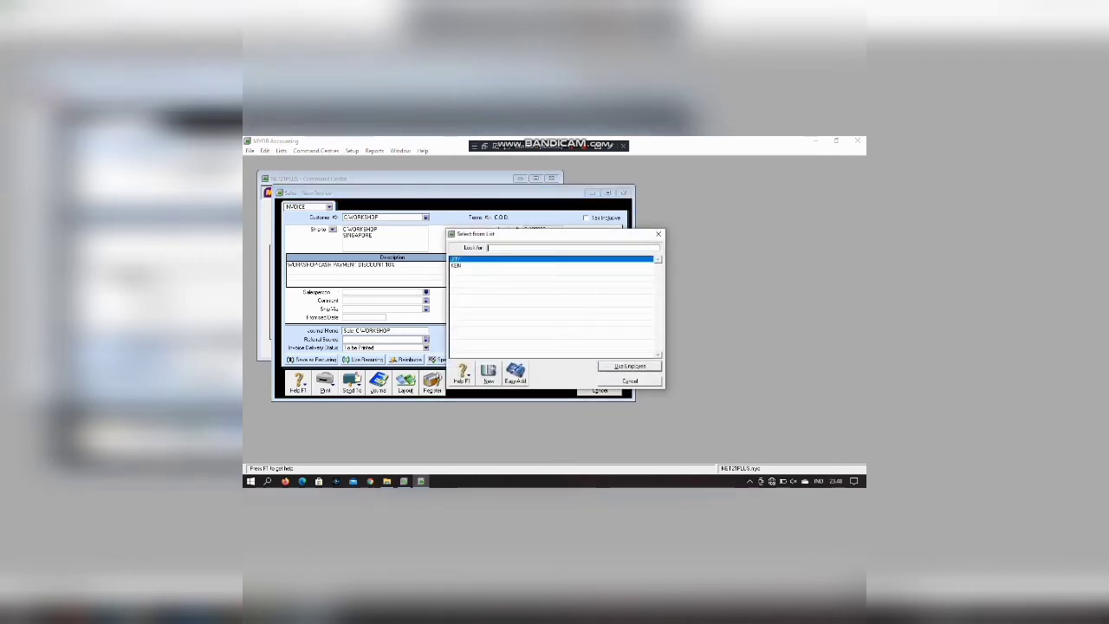
text(KEN)
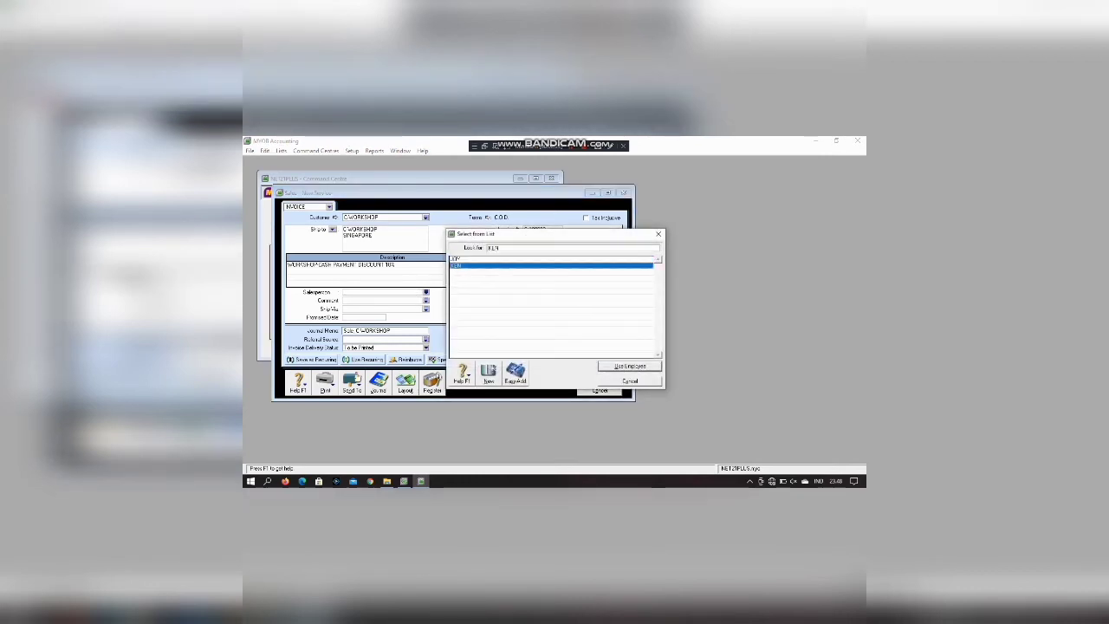
key(Return)
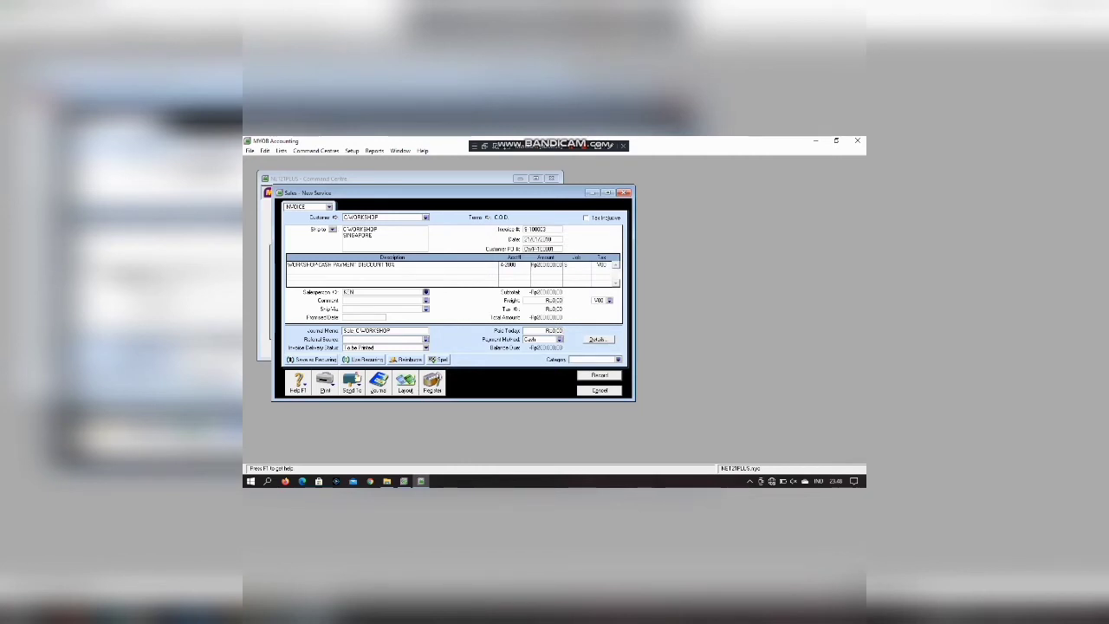
click(353, 331)
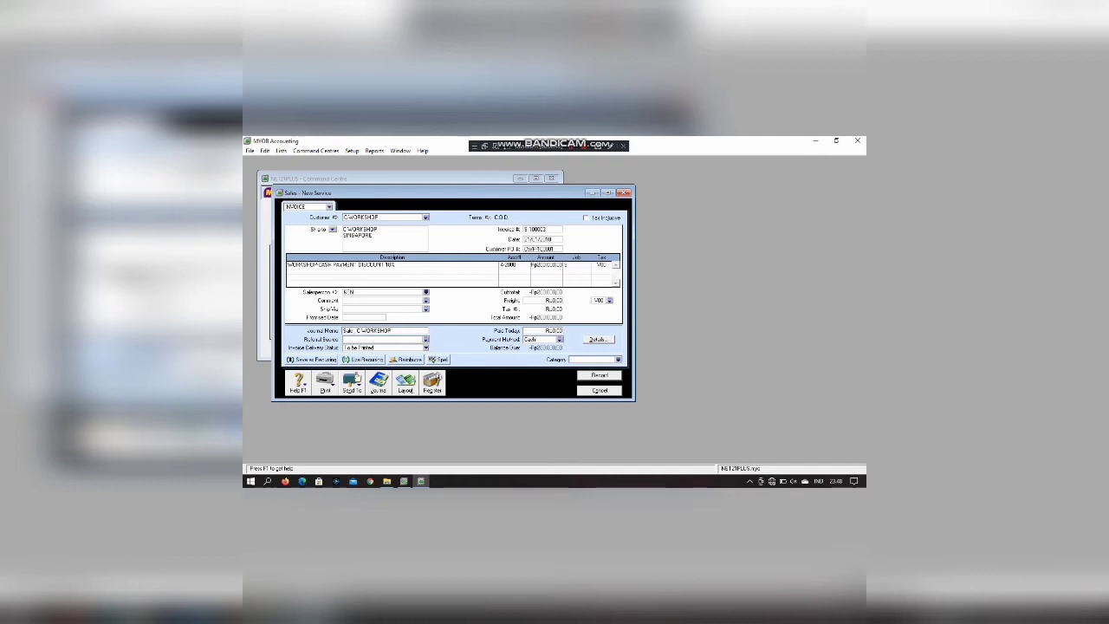
text(DISCOUNT)
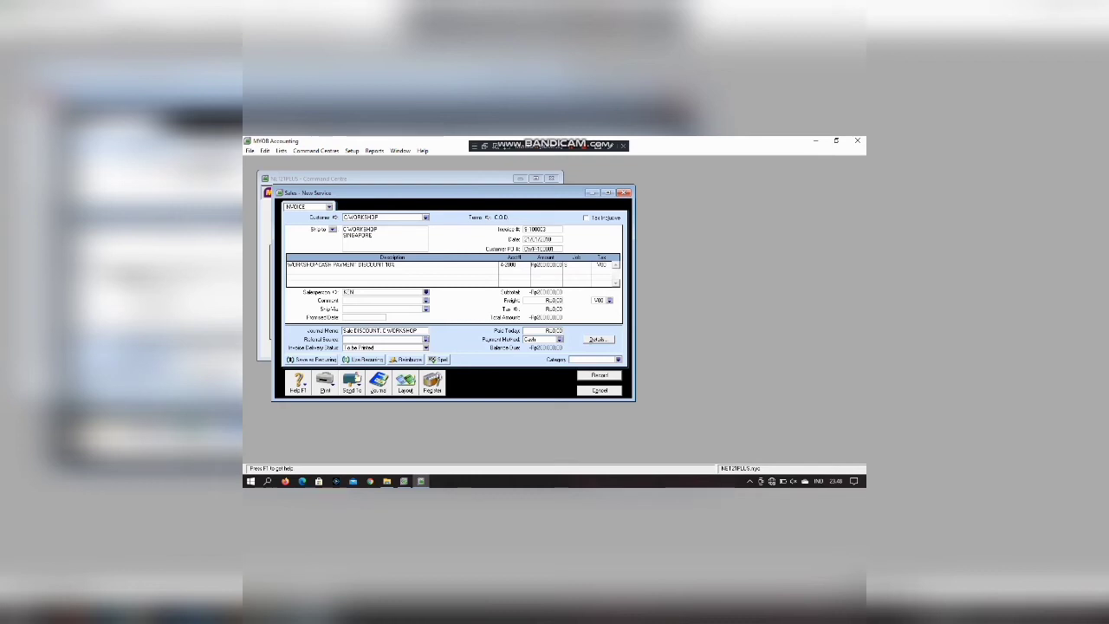
Assign category O (OVERSEAS) to the discount invoice, then record it
click(619, 360)
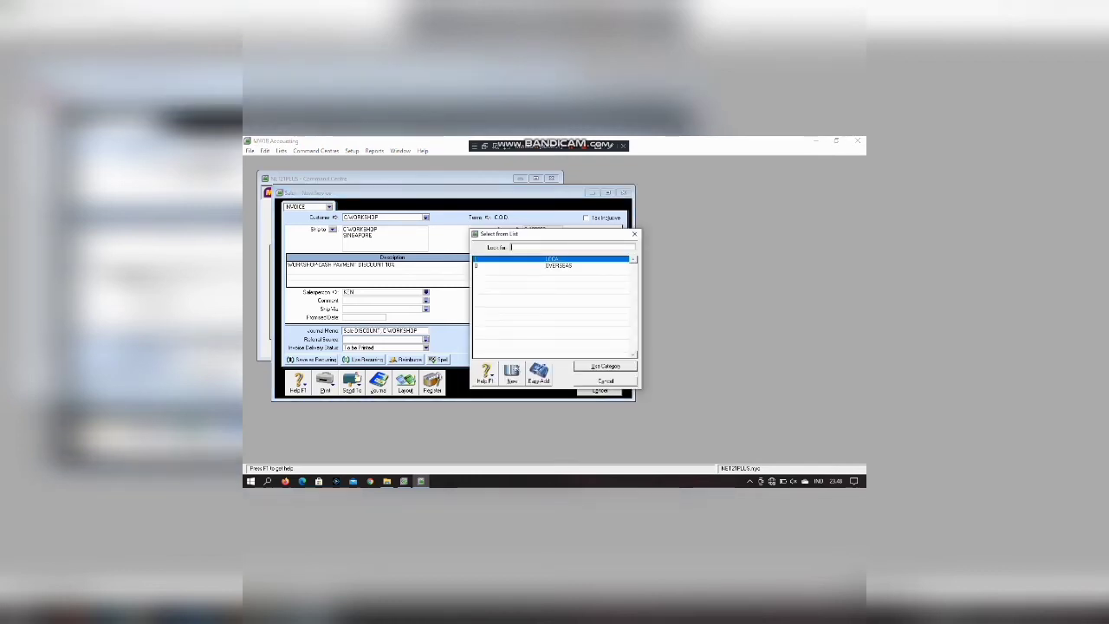
text(o)
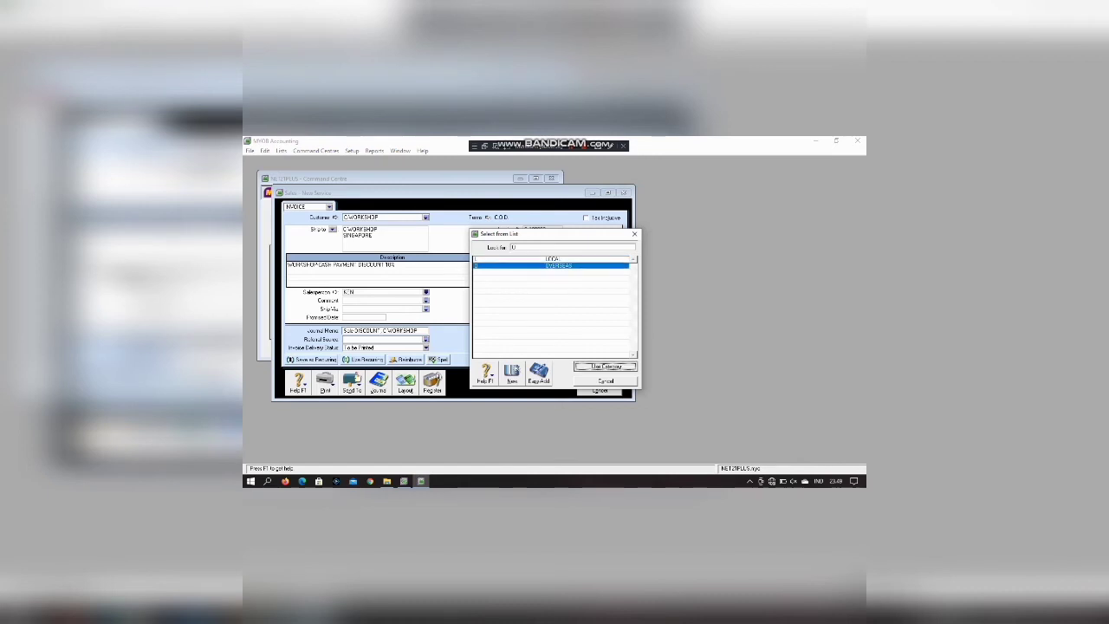
key(Return)
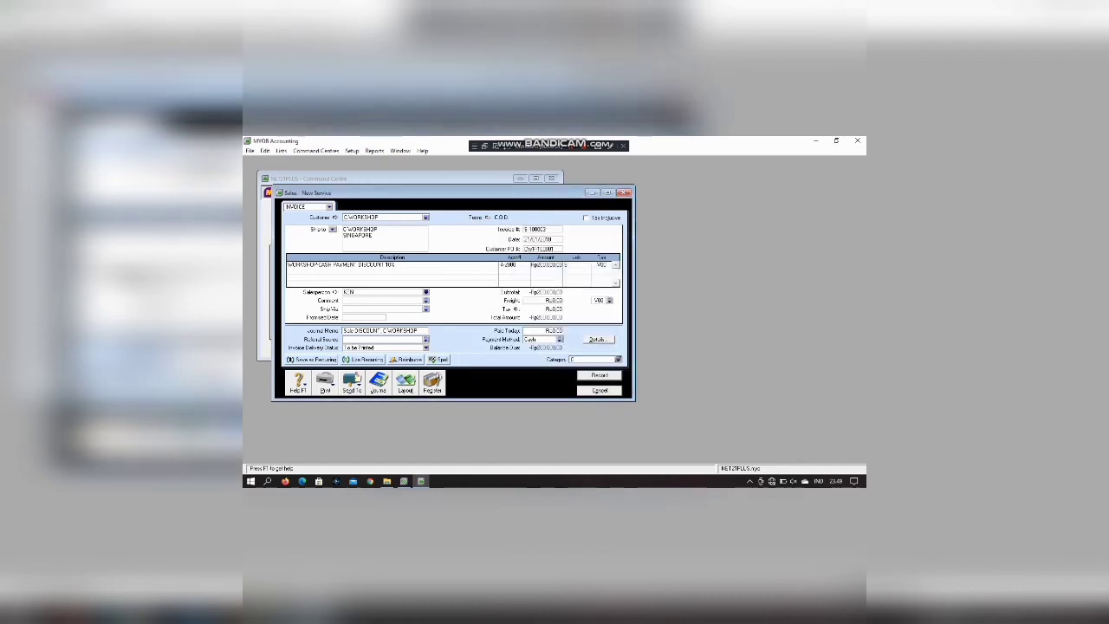
key(Return)
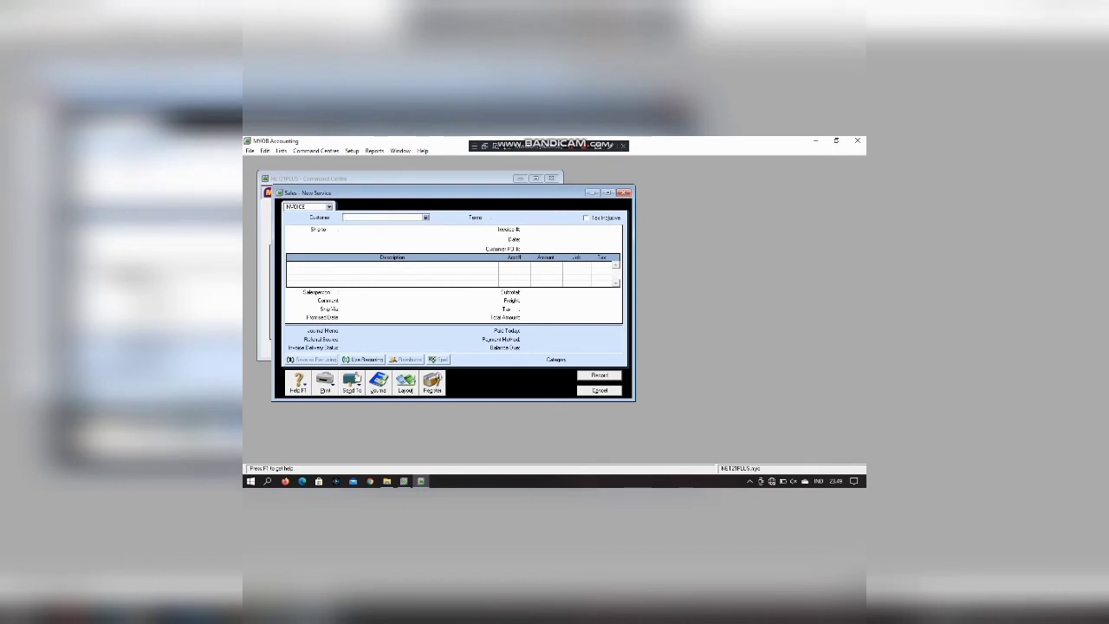
click(570, 146)
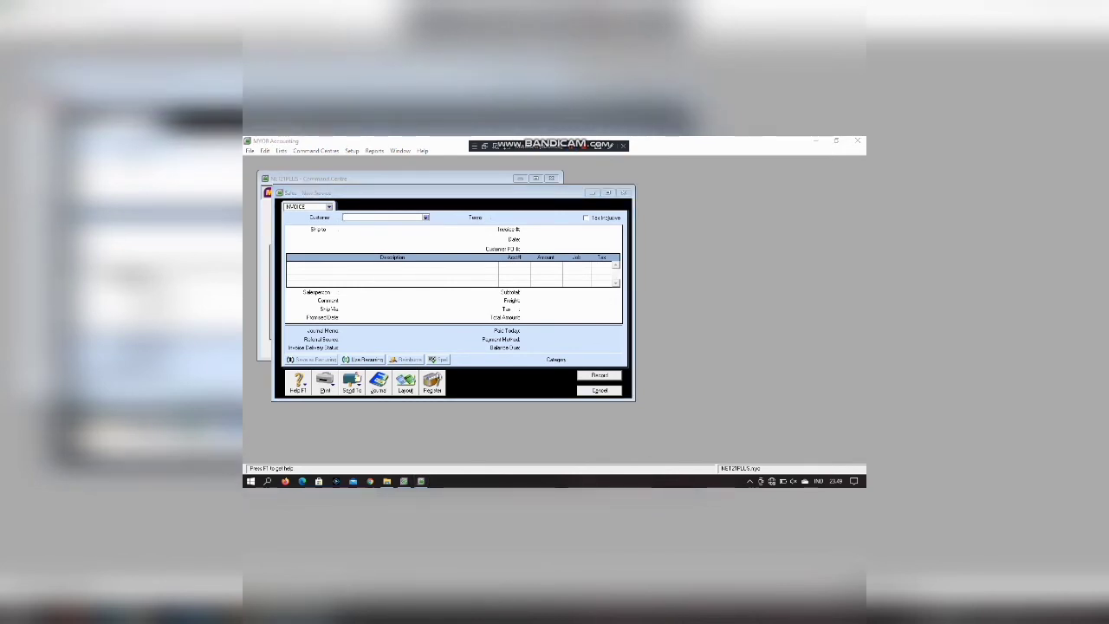
key(Escape)
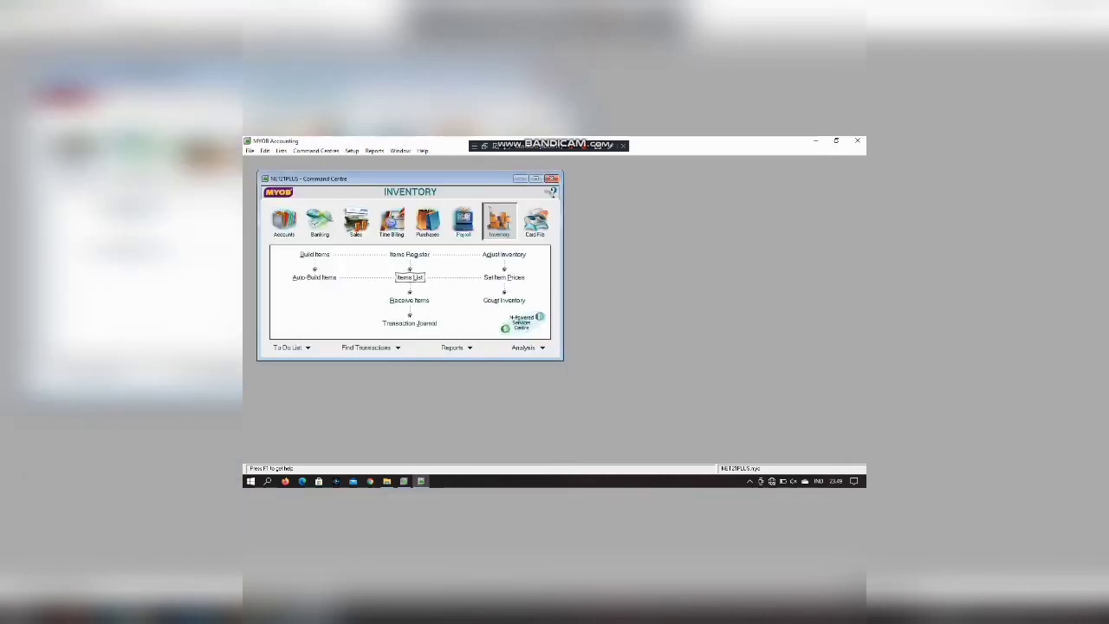
Open the C/WORKSHOP credit from the sales register's returns and credits for applying to a sale
click(355, 221)
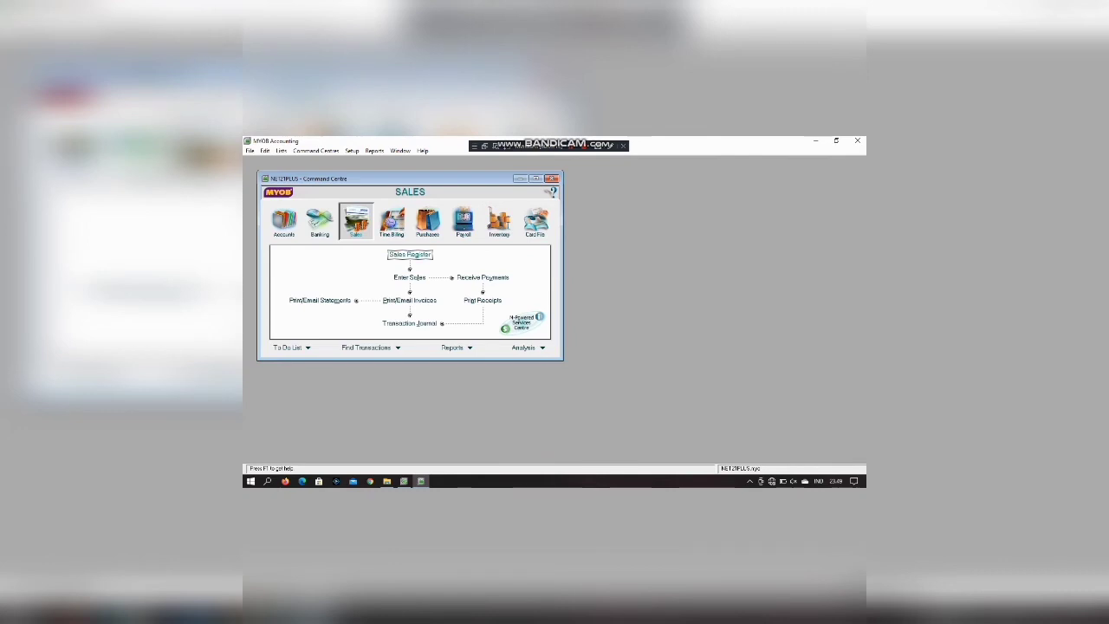
click(410, 255)
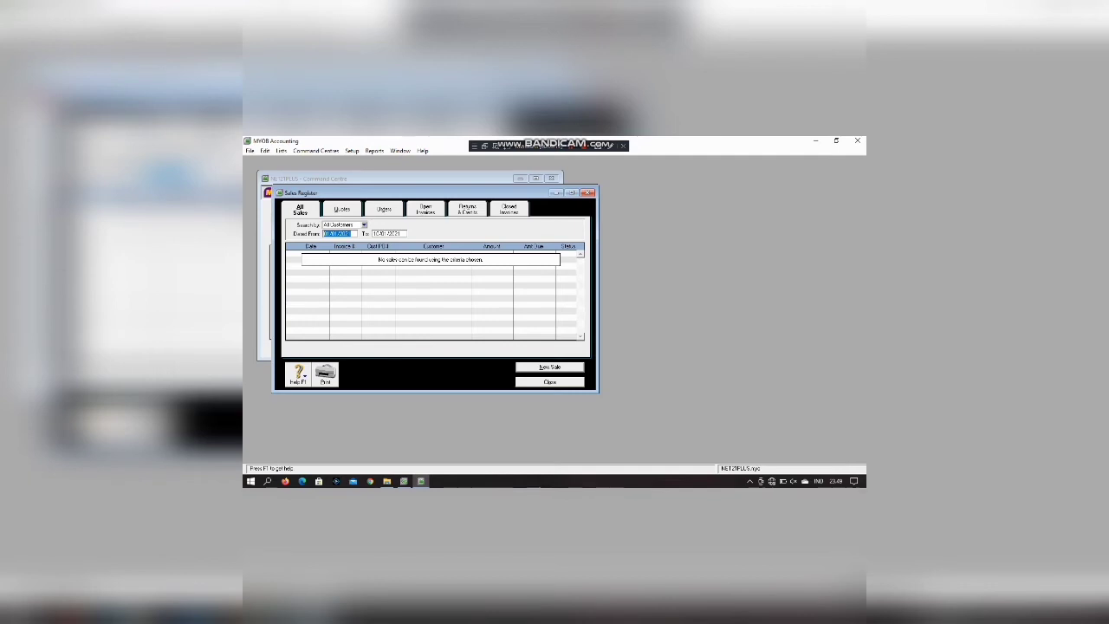
click(467, 209)
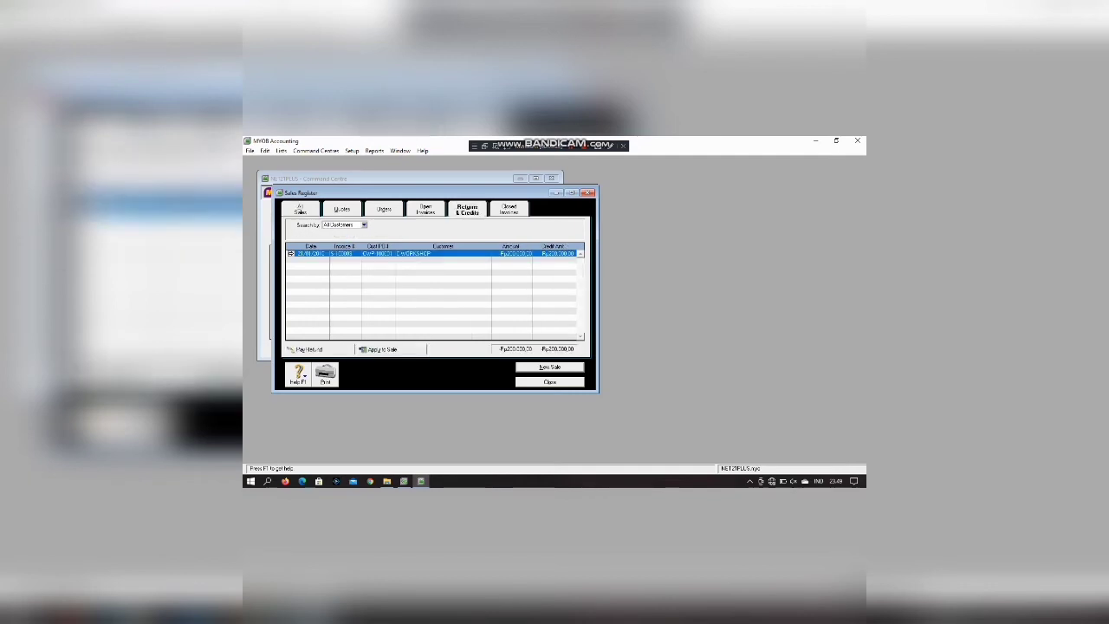
click(379, 349)
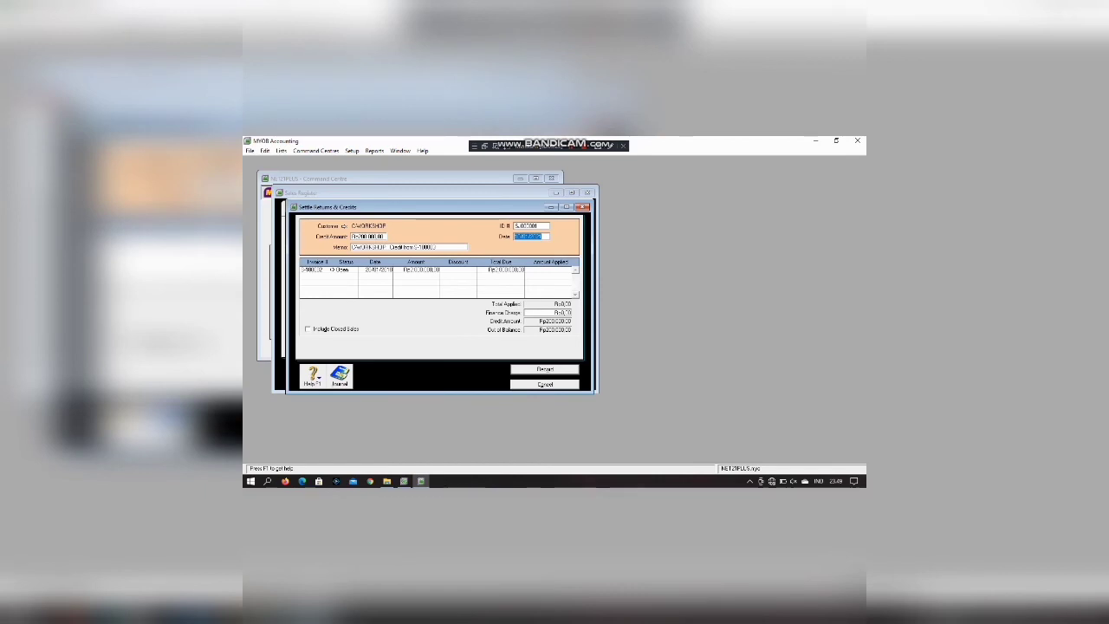
Set the credit settlement's ID to S-100003 and its date to 21/01/2010
key(shift+Tab)
text(S)
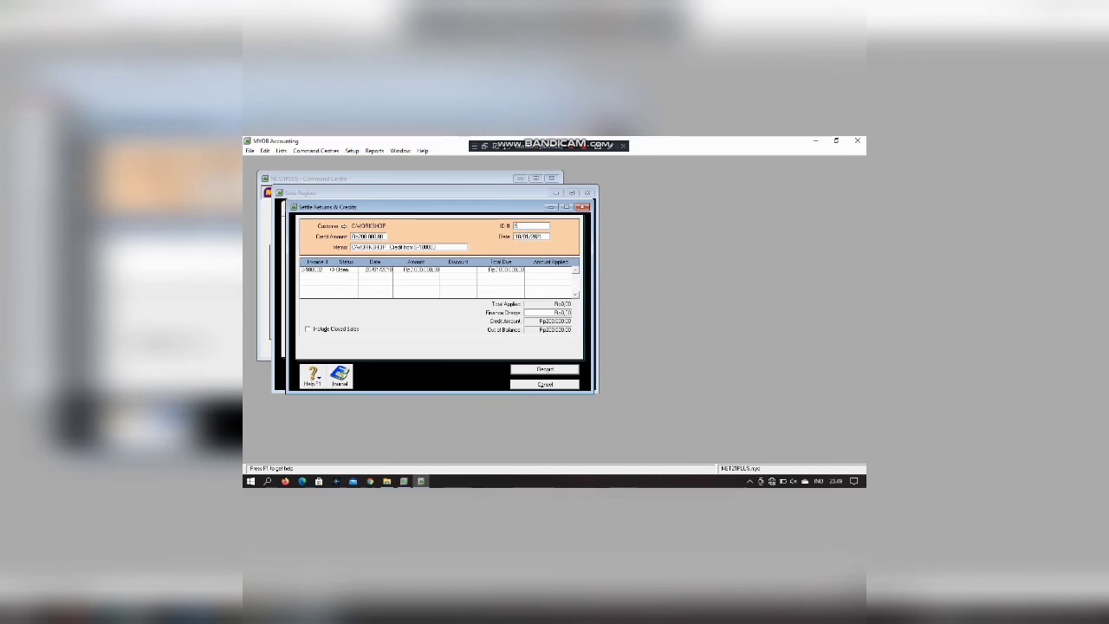
text(-10000)
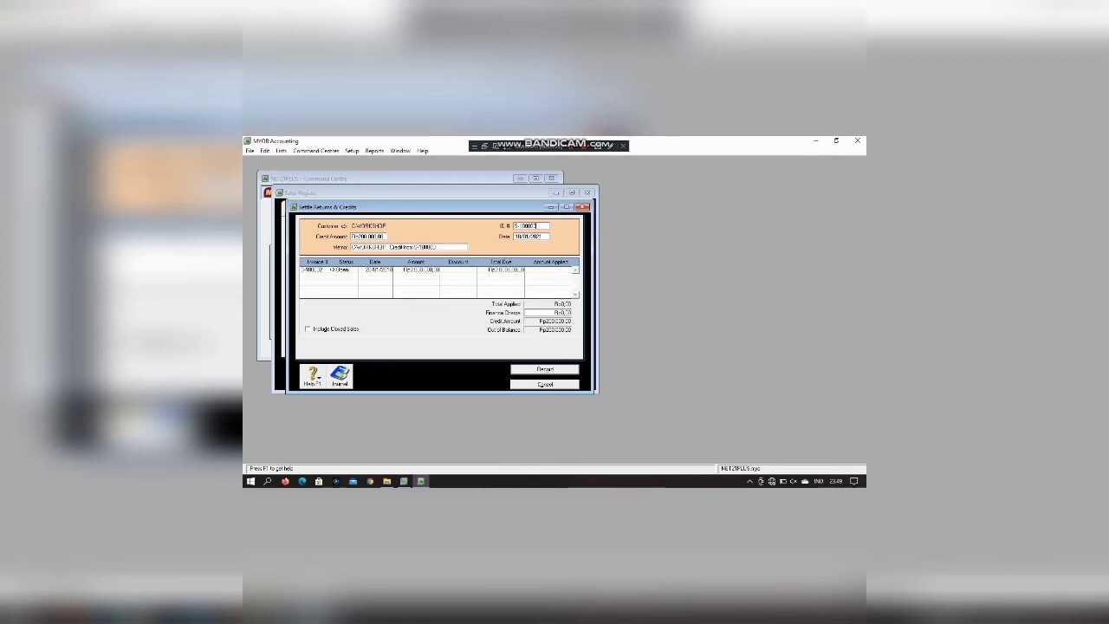
key(Tab)
text(3)
text(01)
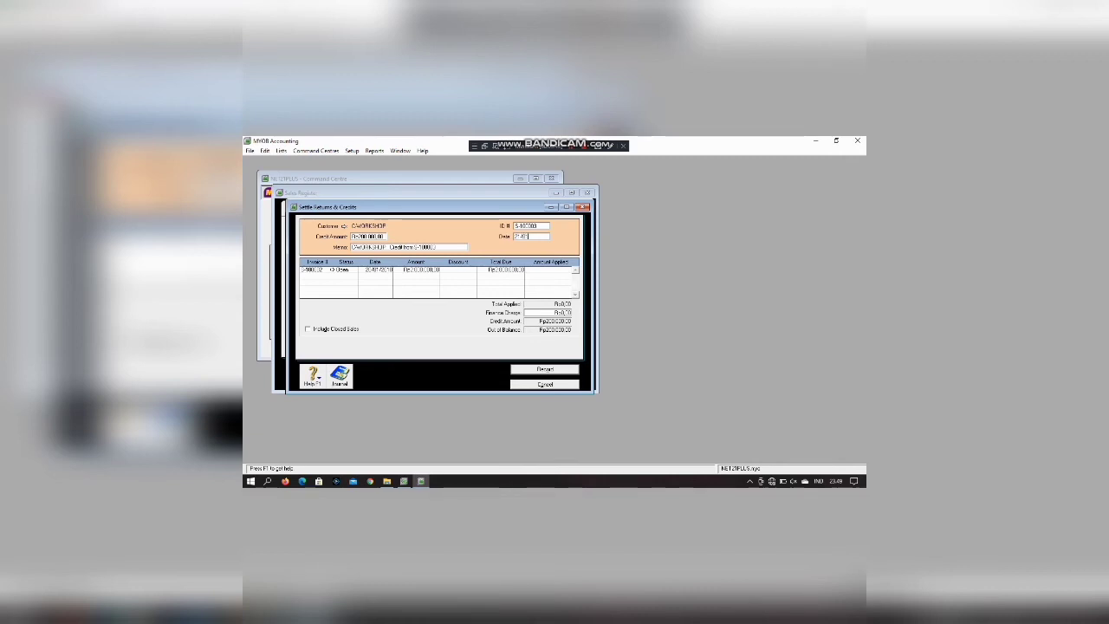
text(/2010)
Apply the Rp200.000 credit to C/WORKSHOP's open invoice of 20/01/2010 and record the settlement
click(551, 269)
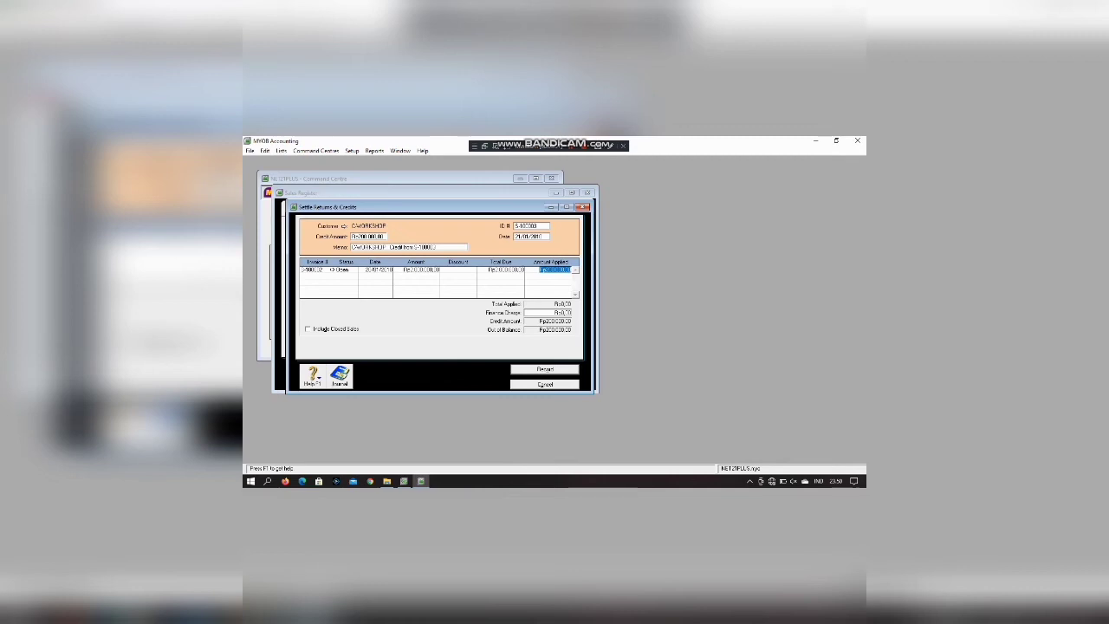
key(Tab)
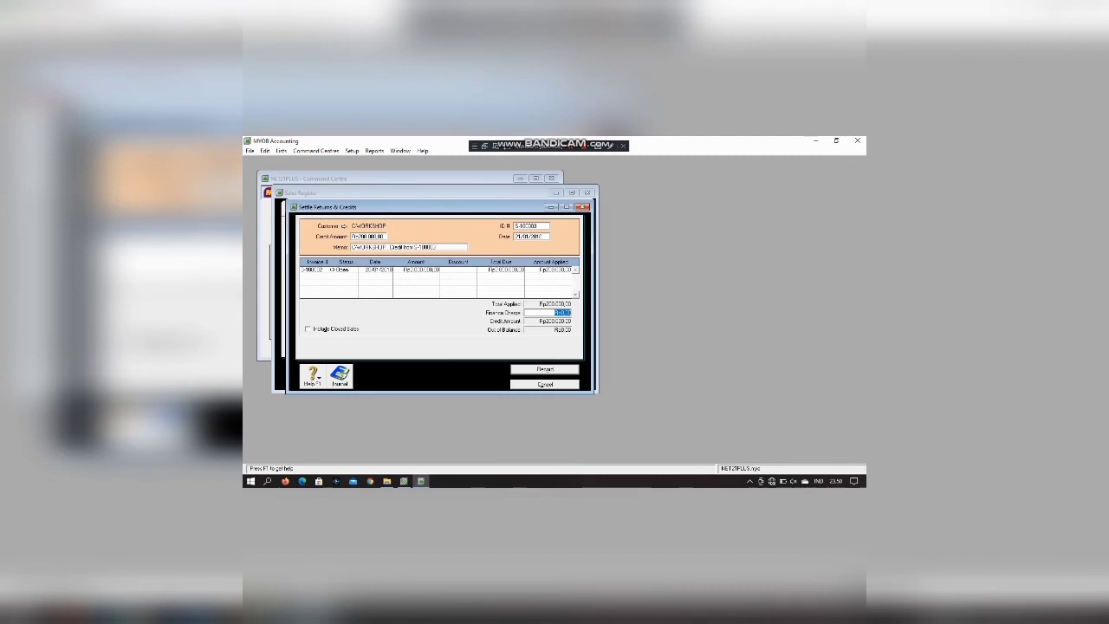
key(Return)
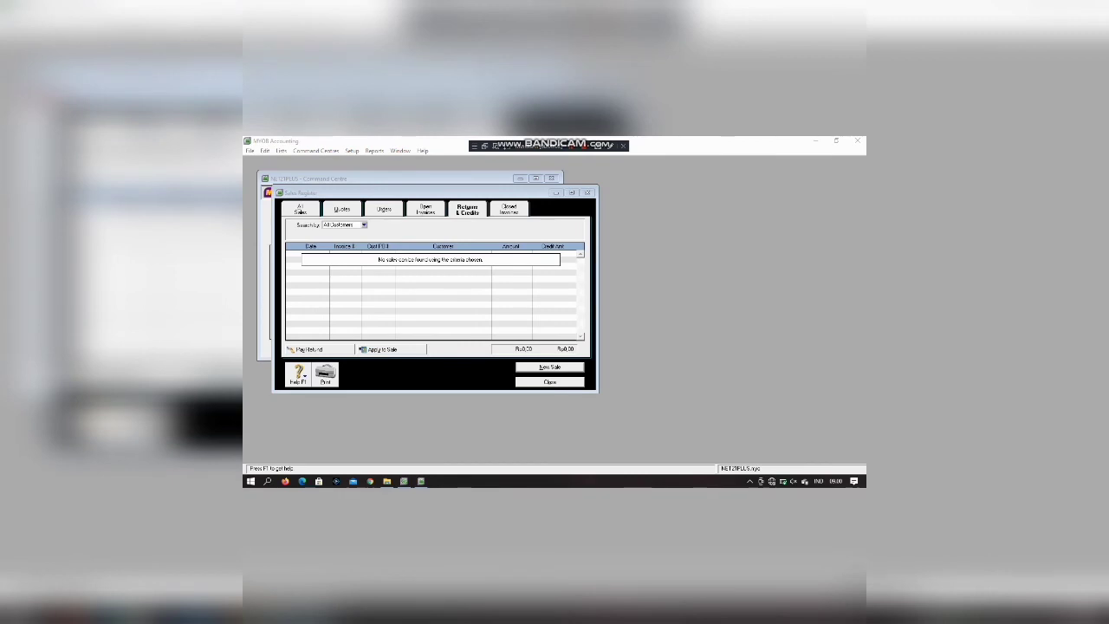
click(549, 382)
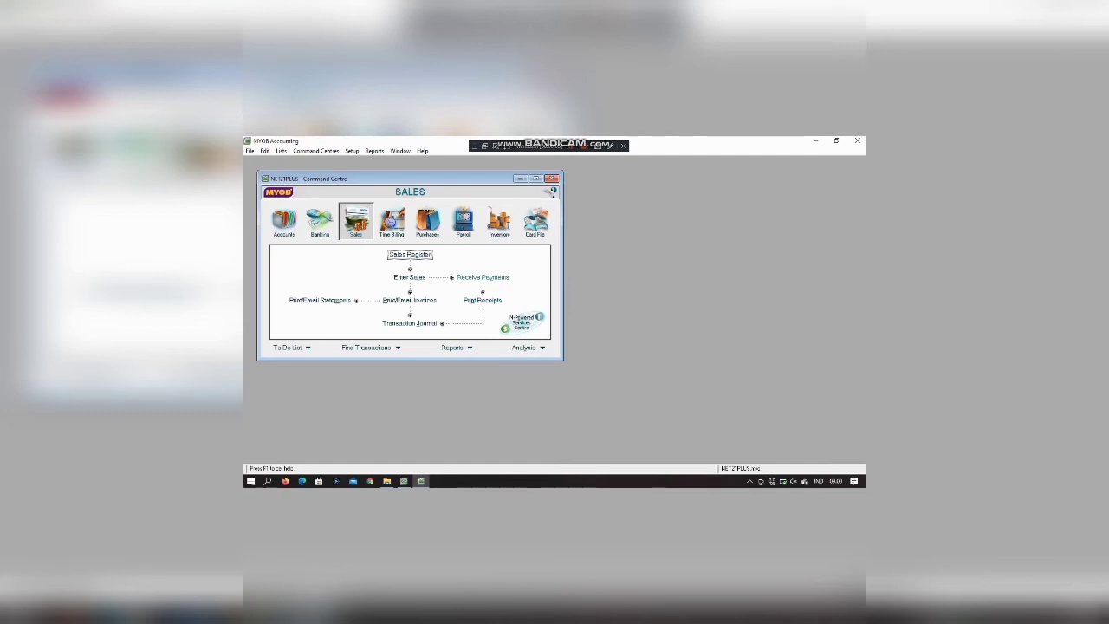
Start a received customer payment from C/WORKSHOP with an amount of Rp1.800.000
click(483, 277)
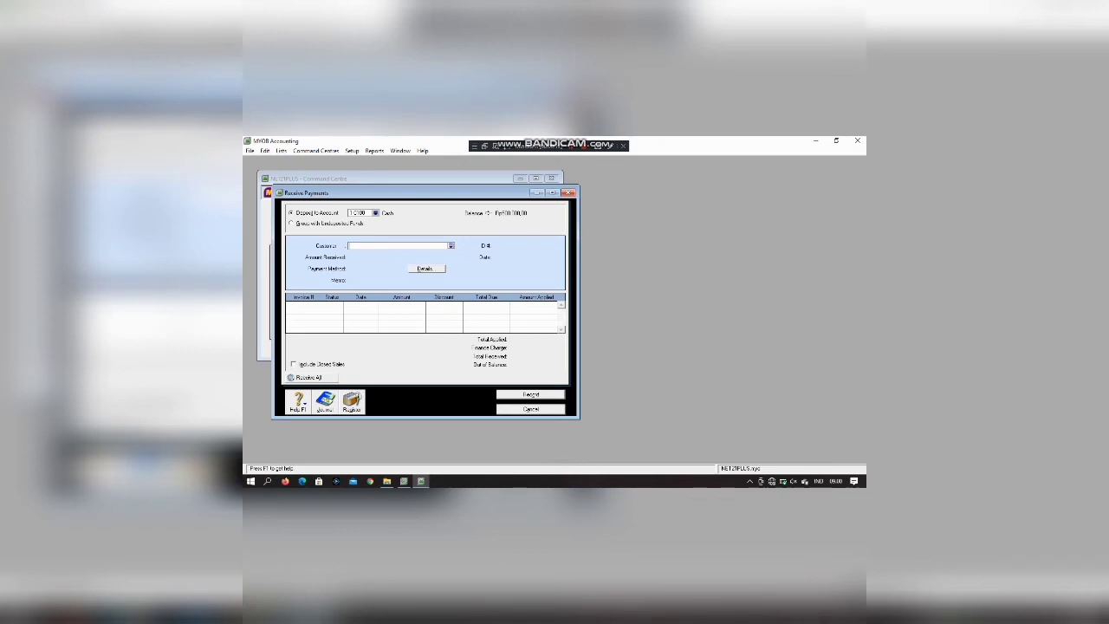
click(451, 246)
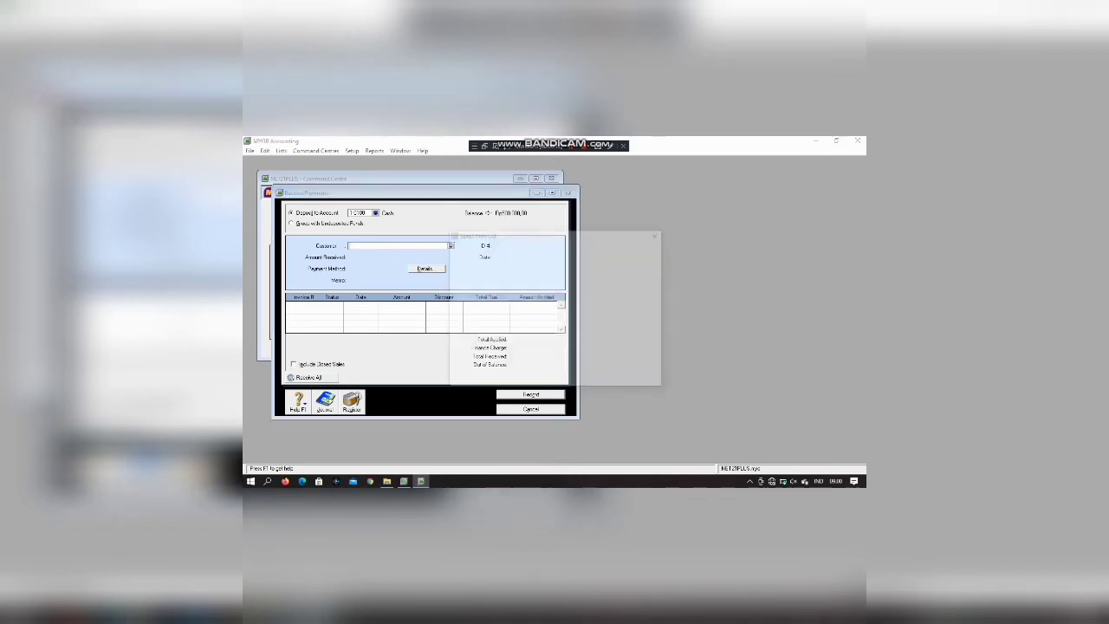
text(C/WORKSHOP)
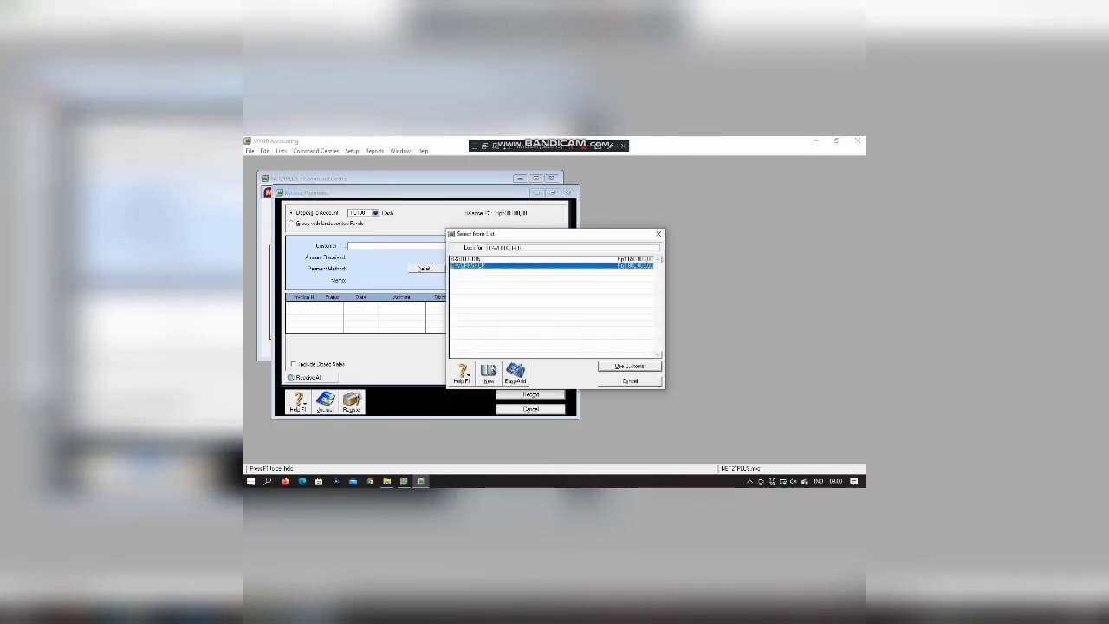
key(Return)
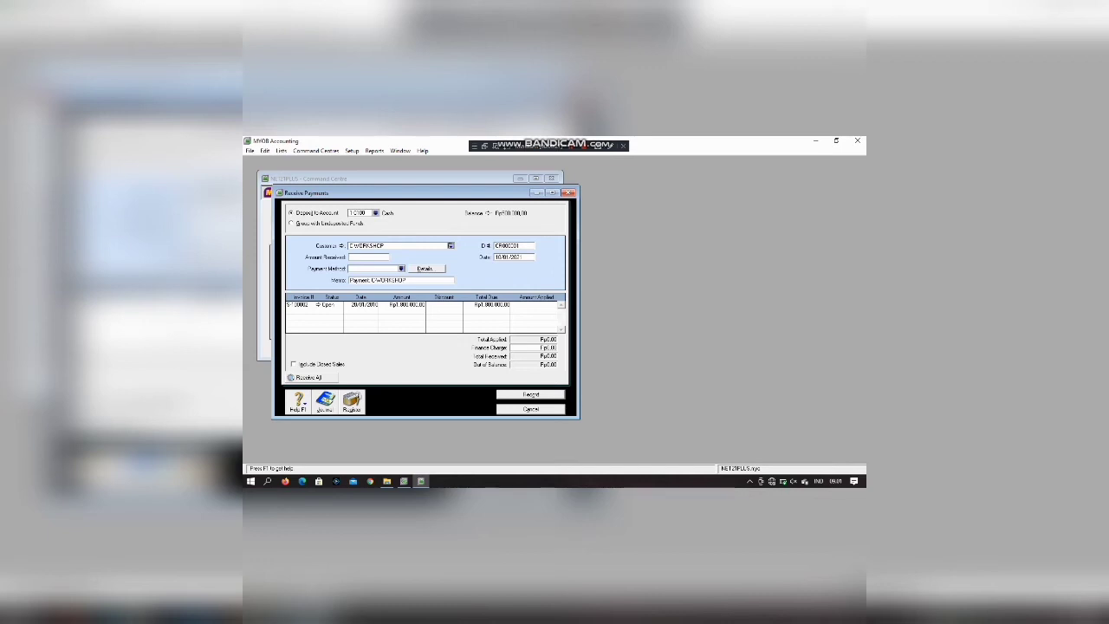
click(368, 256)
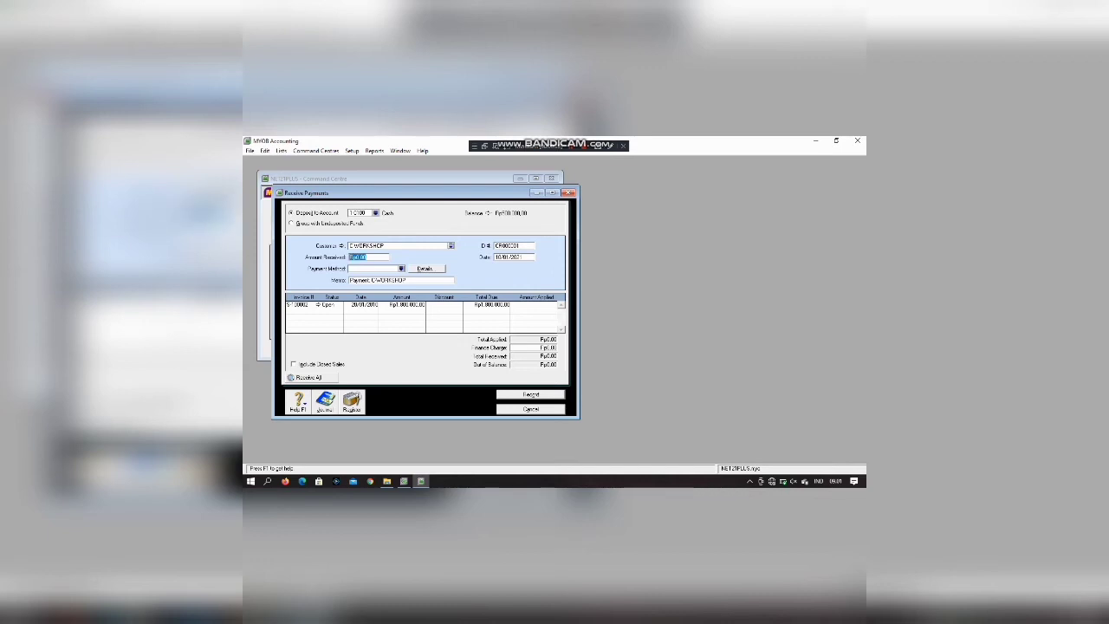
text(1)
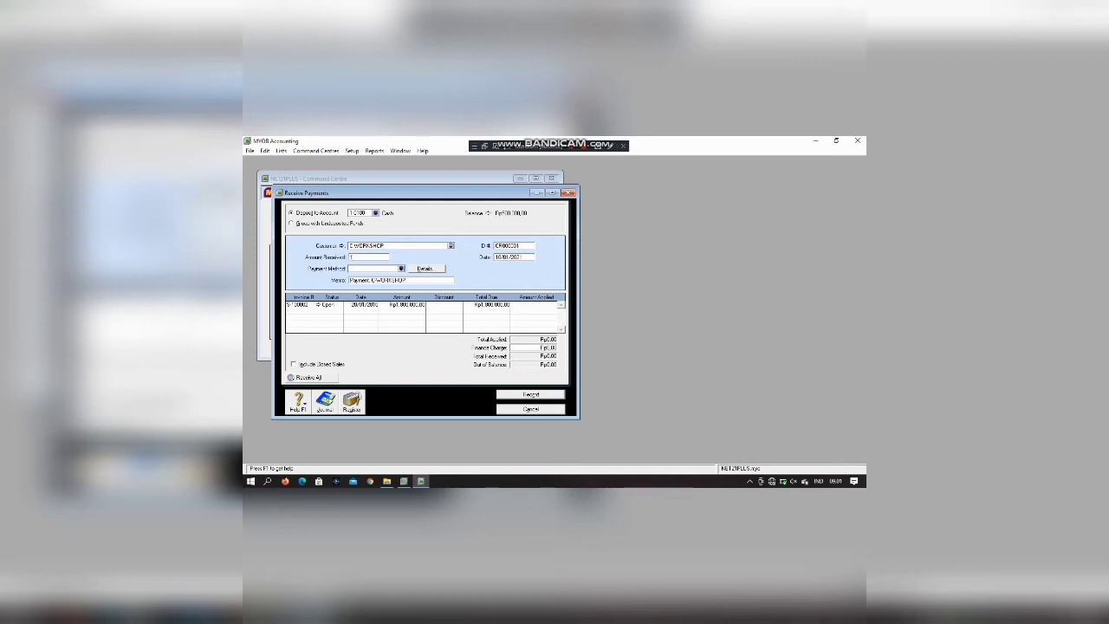
text(80000)
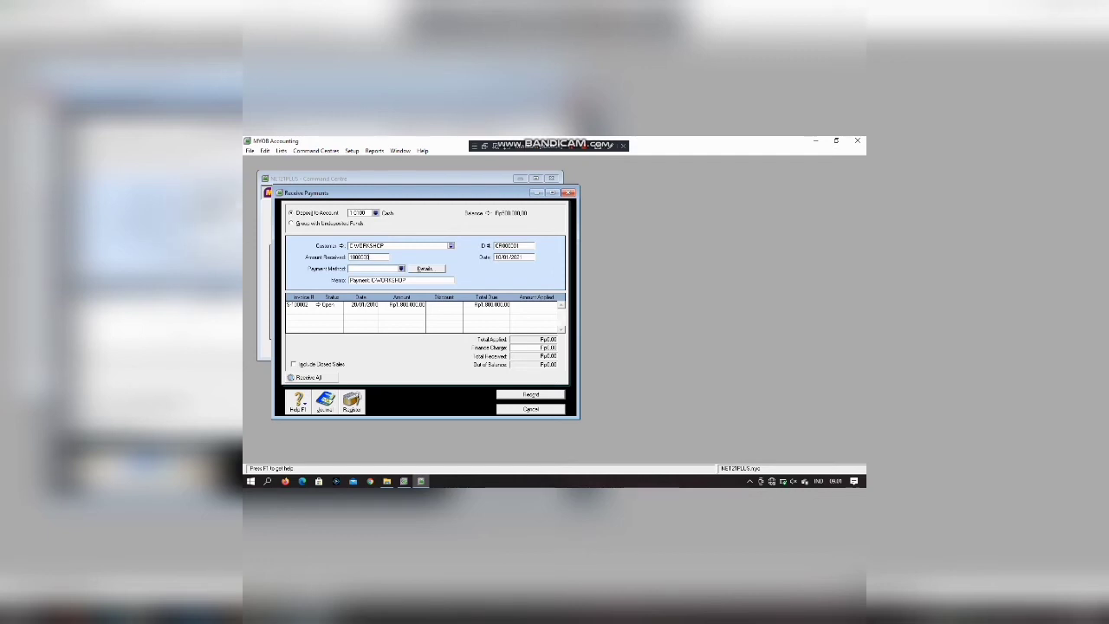
key(Tab)
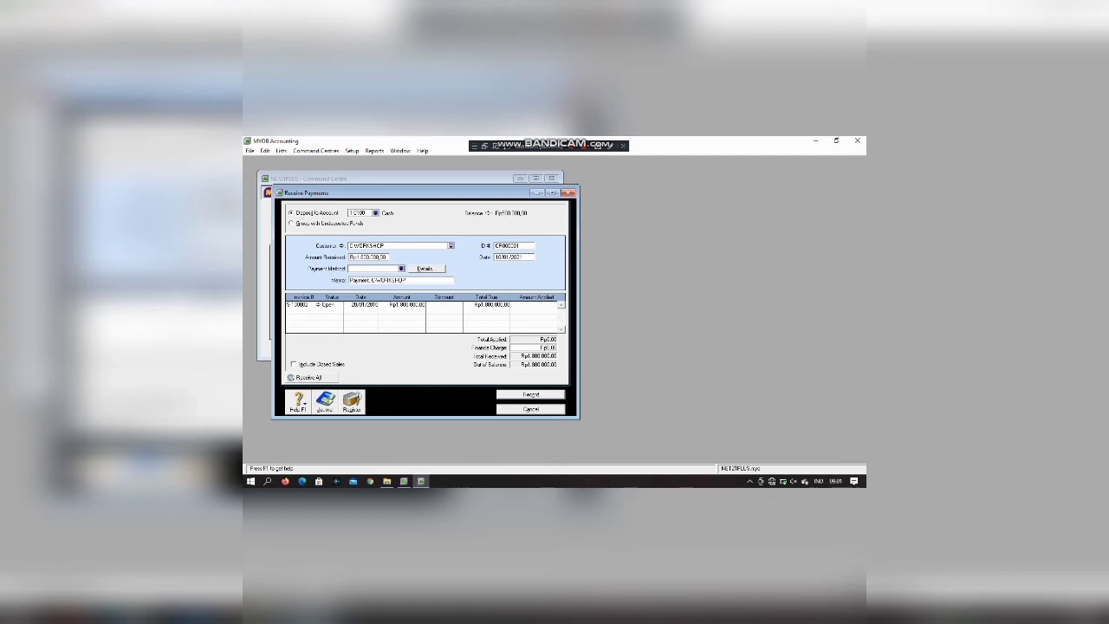
Set the received payment's ID to R-100001 and its date to 21/01/2010
click(513, 246)
text(R)
text(0)
key(Tab)
text(2)
text(1/)
text(1)
text(1/2)
text(01)
text(0)
Apply Rp1.800.000 to C/WORKSHOP's open invoice and record the received payment
key(Tab)
key(Tab)
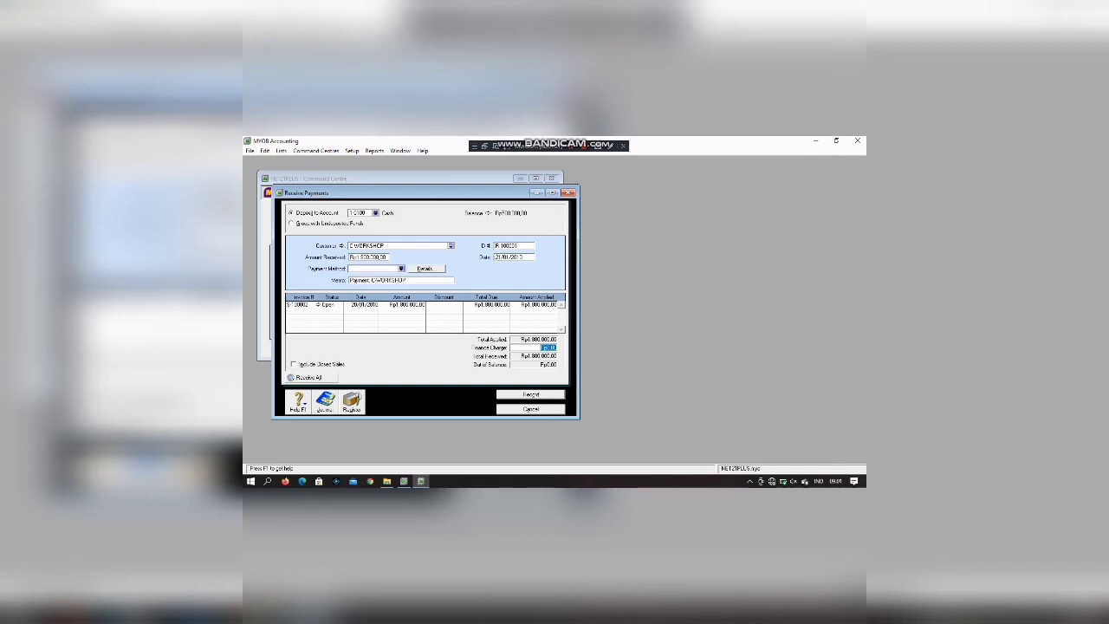
key(Return)
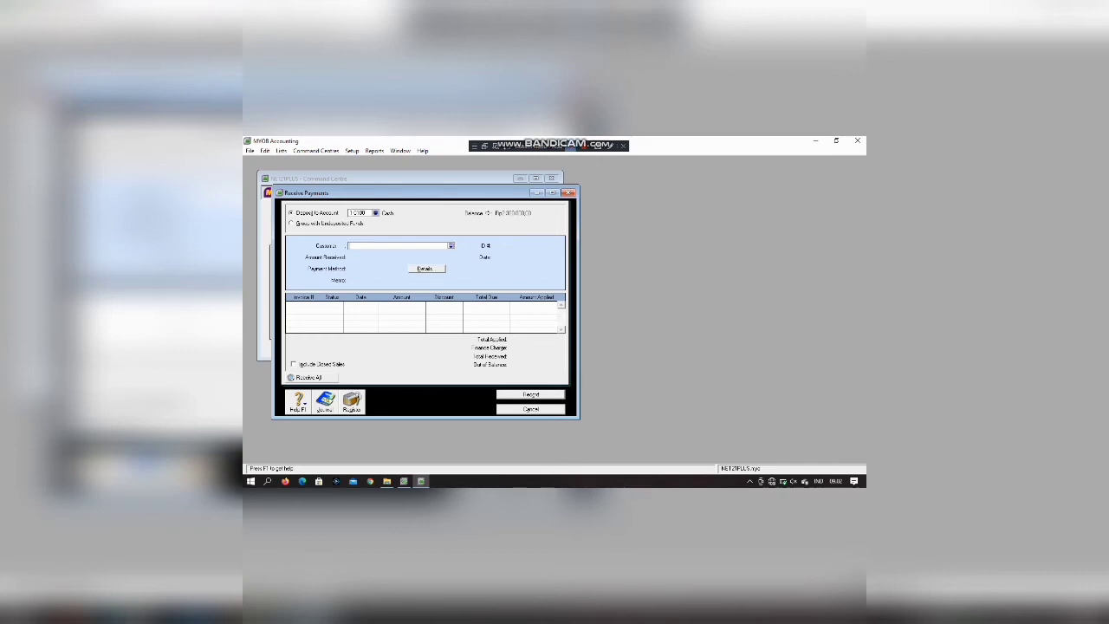
click(570, 146)
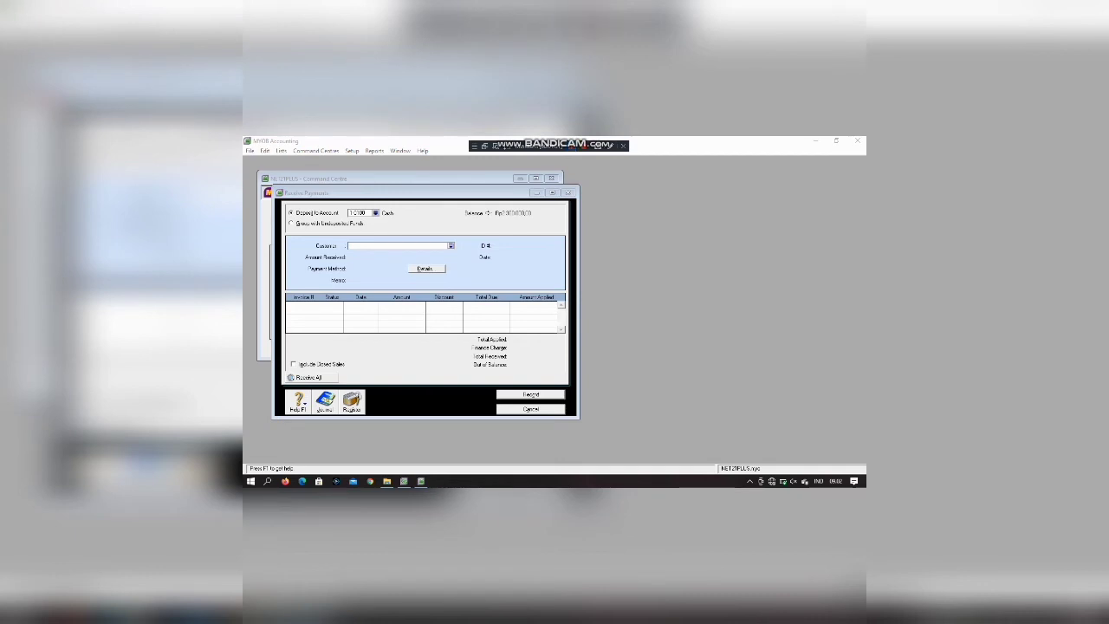
click(567, 192)
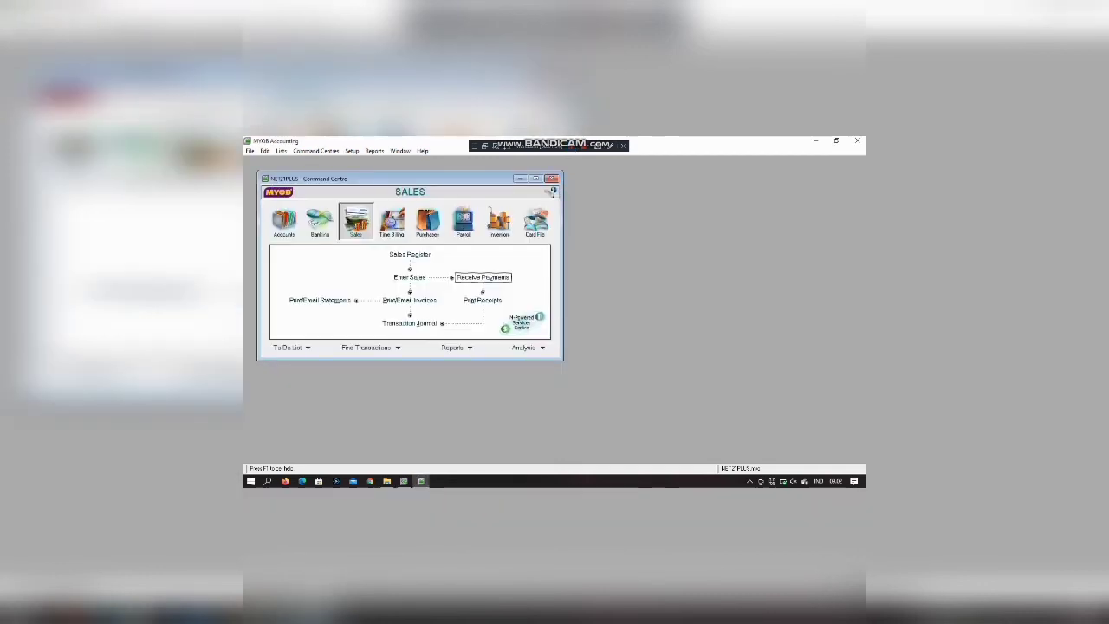
Start a Spend Money entry from the Cash account with cheque number D-100002 and date 22/01/2010
click(317, 222)
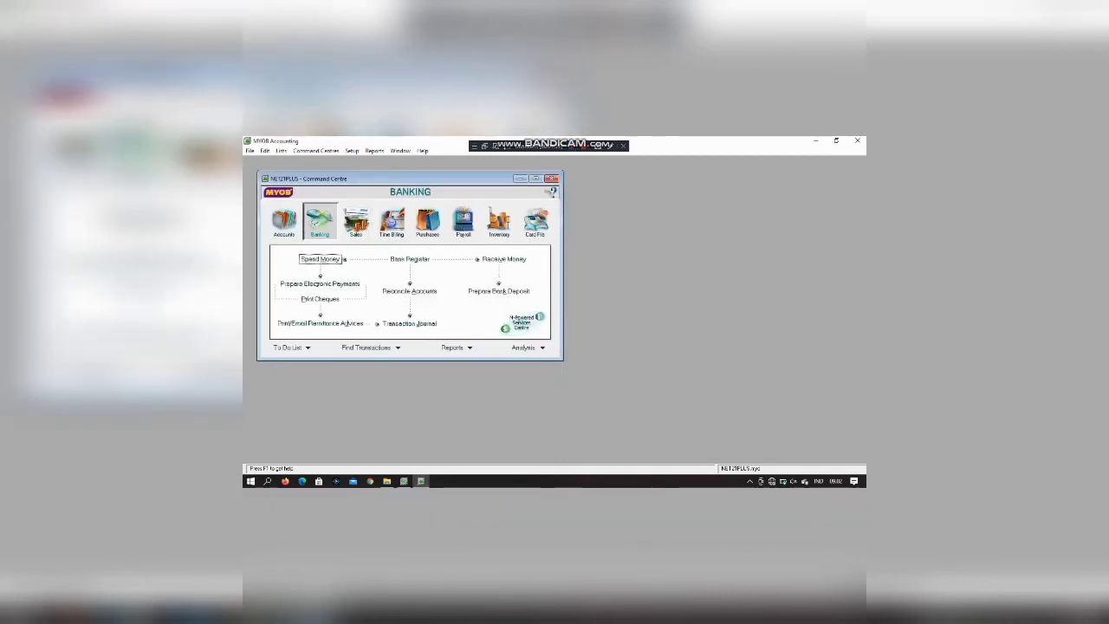
click(320, 260)
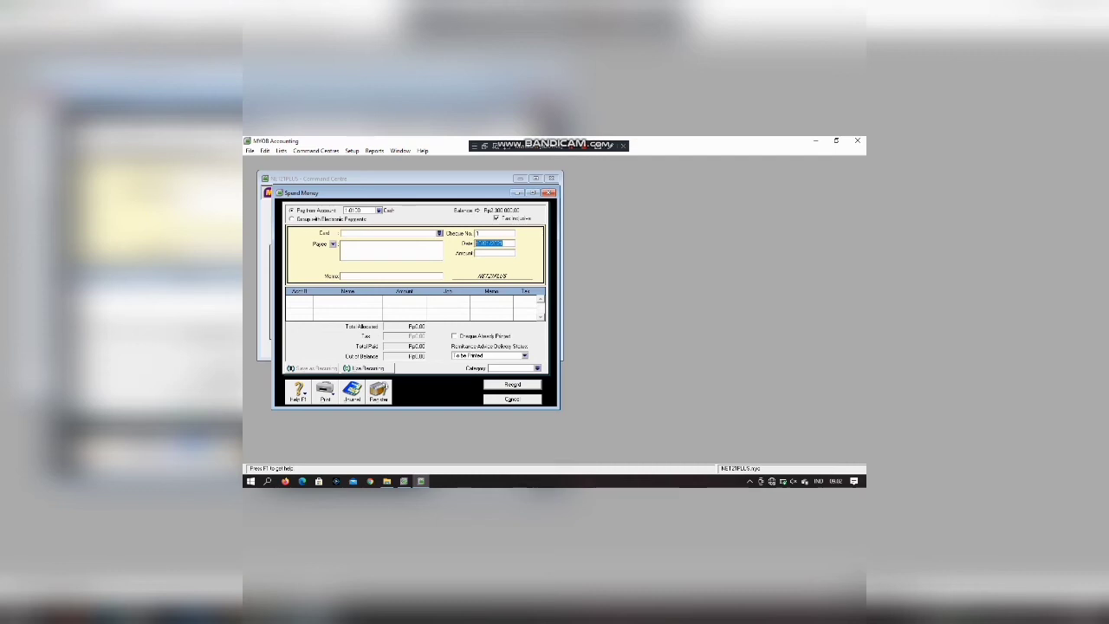
key(shift+Tab)
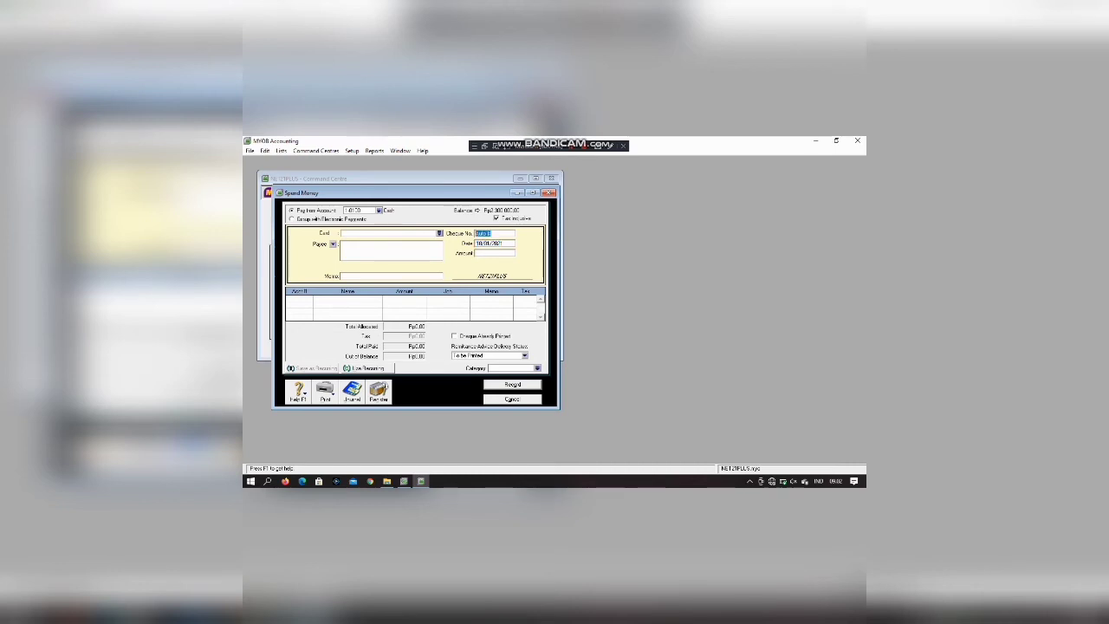
text(0-10.002)
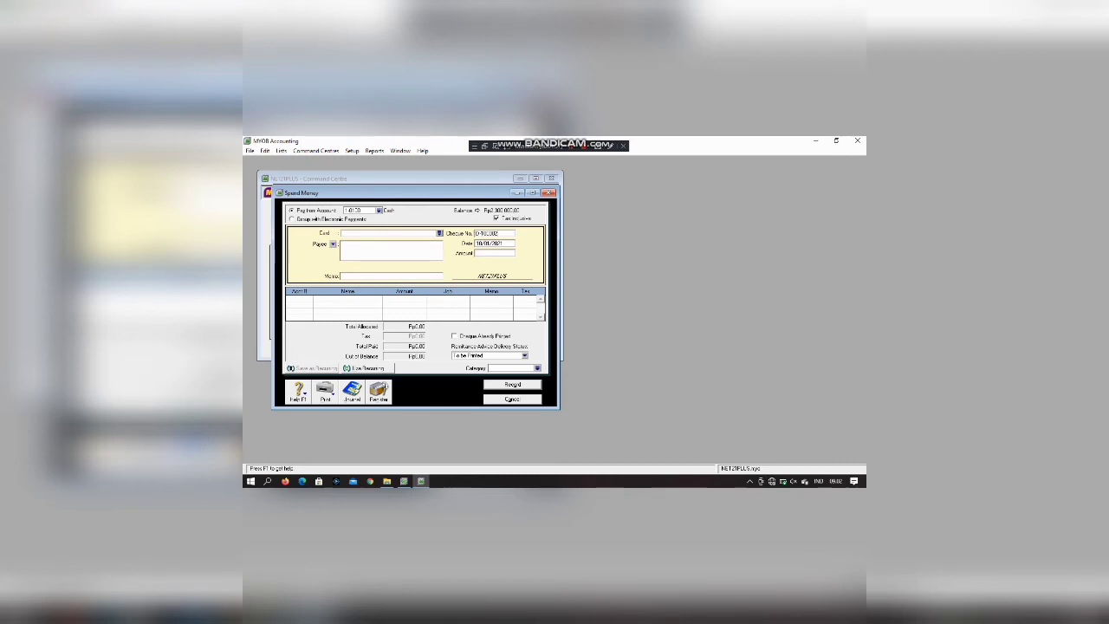
key(Tab)
text(23)
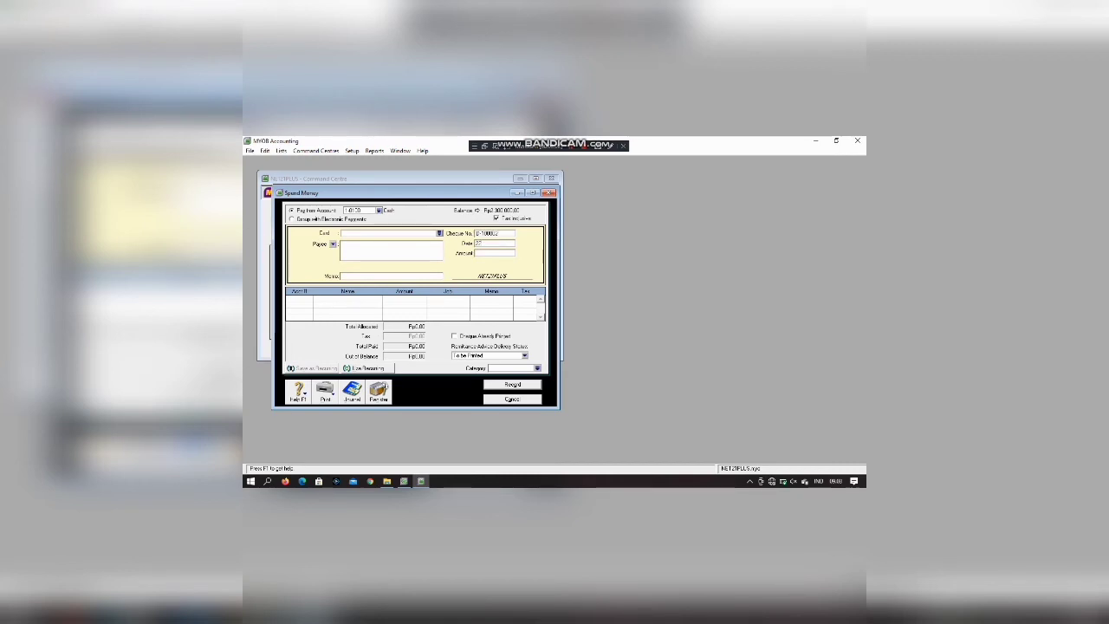
text(/01/2010)
key(Tab)
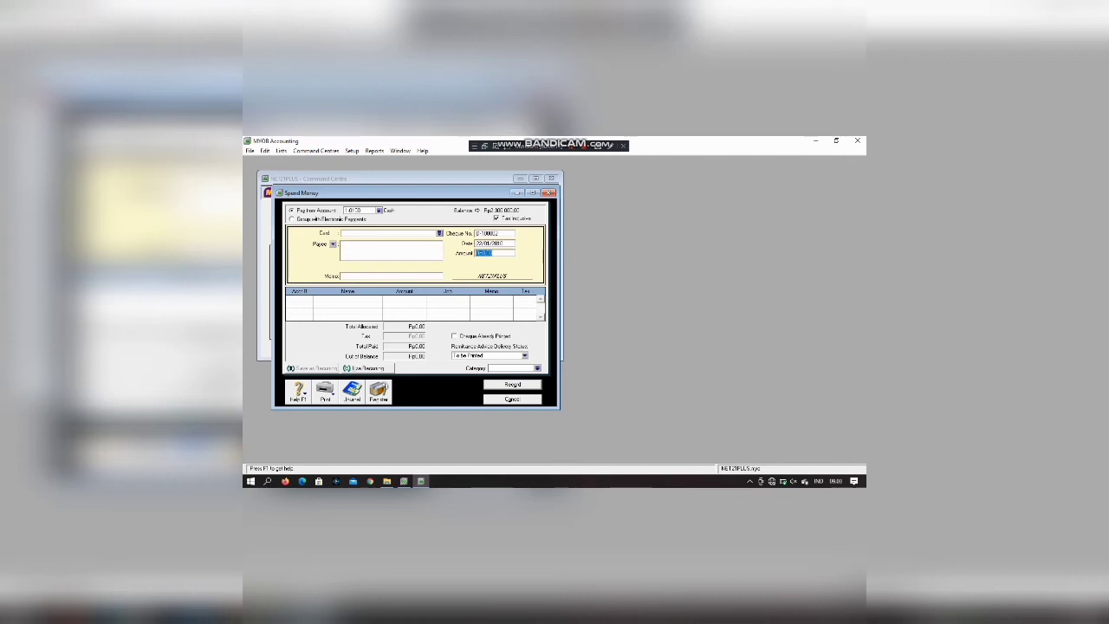
Set the payment amount to Rp1.100.000 and enter the memo CREDIT CARD PAYMENT & BANK CHARGE
text(1)
text(1.)
text(0)
key(Tab)
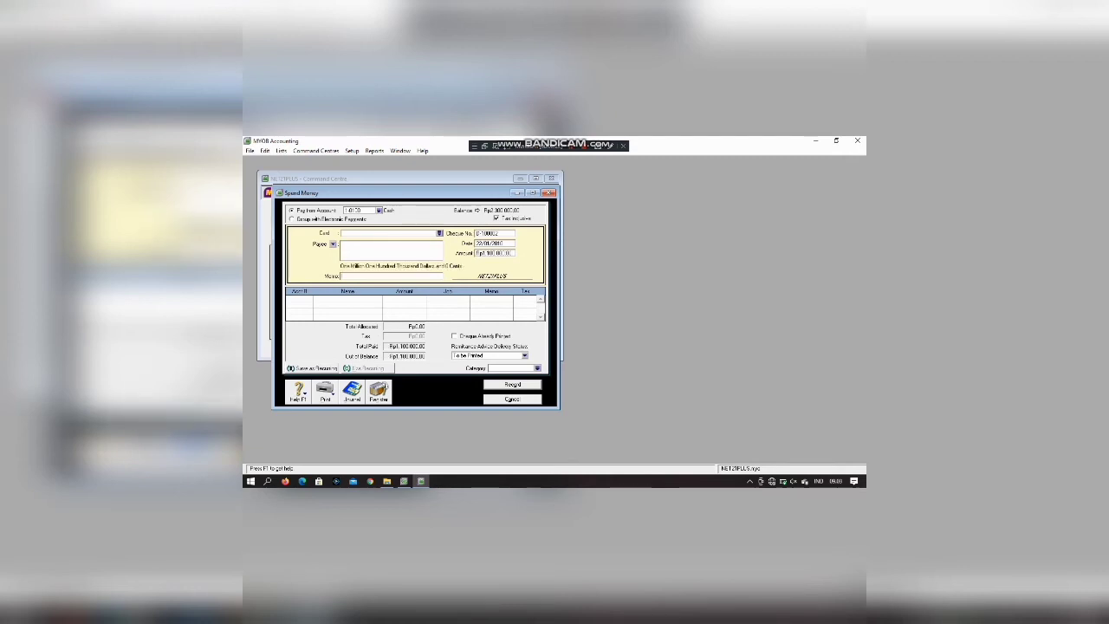
text(CFEDIT)
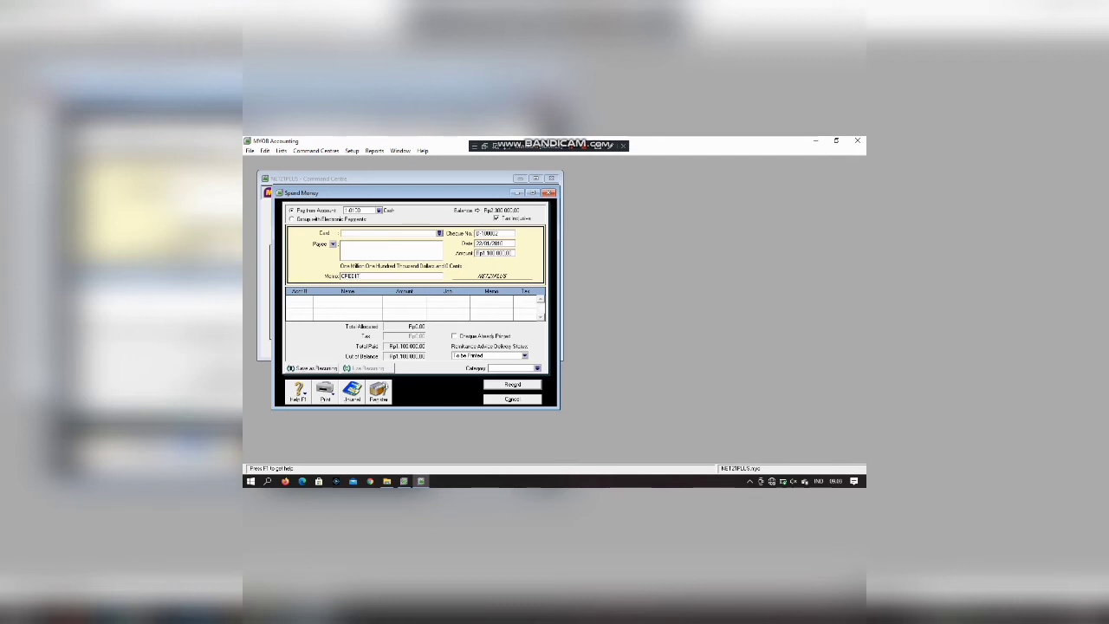
text( CARD)
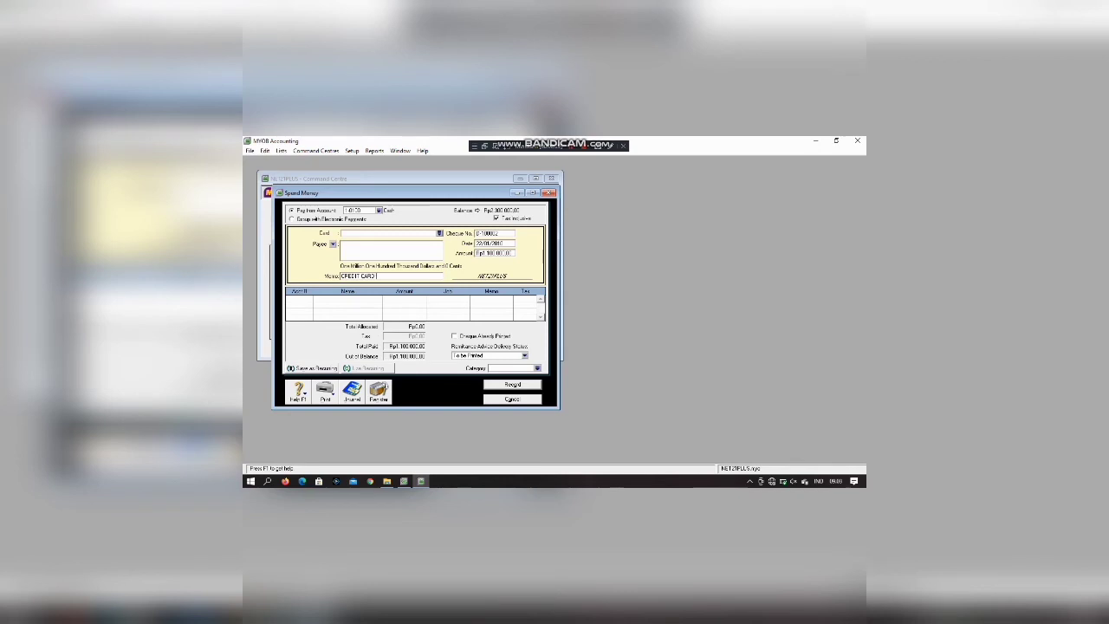
text(PAYMENT 3)
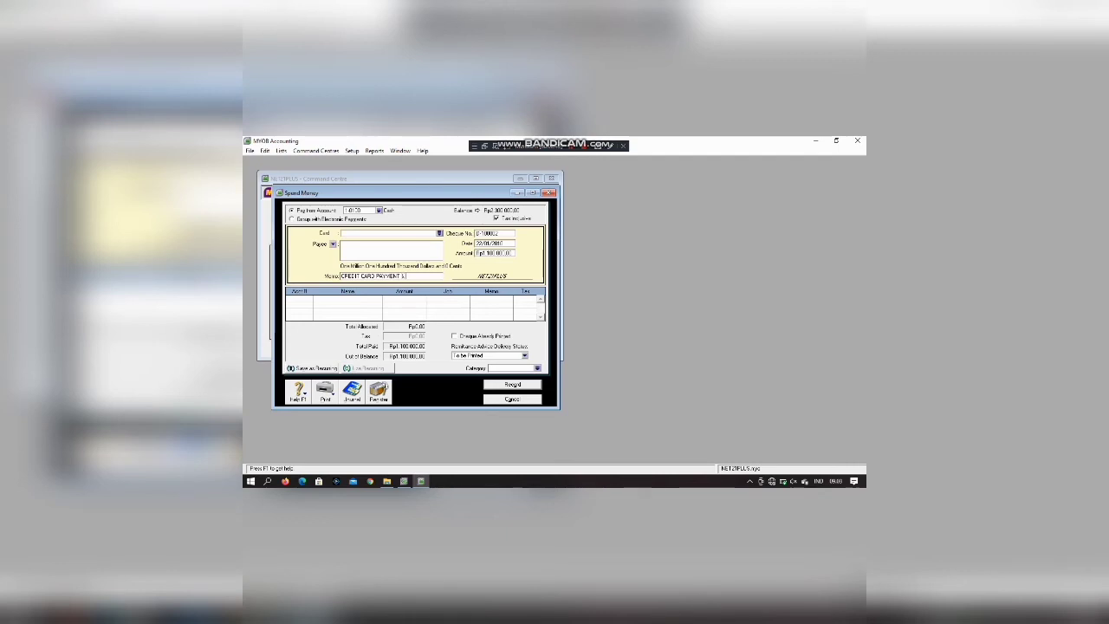
text(BANK CHA)
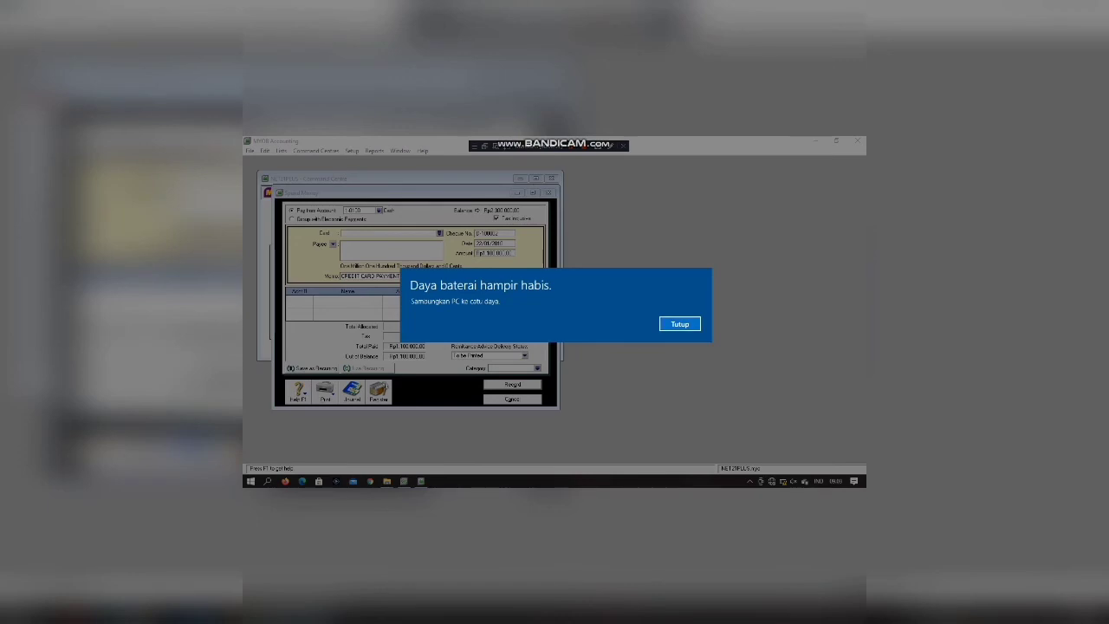
key(Return)
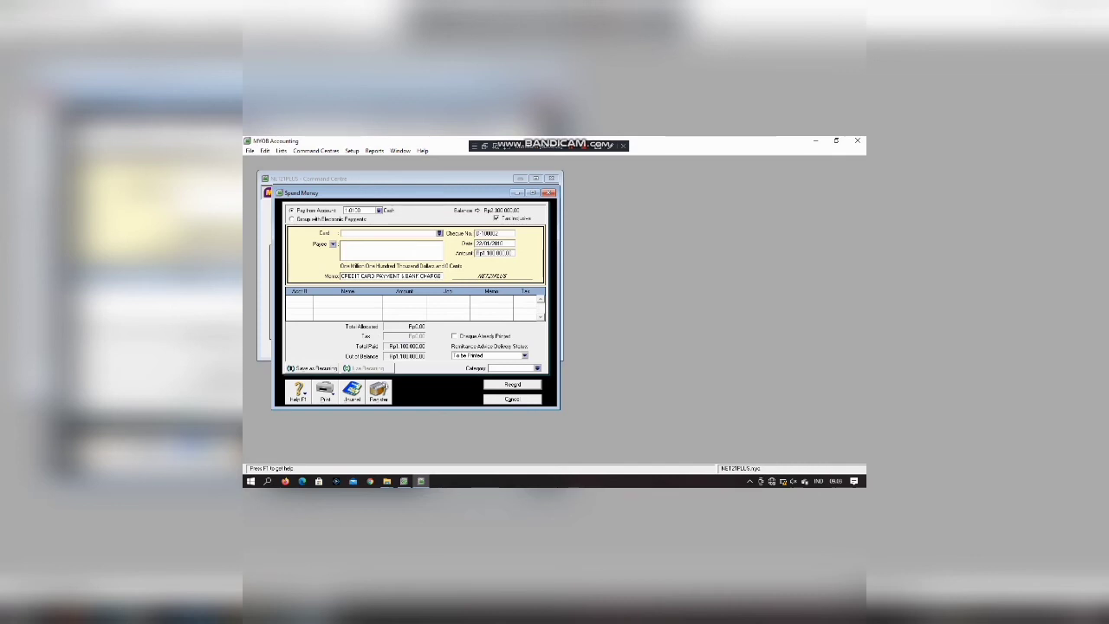
click(570, 147)
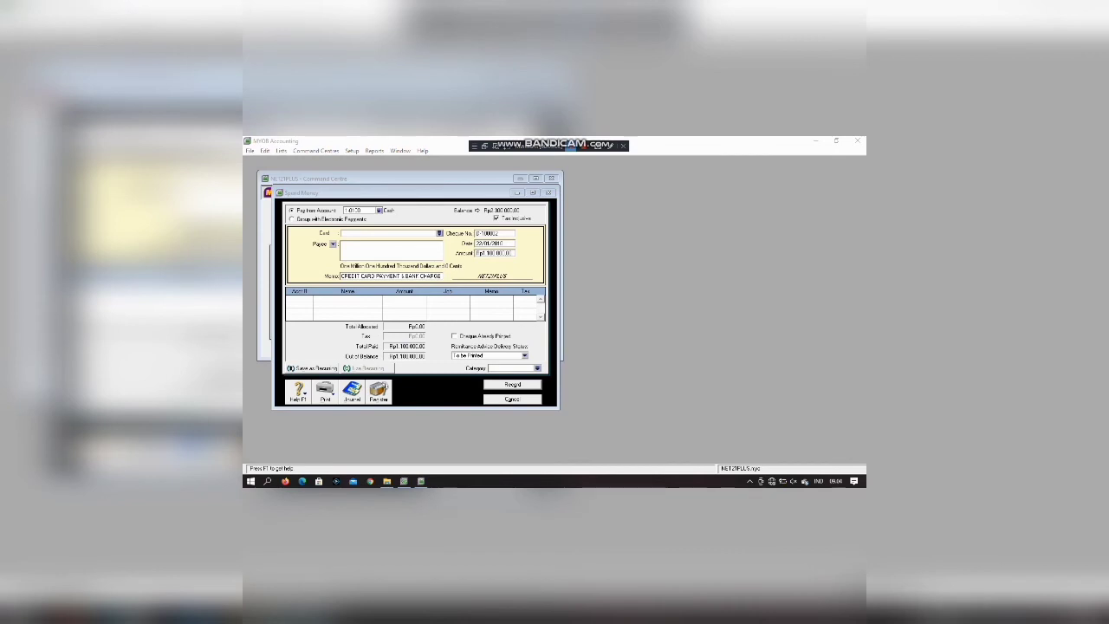
Add allocation lines to the payment for Credit Card account 2-0100 and Bank Charges account 6-2000
click(309, 297)
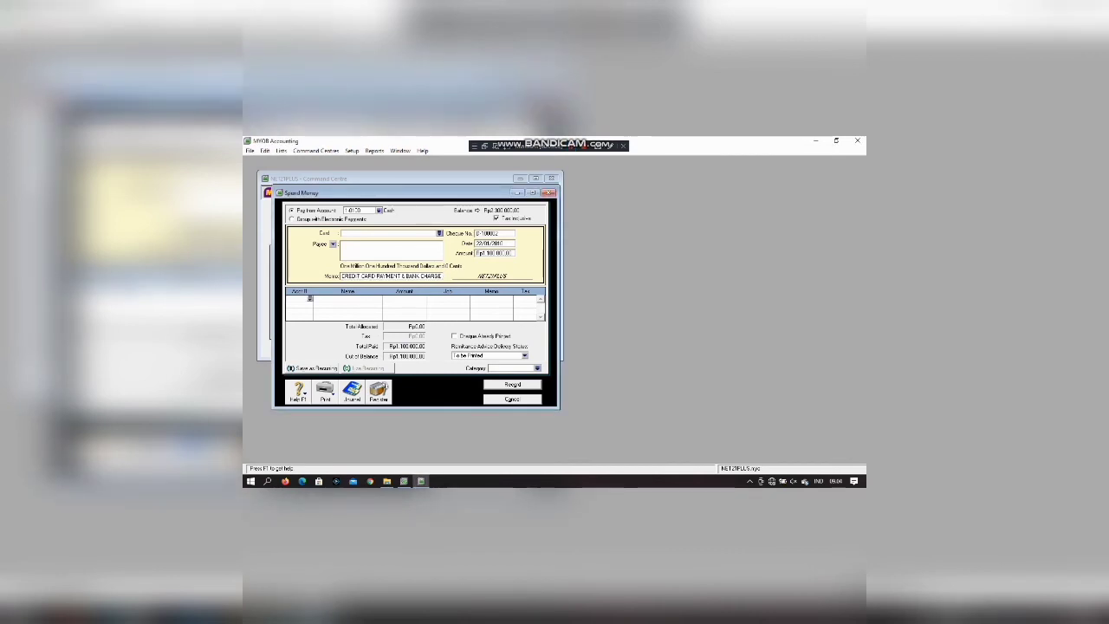
text(2-0100)
key(Return)
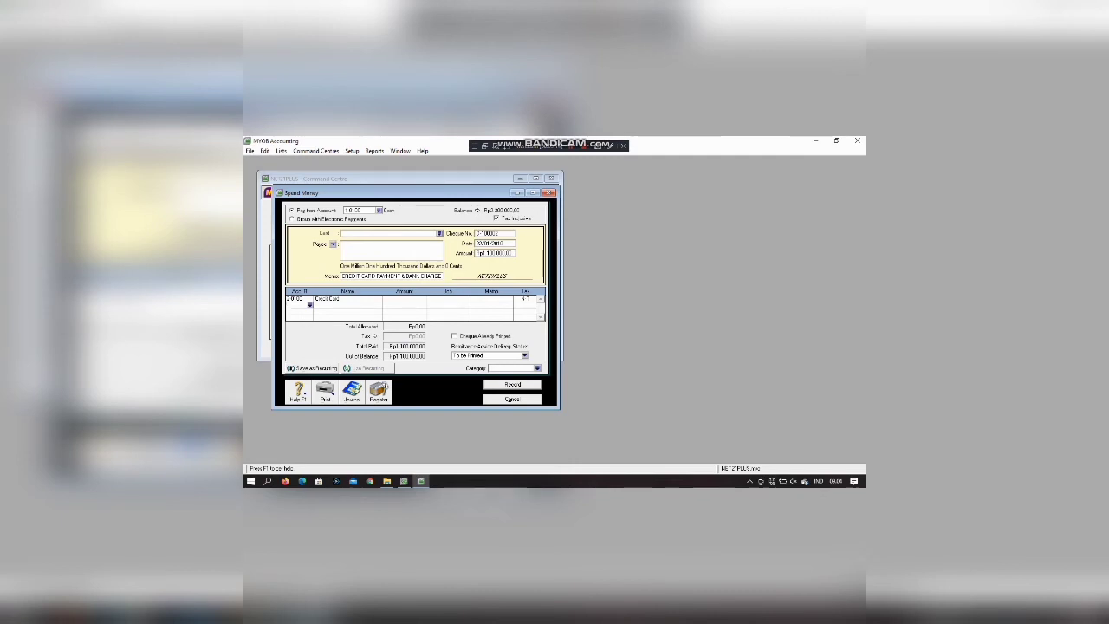
click(405, 299)
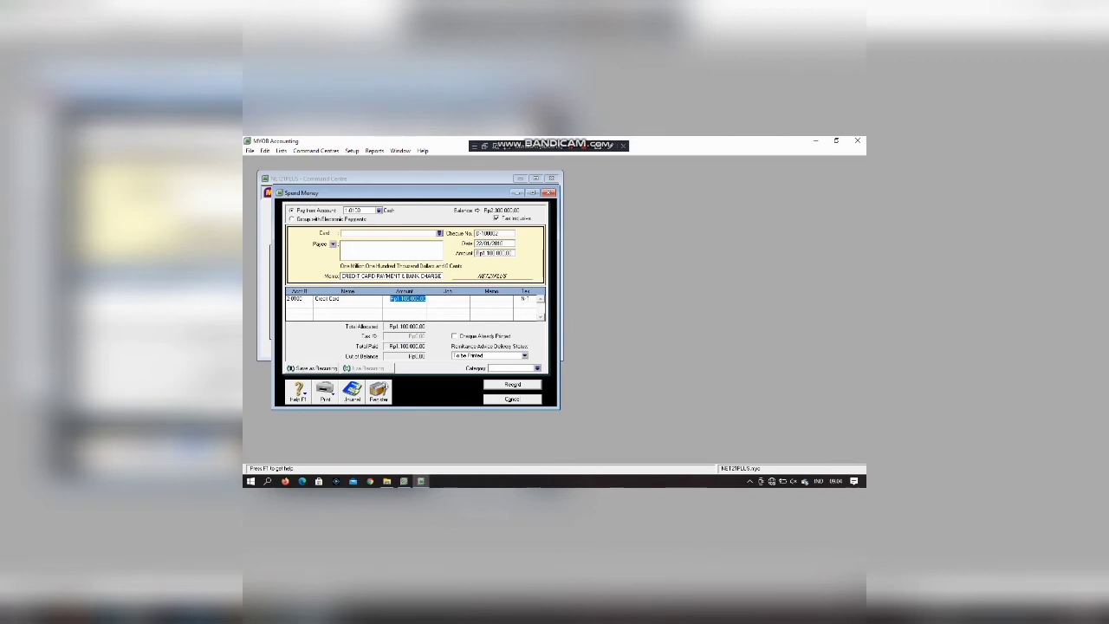
click(298, 304)
text(2000)
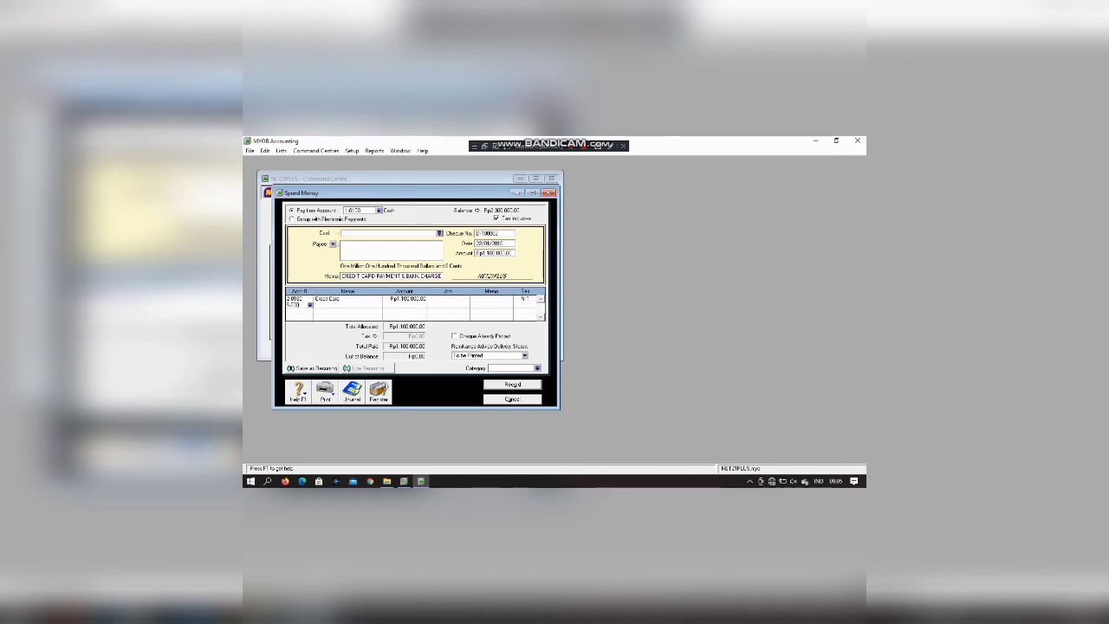
key(Tab)
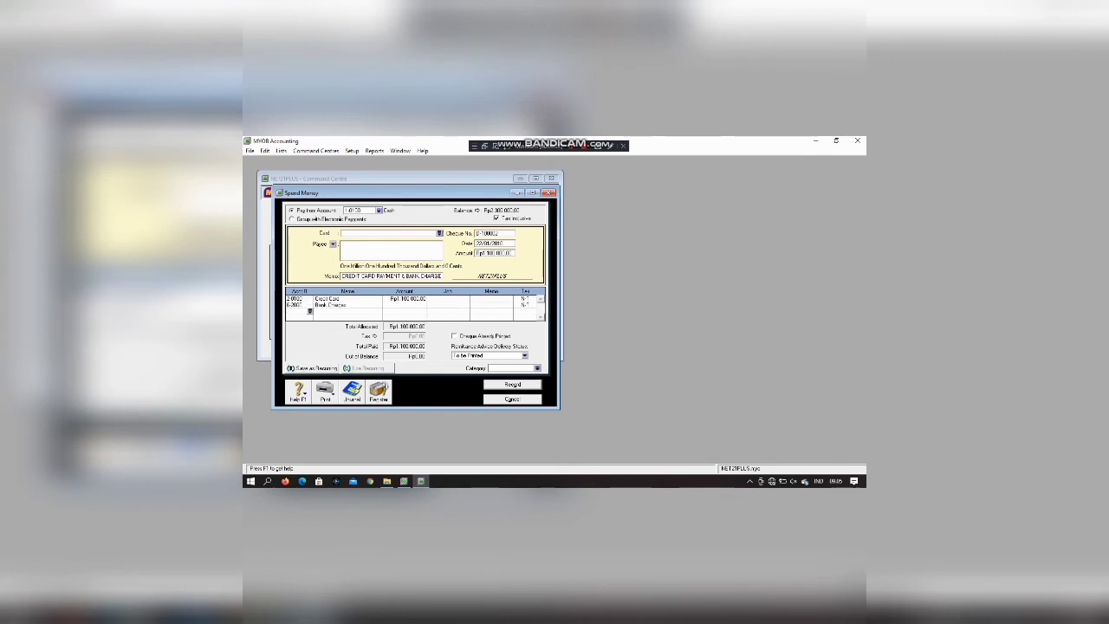
key(Tab)
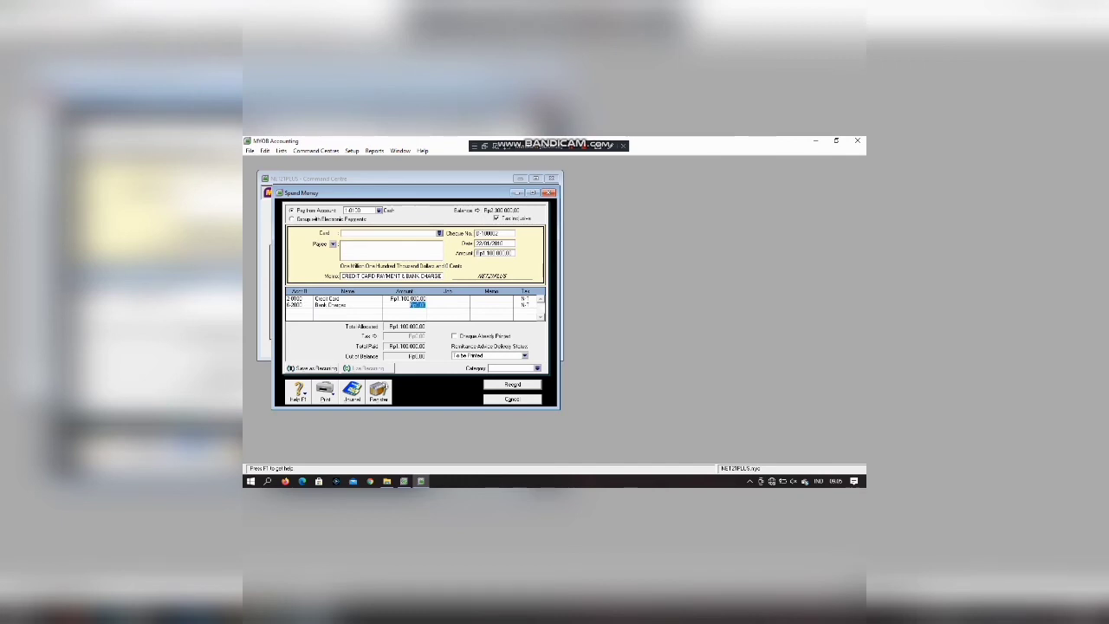
Allocate Rp1.000.000 to the Credit Card line and Rp100.000 to the Bank Charges line
key(Up)
text(1.000.000)
key(Return)
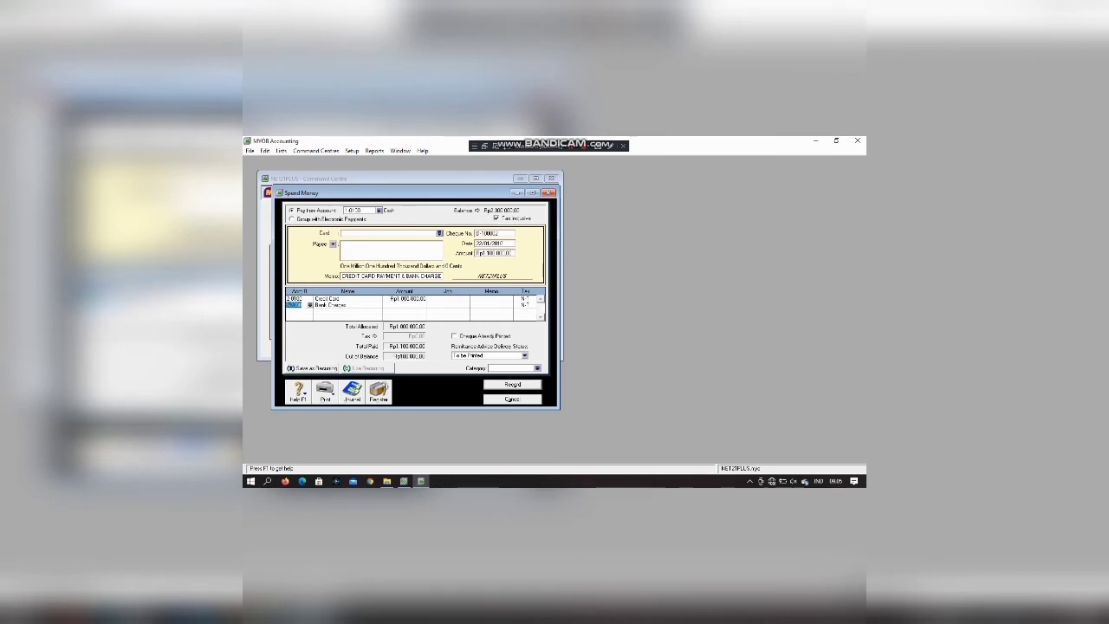
key(Return)
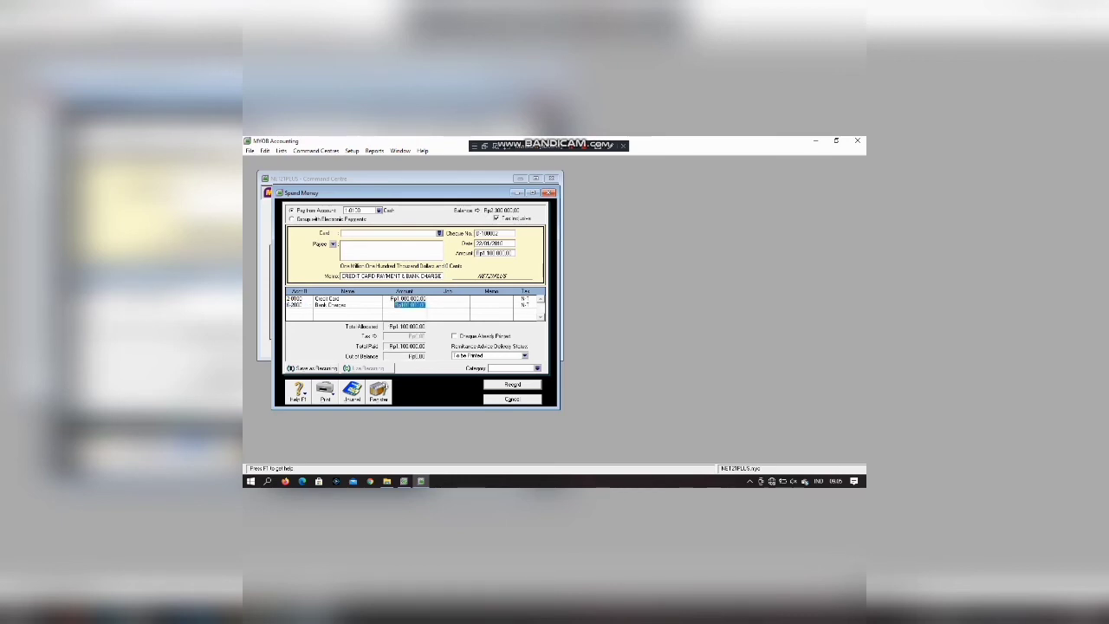
key(Return)
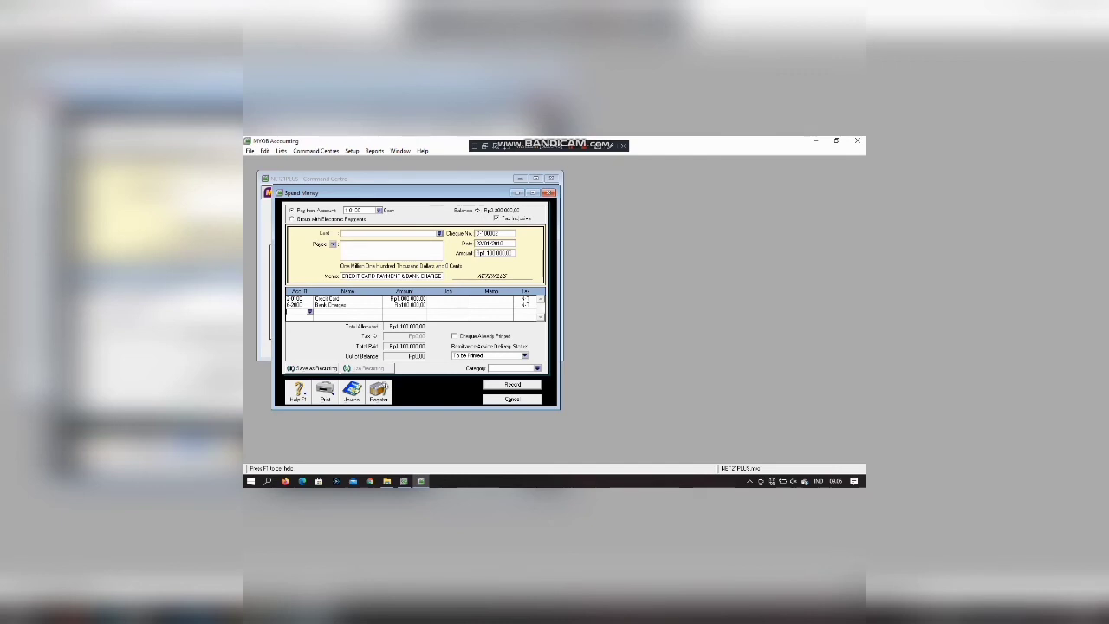
Assign the OVERSEAS category to the payment and record it without job numbers
click(512, 384)
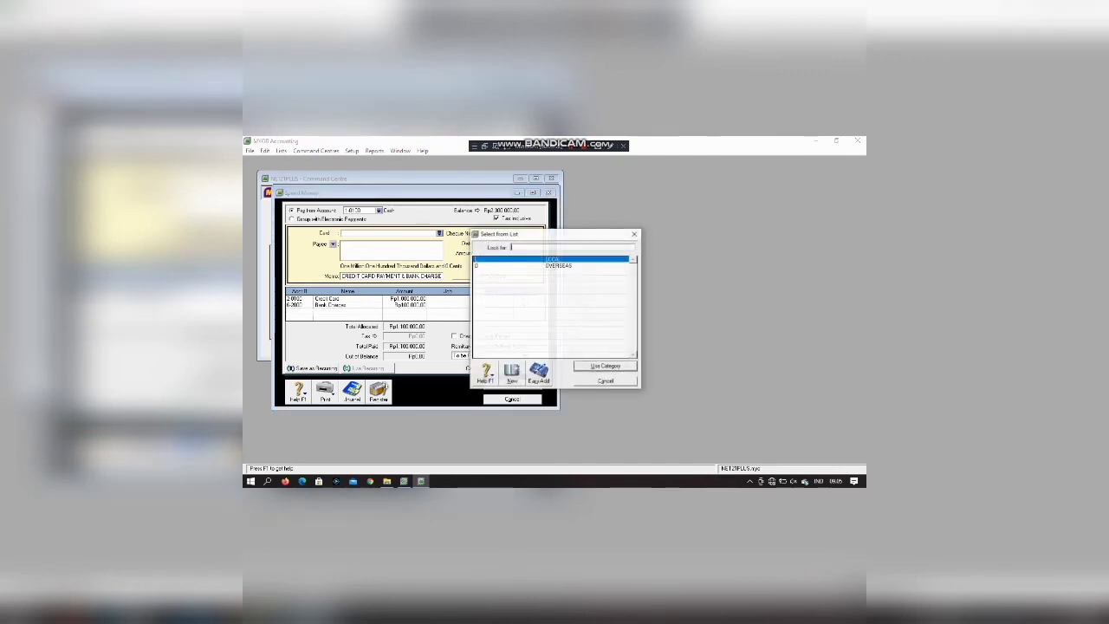
text(O)
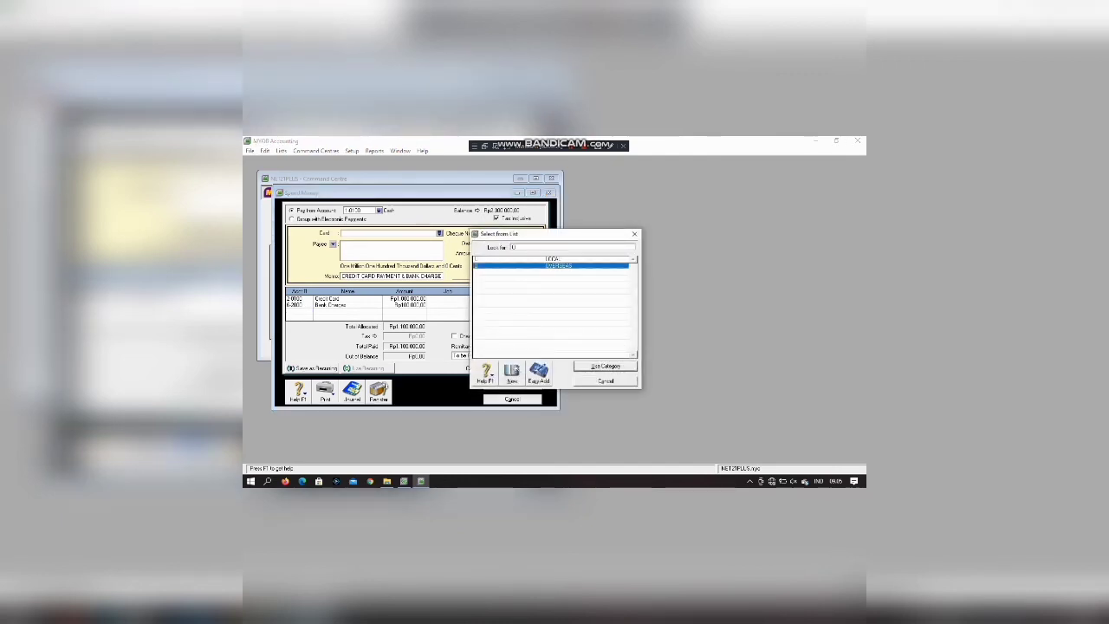
key(Return)
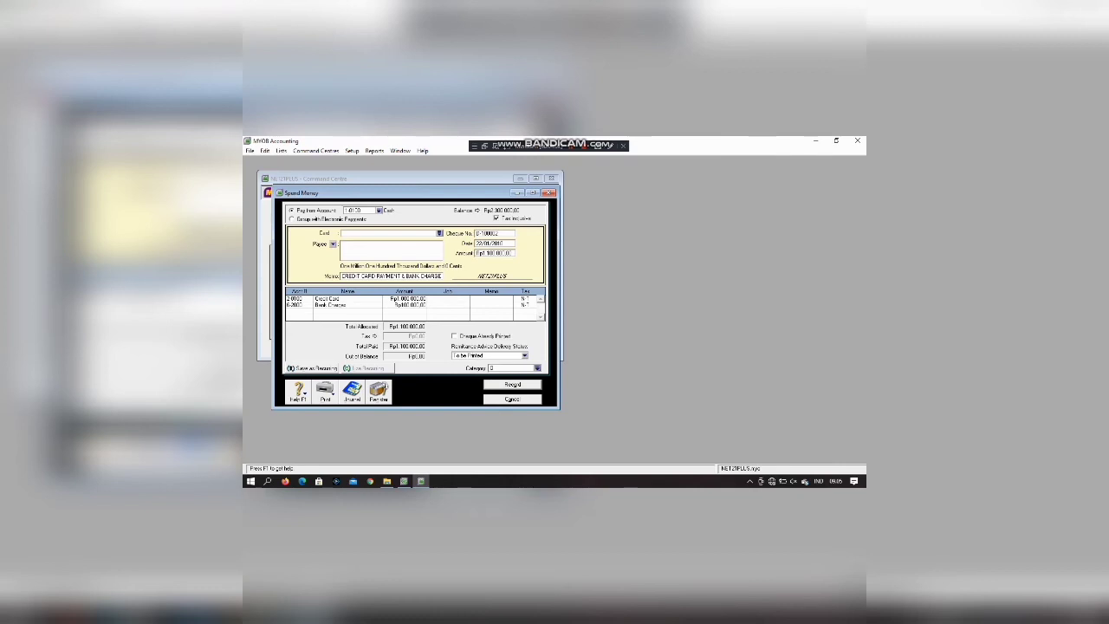
key(Return)
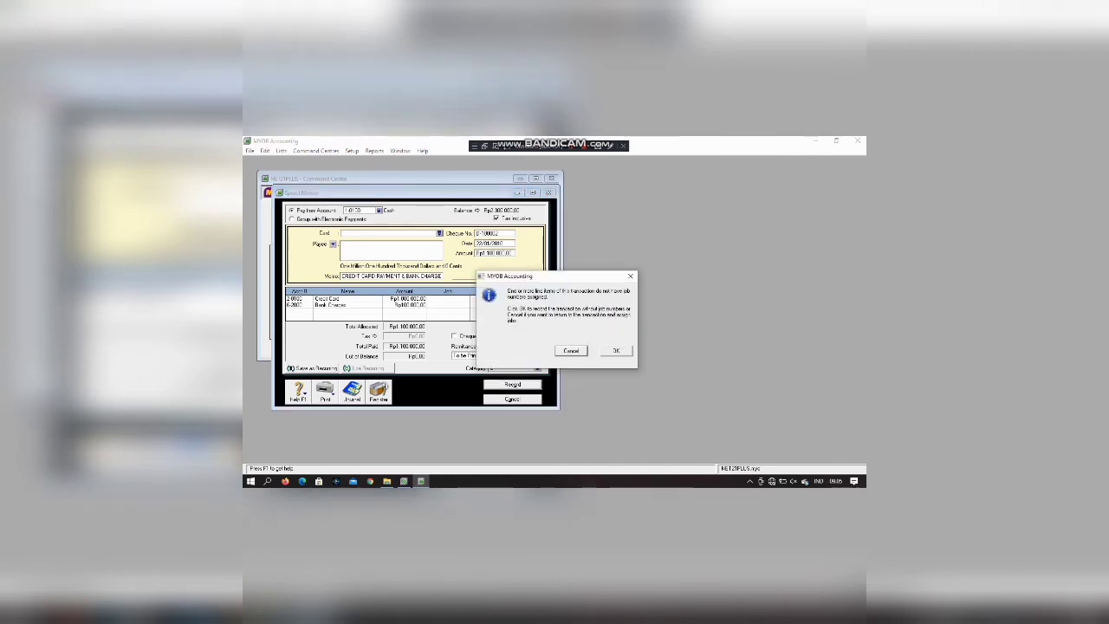
key(Return)
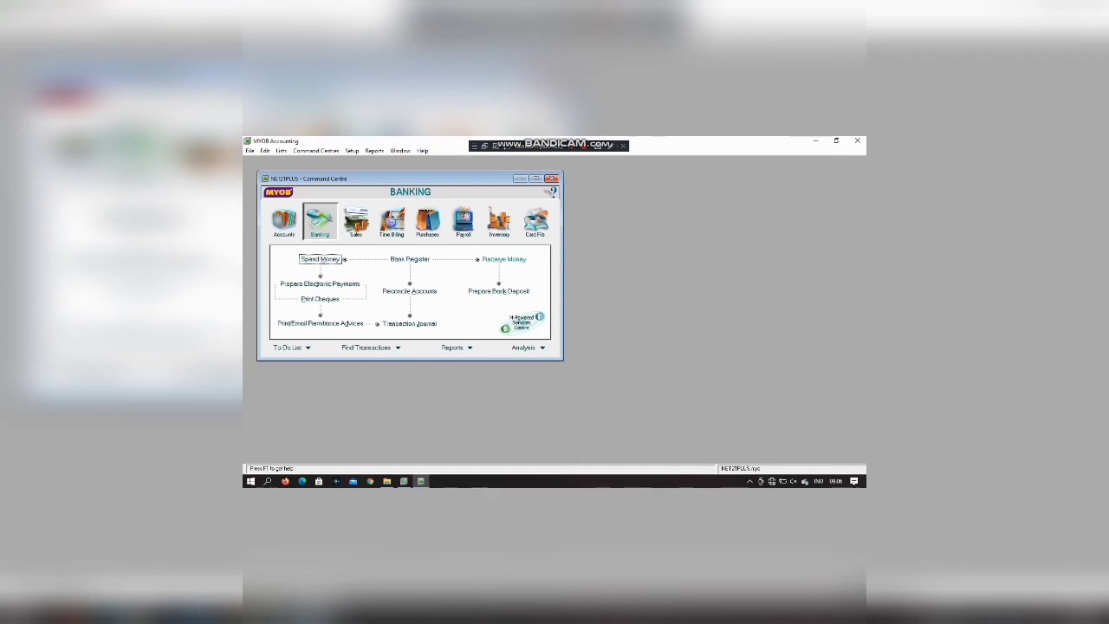
Start a Receive Money entry that deposits to the Bank account
click(504, 259)
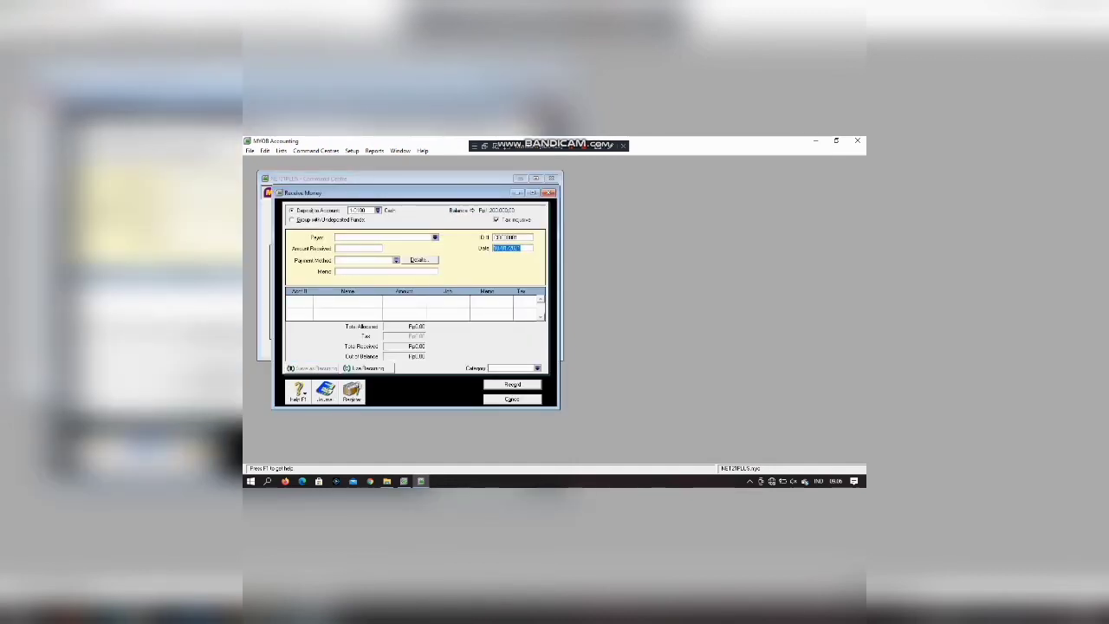
click(378, 210)
click(504, 266)
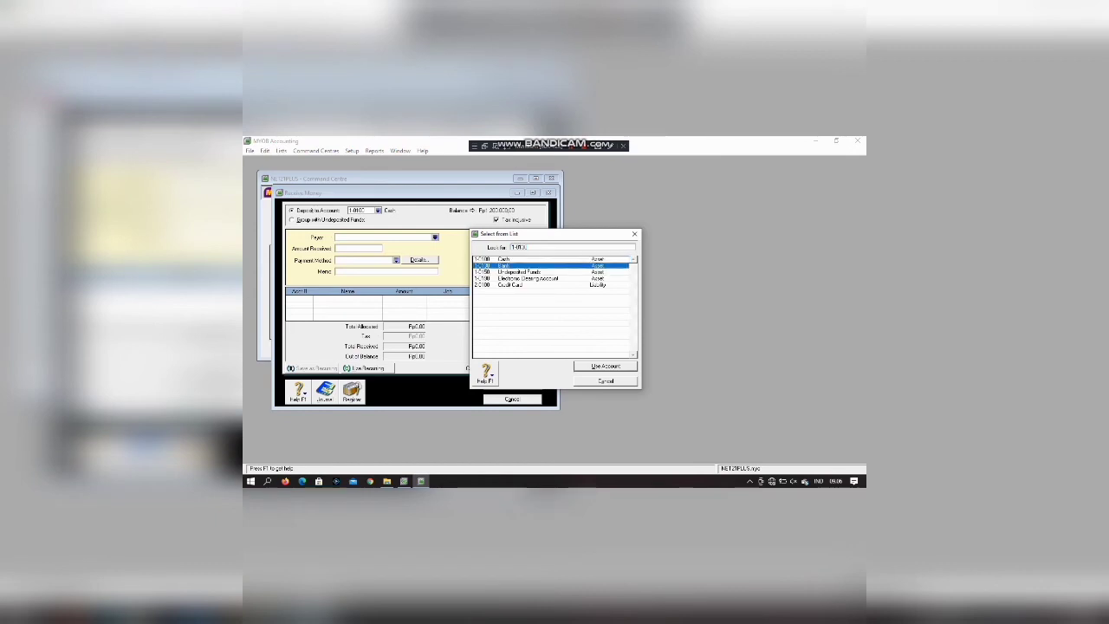
click(605, 365)
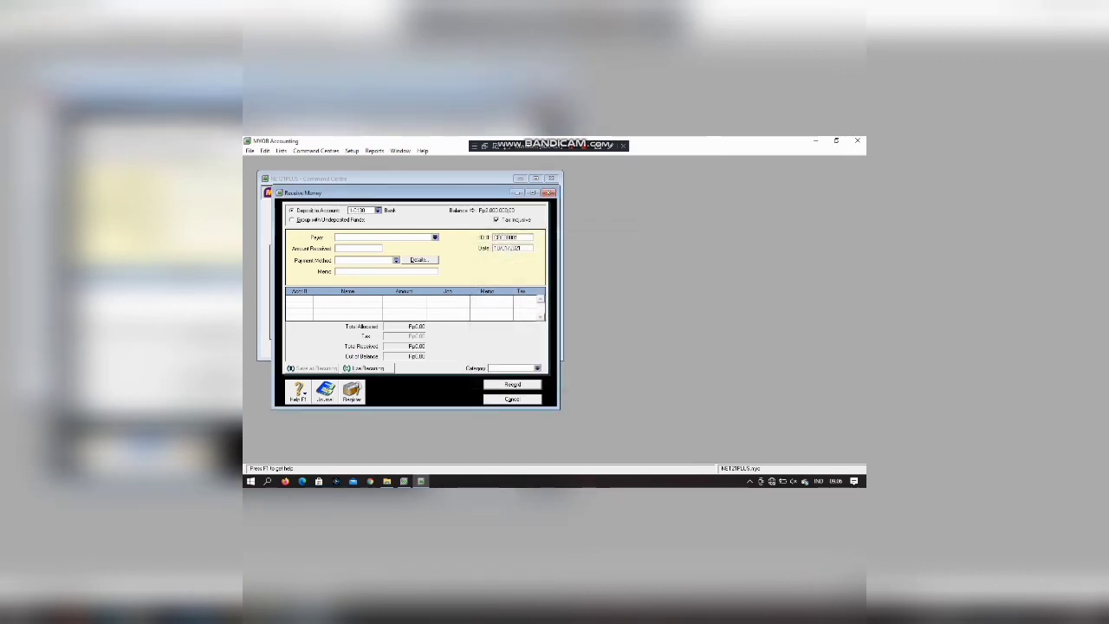
Set the receipt's amount received to Rp50.000 and its ID to R-100002
click(357, 249)
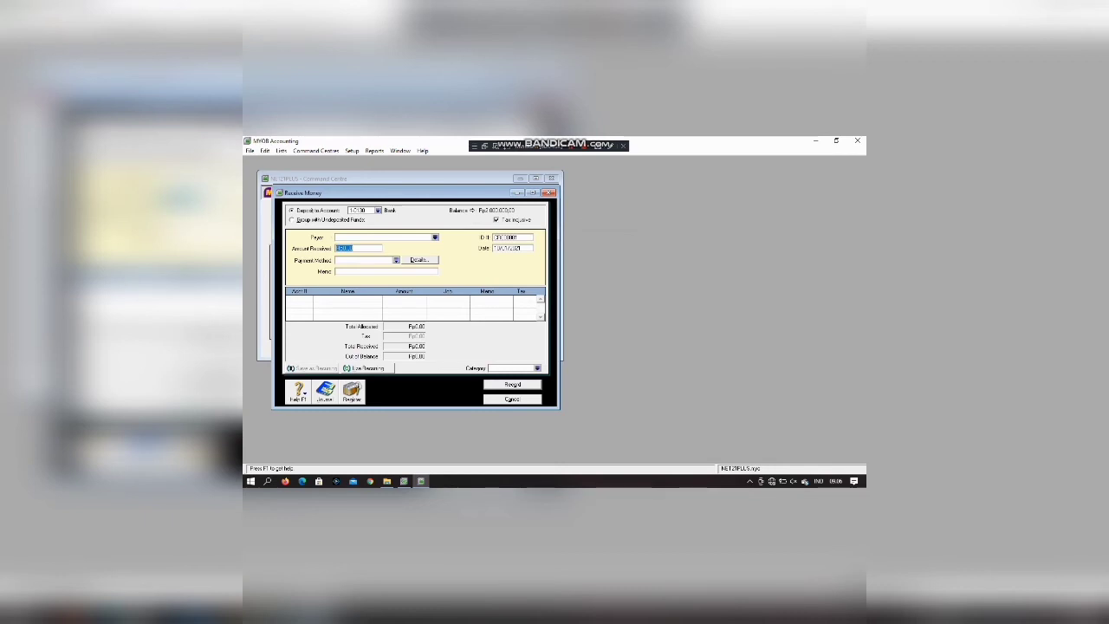
text(1)
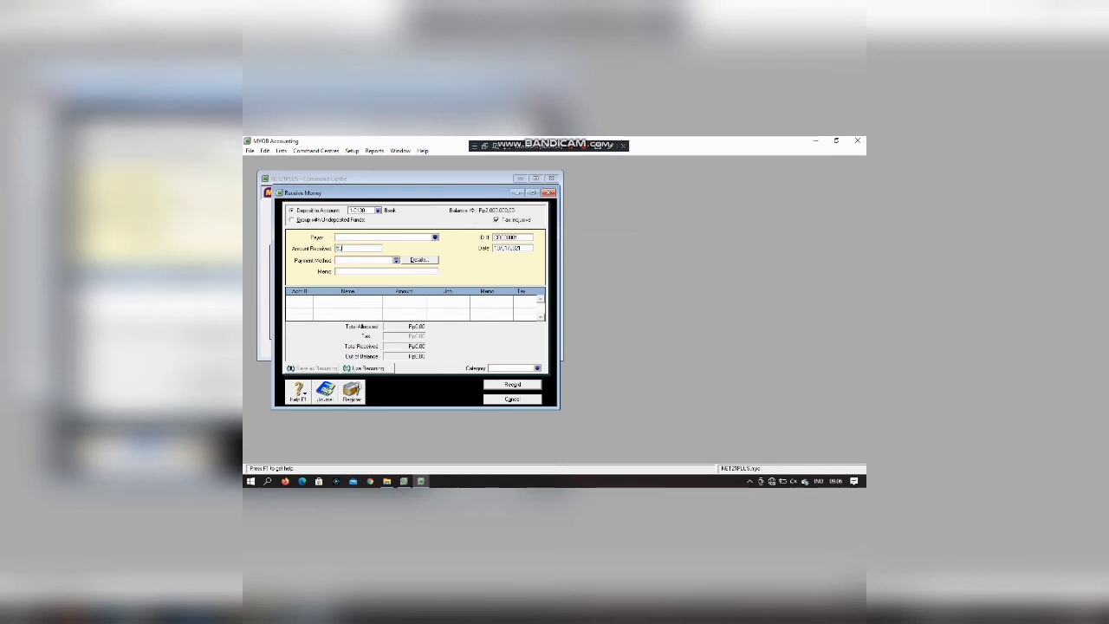
text(0000000)
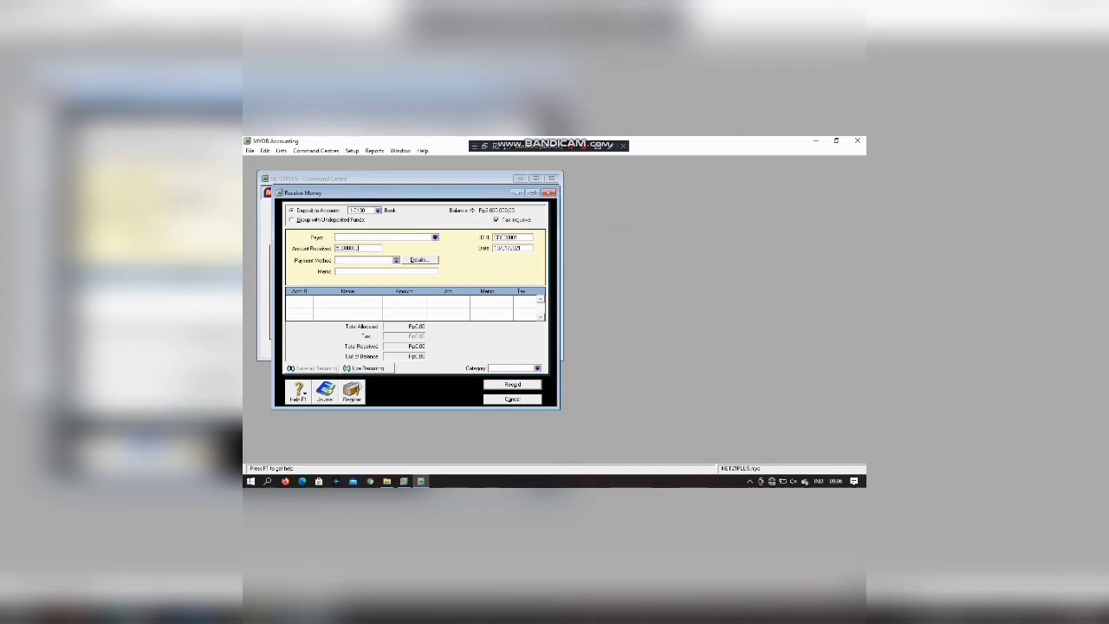
key(BackSpace)
key(BackSpace)
key(BackSpace)
key(Tab)
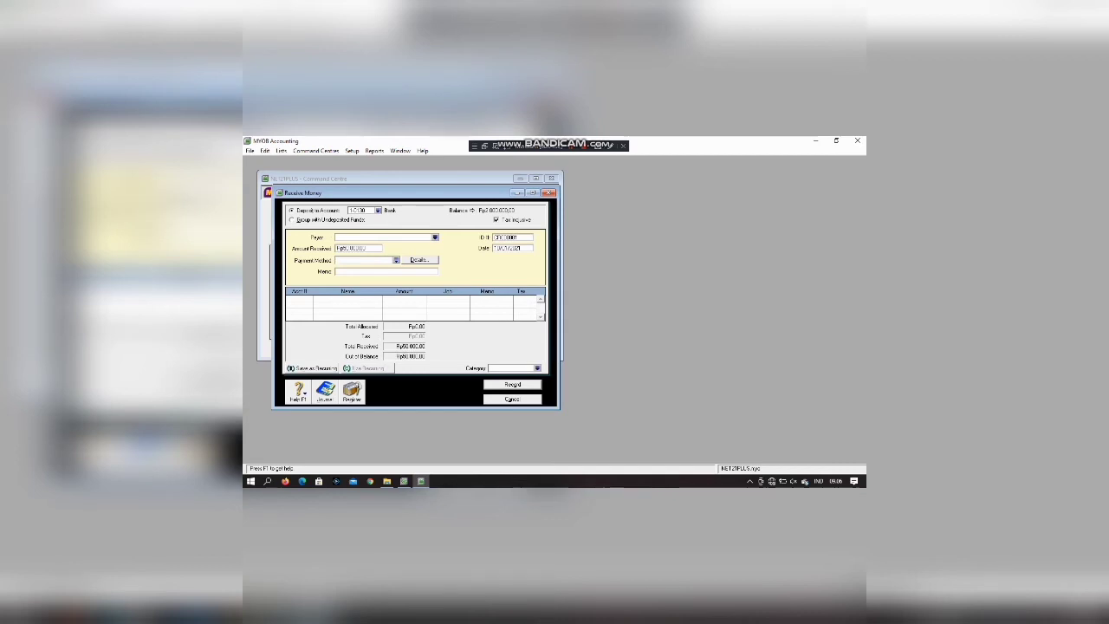
click(505, 238)
text(F-00)
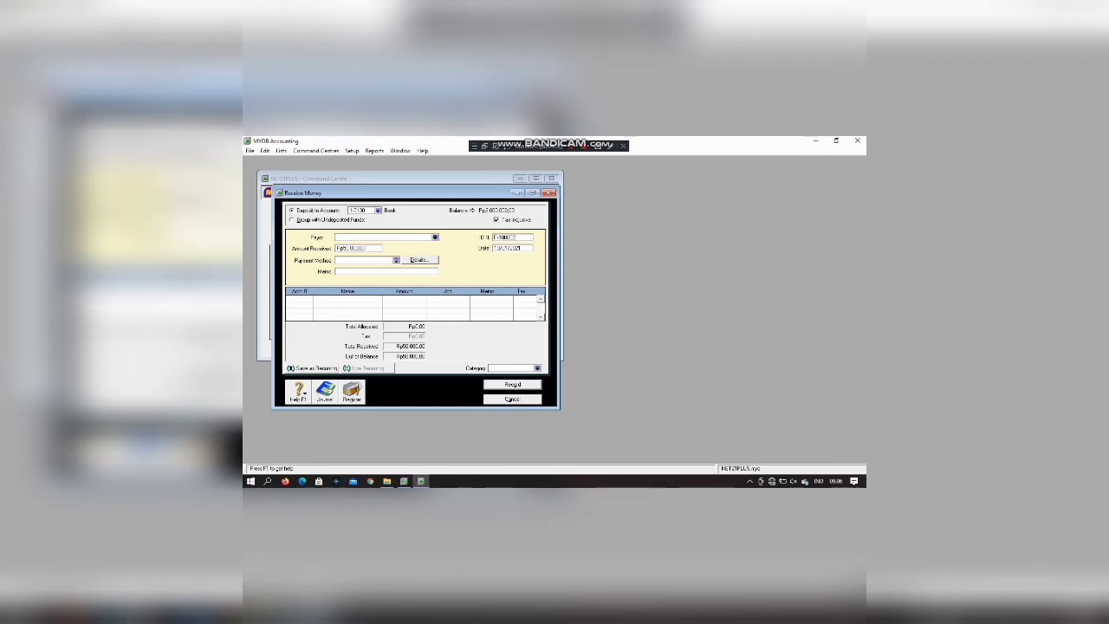
Date the receipt 23/01/2010 and set its memo to INTEREST INCOME
key(Tab)
text(23/1)
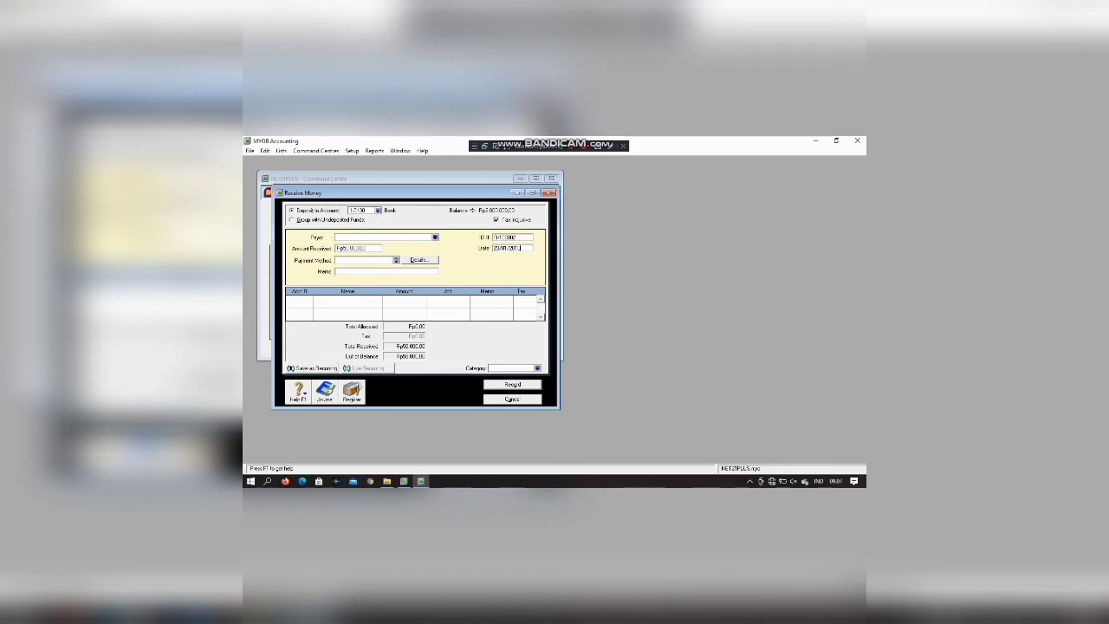
click(338, 271)
text(INTEREST INCOME)
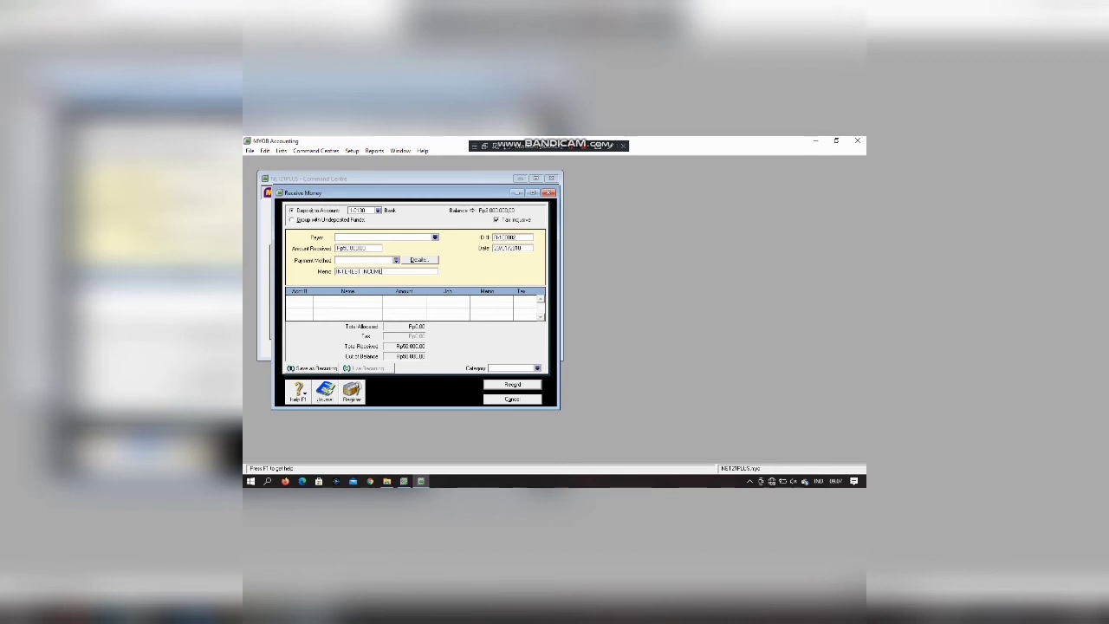
Allocate the receipt's Rp50.000 to the Interest Income account, number 8-1000
key(Tab)
text(81000)
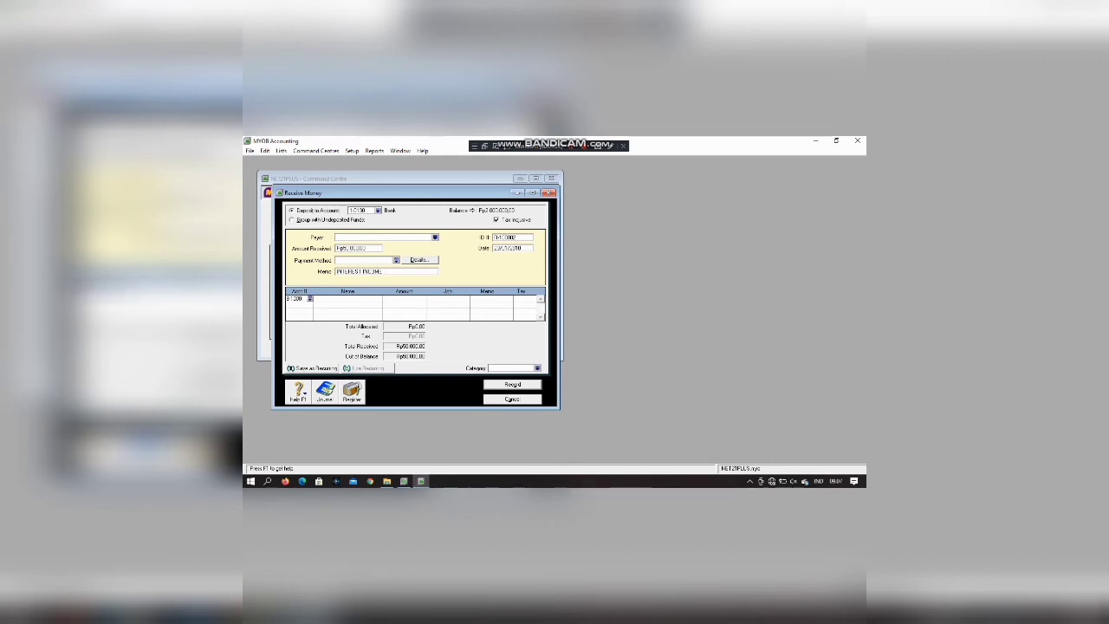
key(Tab)
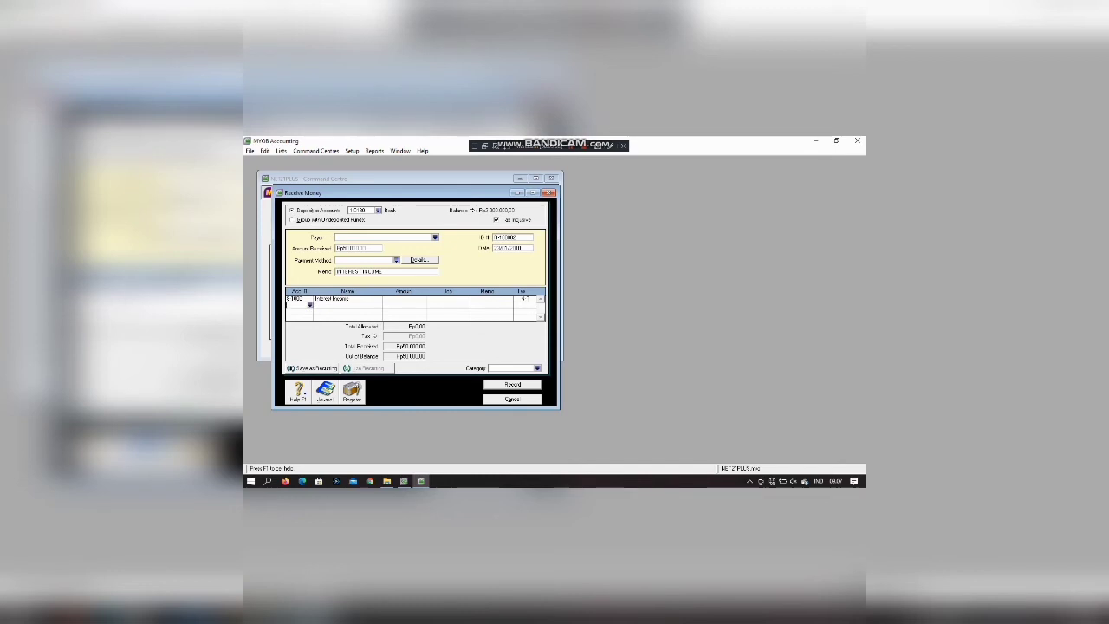
key(Tab)
key(Return)
Assign the LOCAL category to the receipt, record it without job numbers and close the Receive Money entry
key(Return)
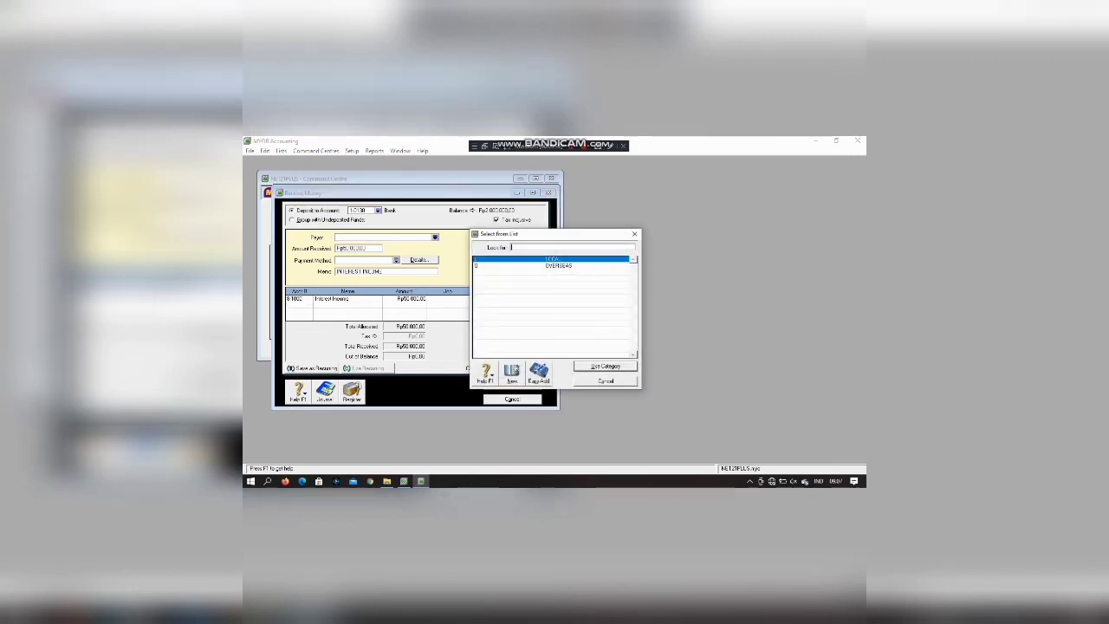
key(Return)
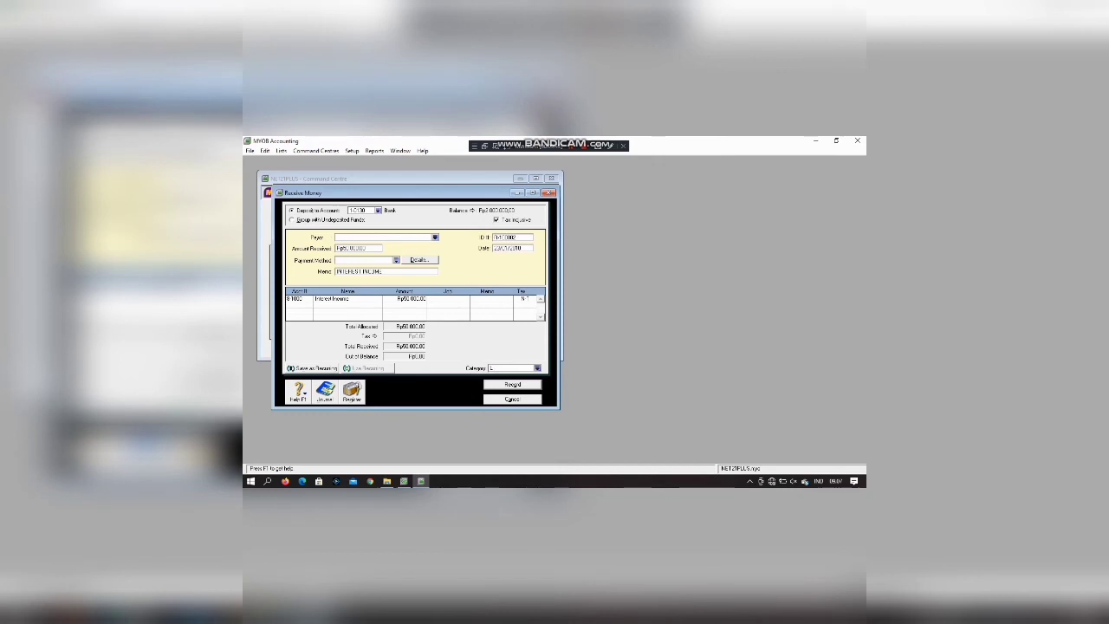
key(Return)
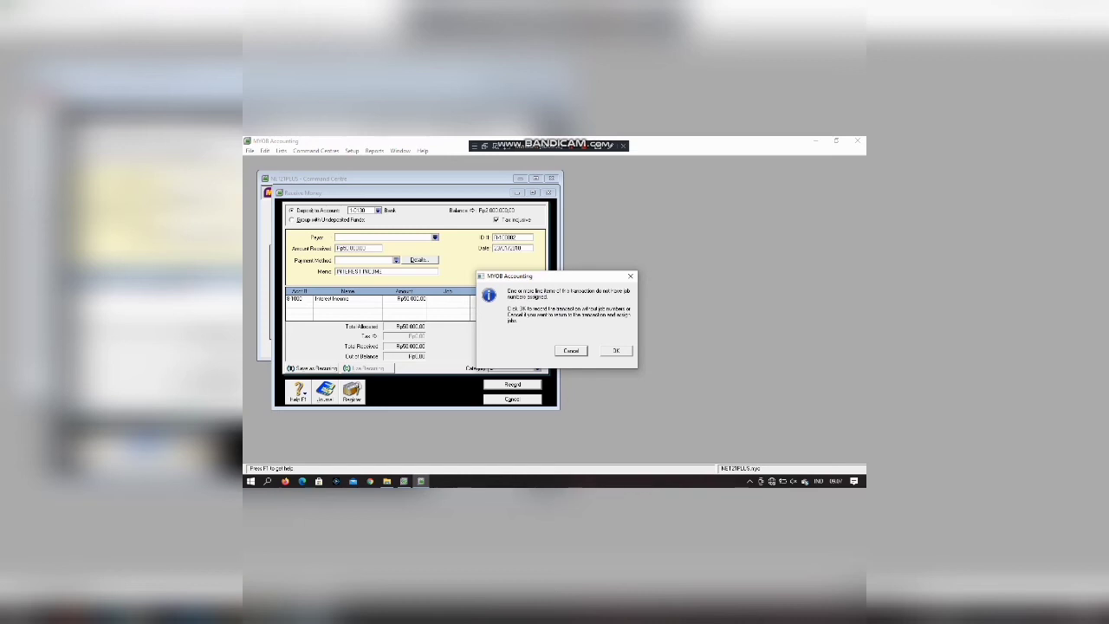
key(Return)
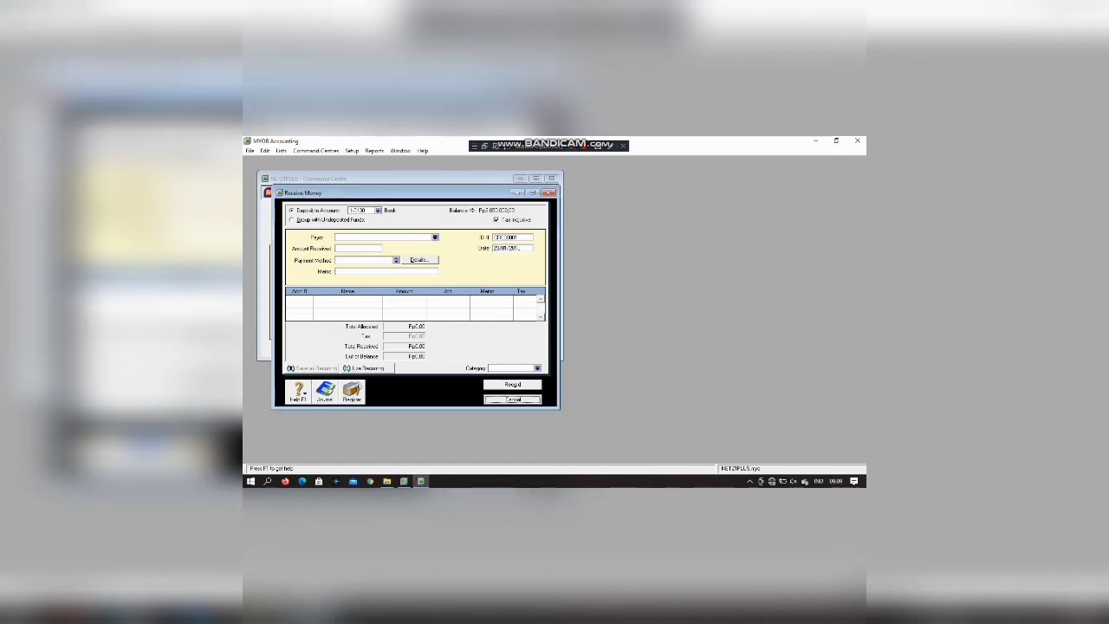
key(Escape)
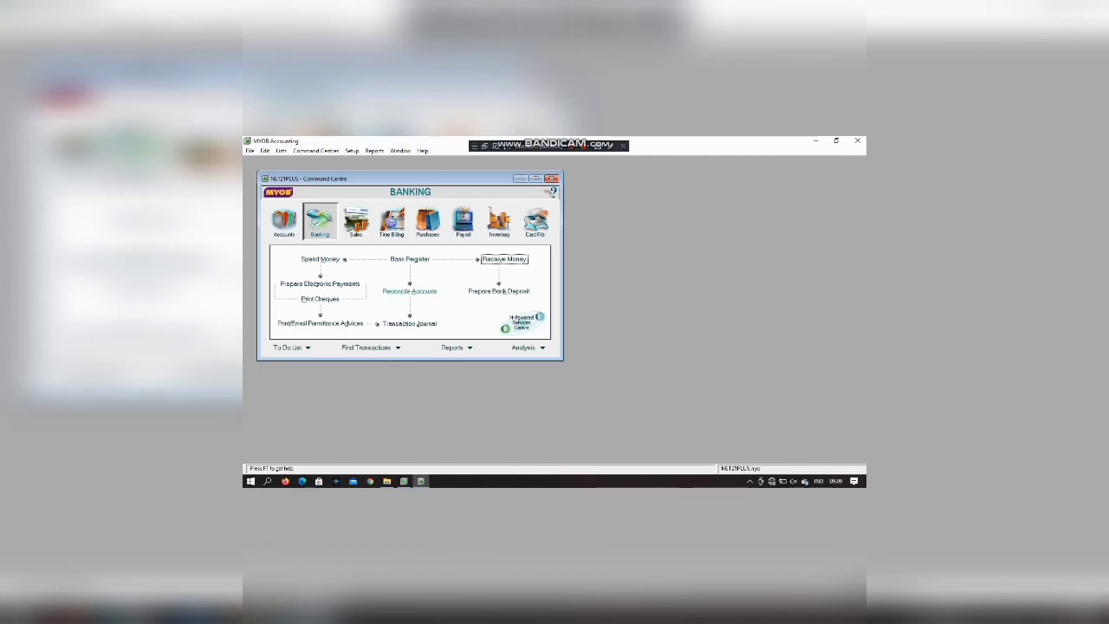
Start an account reconciliation and choose the Bank account for it
click(409, 291)
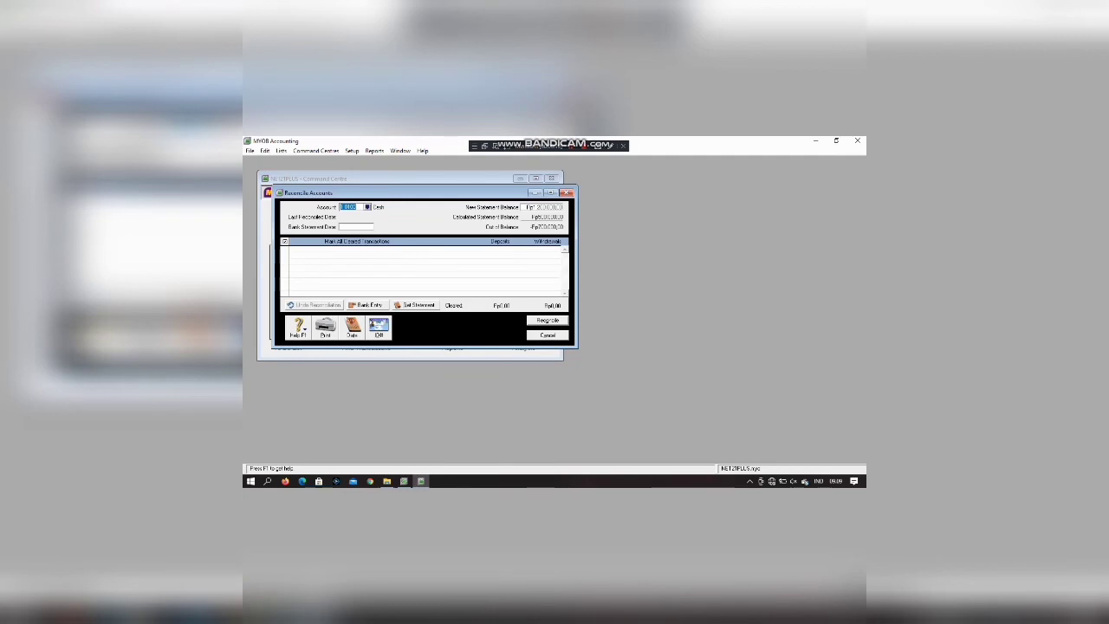
click(367, 207)
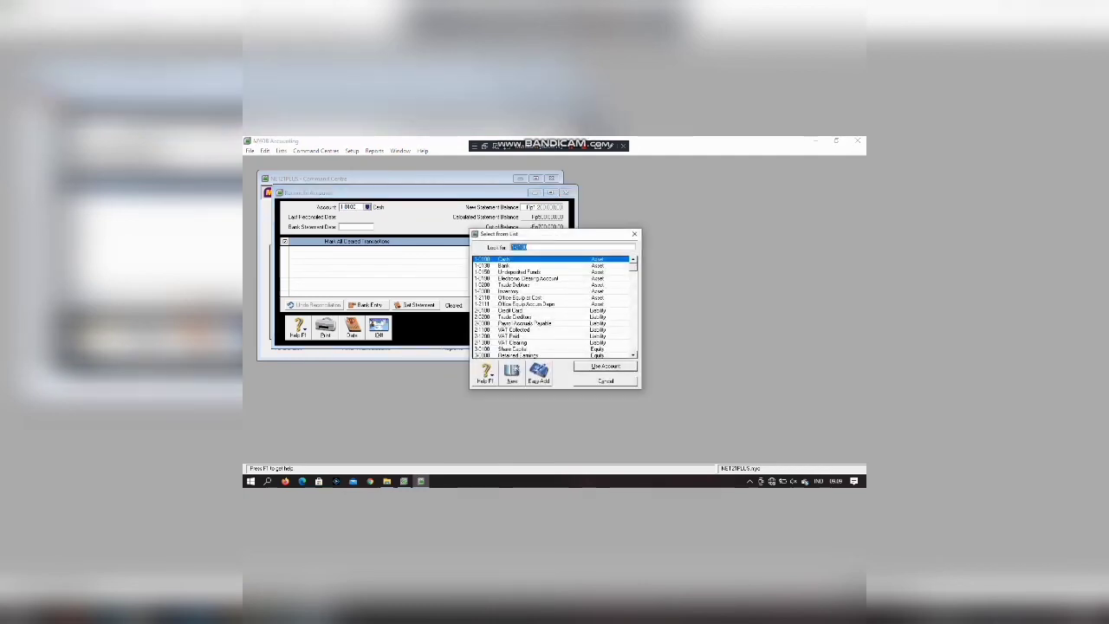
click(504, 265)
click(605, 366)
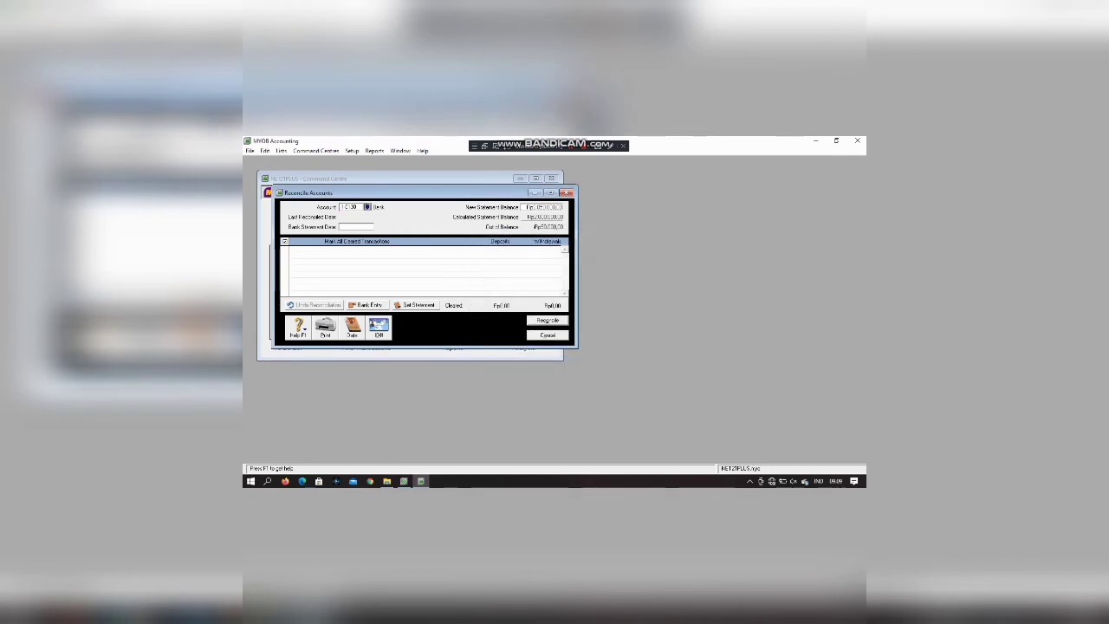